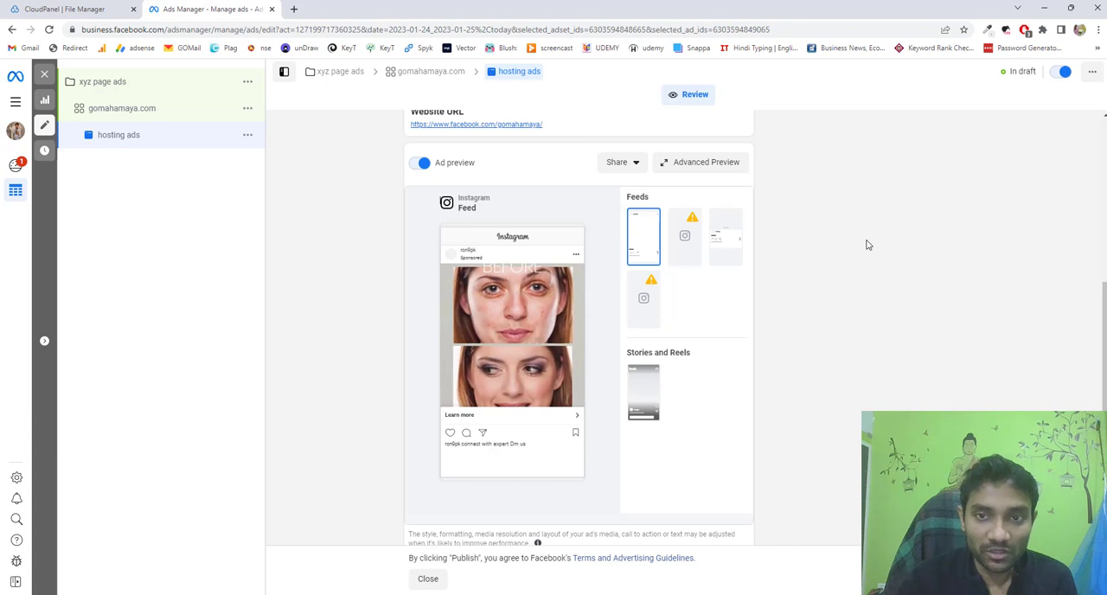
scroll(593, 329, "up", 1)
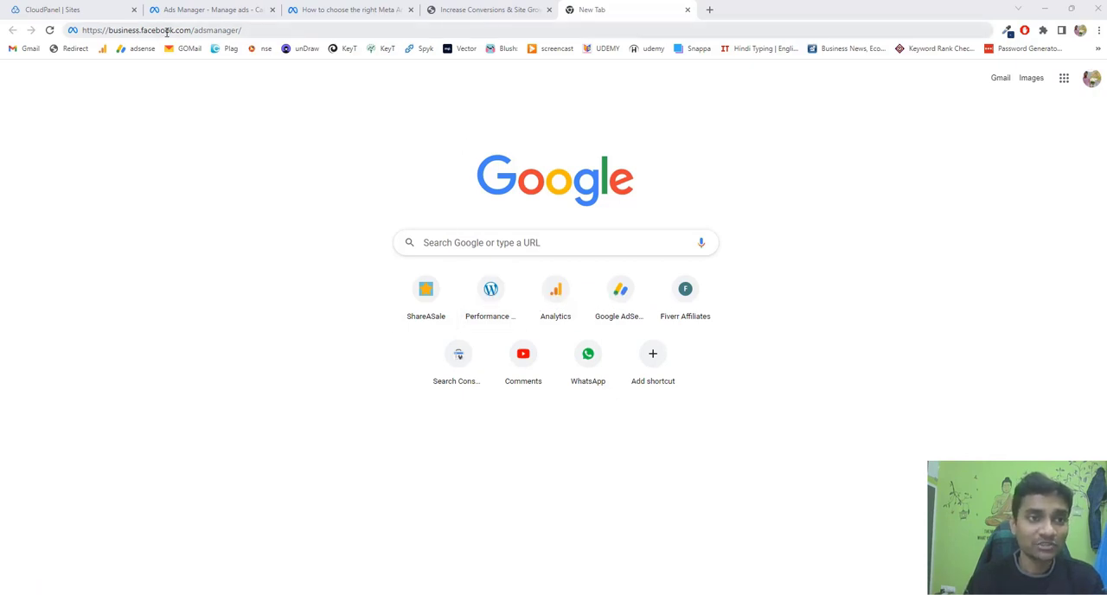
Load business.facebook.com/adsmanager/ and start creating a new campaign.
left_click(260, 29)
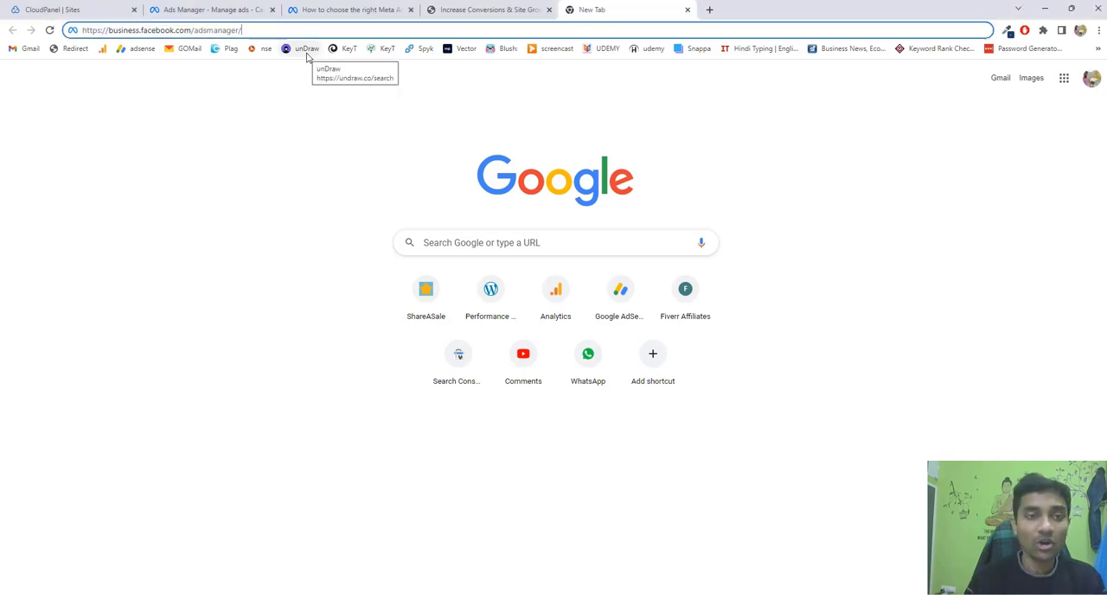
key("Return")
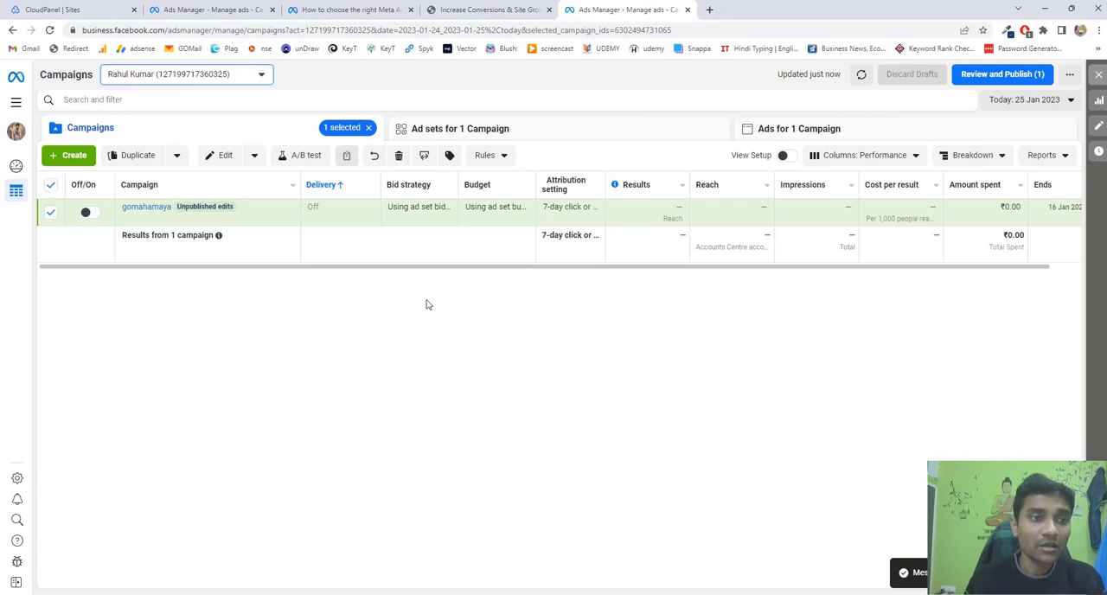
left_click(76, 157)
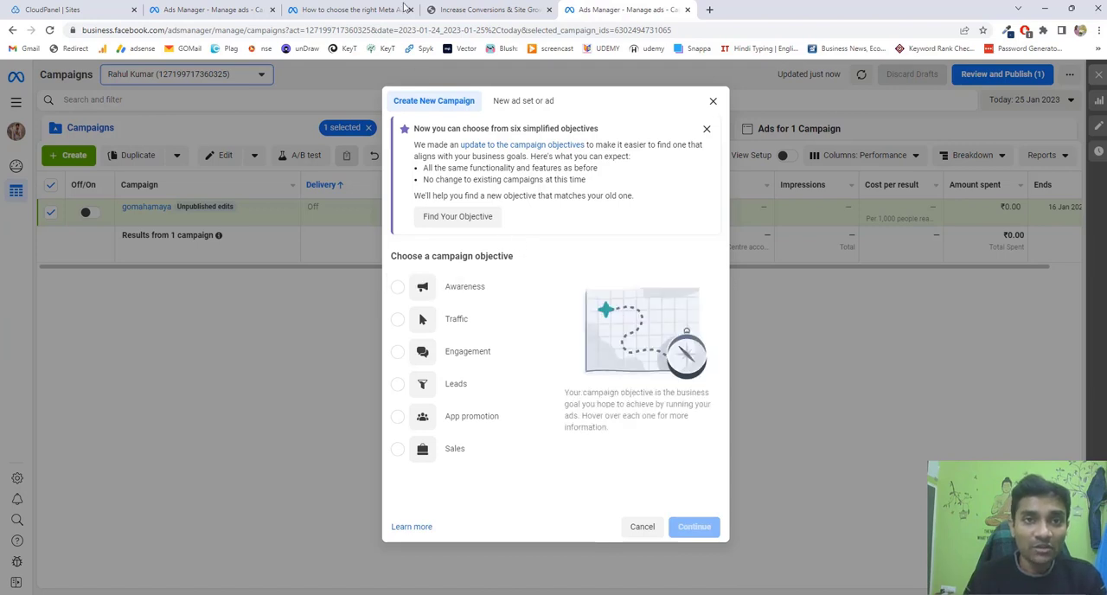
Close the "Increase Conversions" page and read the Awareness and Traffic explanations in the Meta help article on choosing an objective.
middle_click(430, 6)
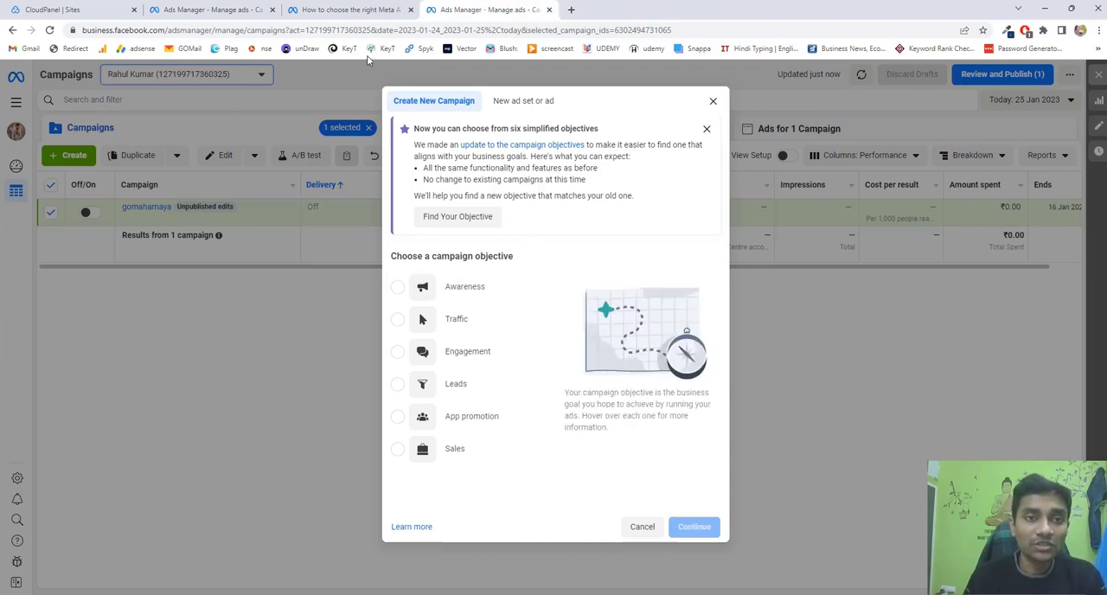
key("ctrl+shift+Tab")
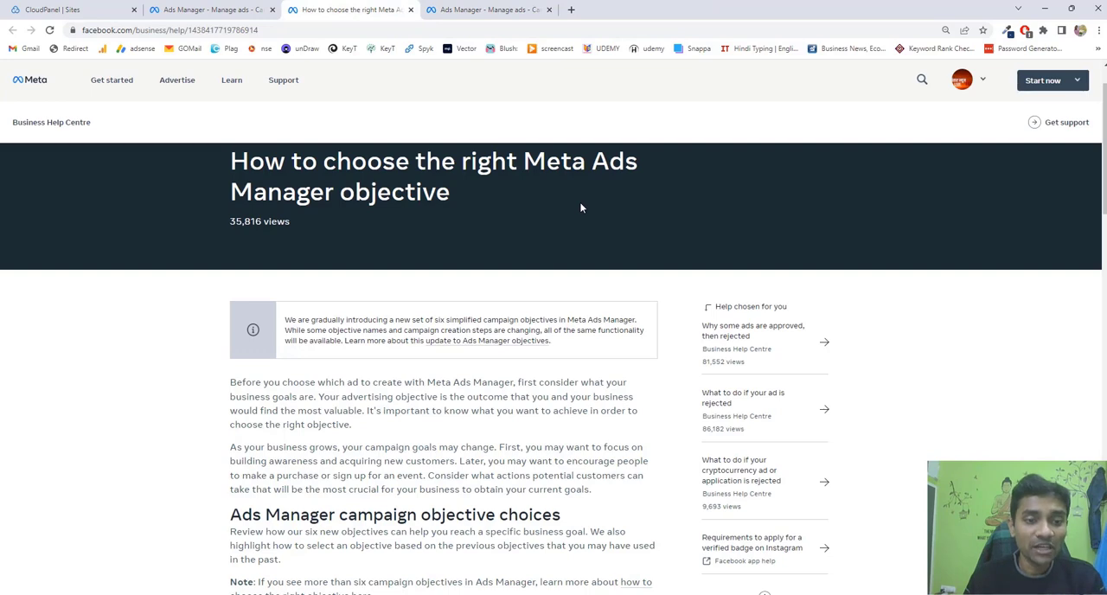
scroll(416, 353, "down", 1)
scroll(415, 353, "down", 5)
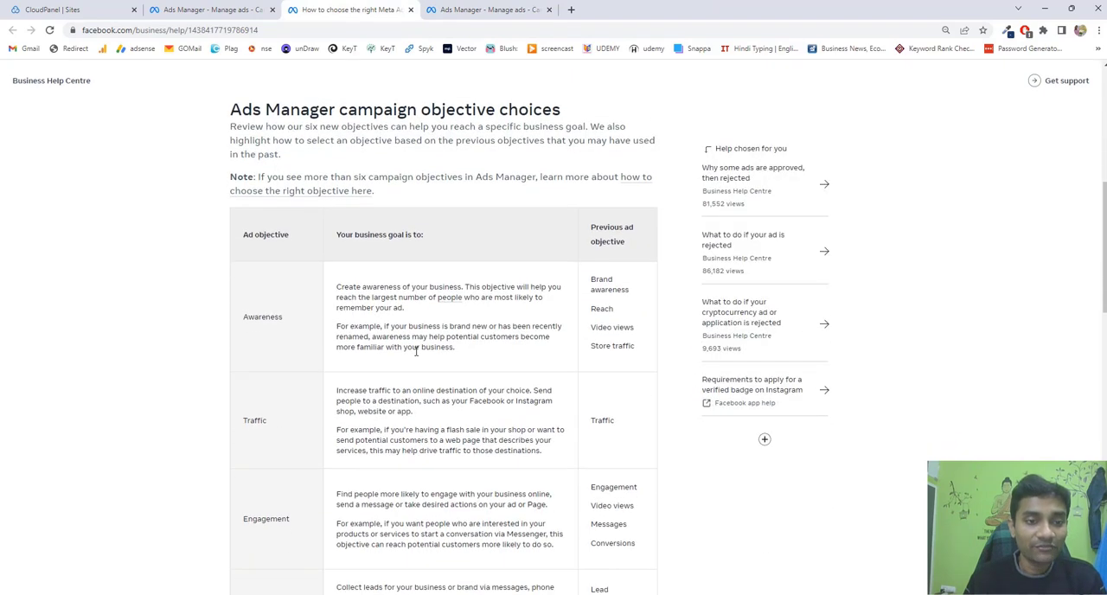
left_click_drag(287, 318, 239, 321)
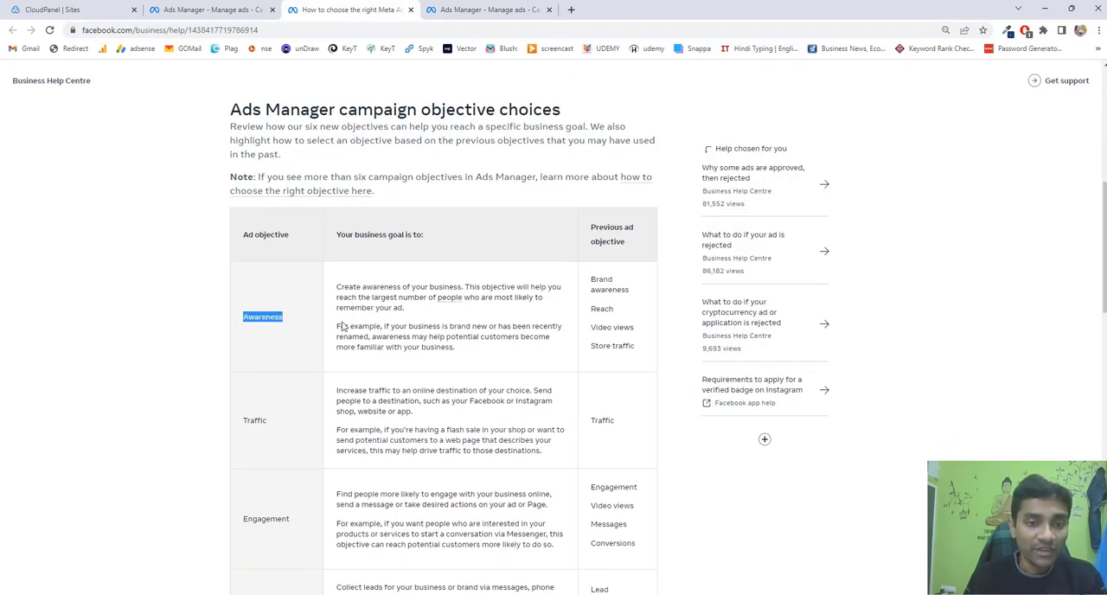
scroll(416, 329, "down", 1)
left_click_drag(341, 268, 444, 279)
double_click(263, 364)
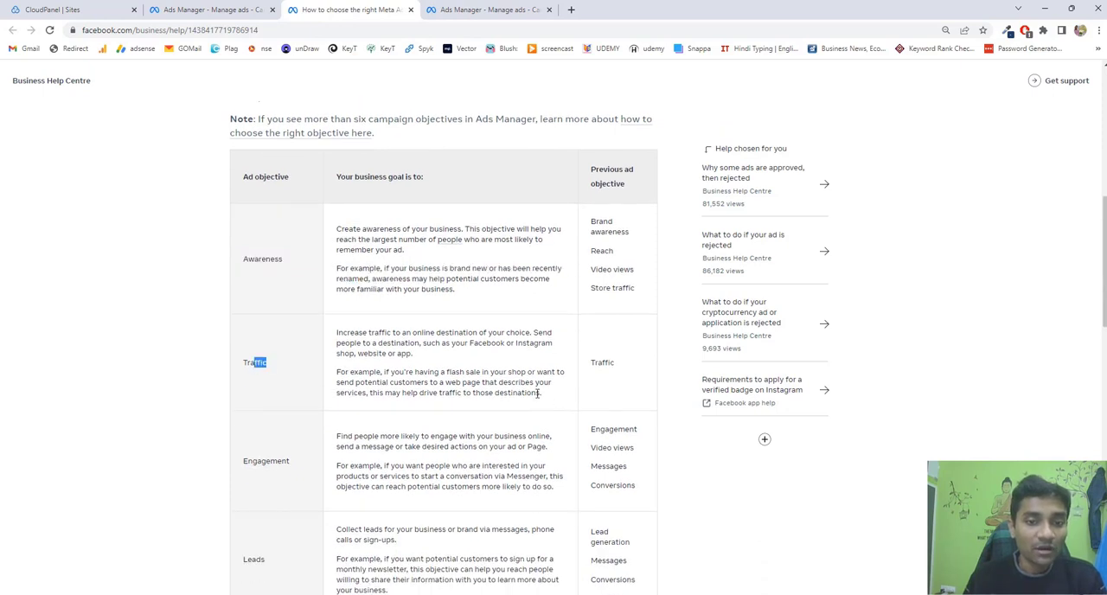
left_click_drag(542, 394, 427, 304)
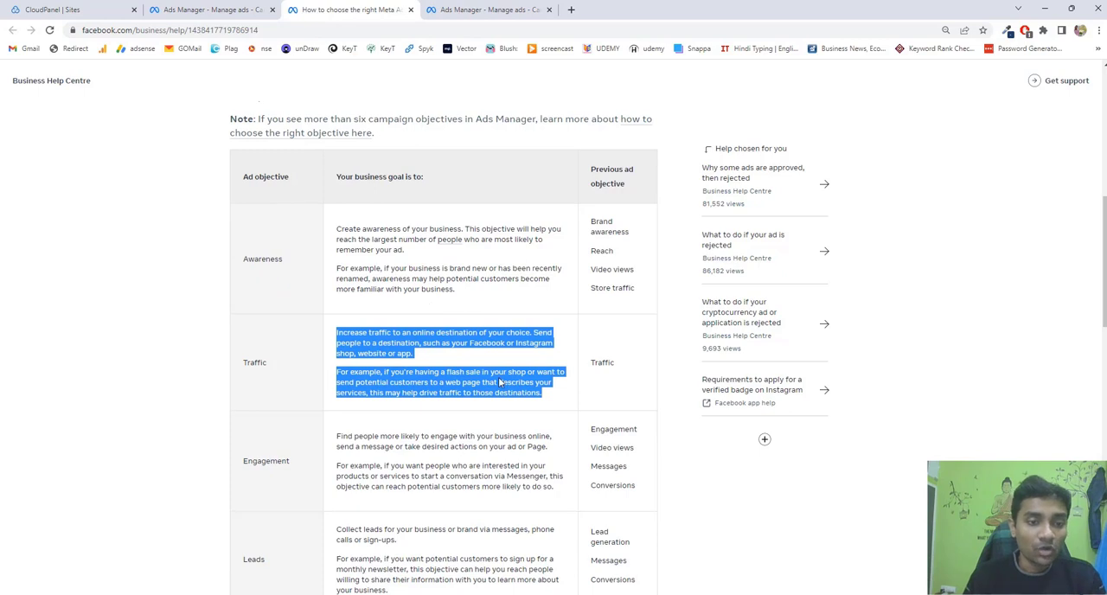
scroll(499, 383, "down", 1)
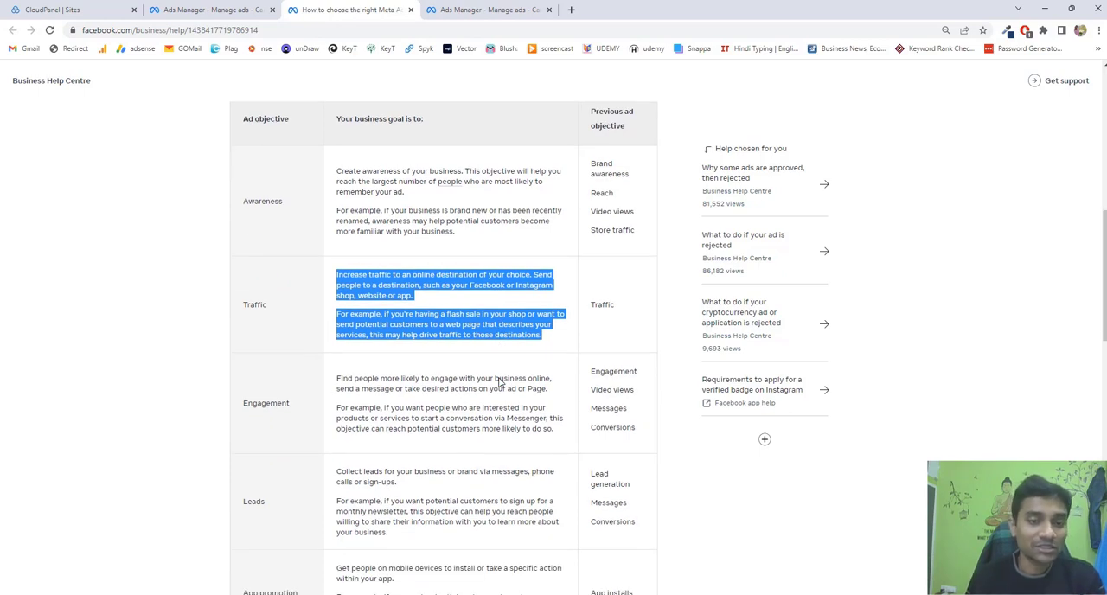
scroll(468, 362, "down", 2)
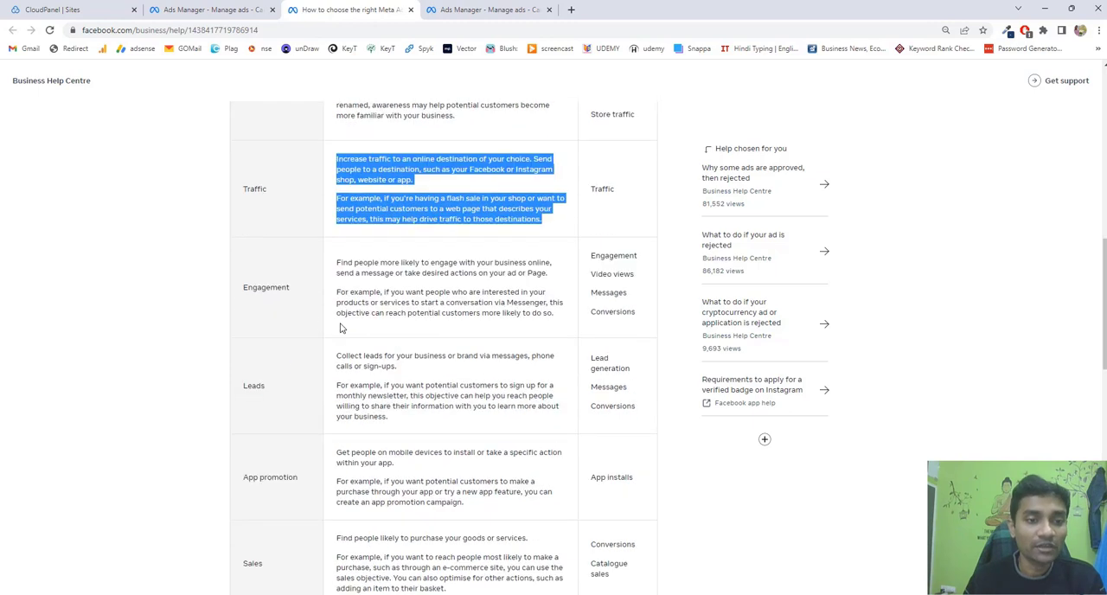
Examine the Engagement, Leads, App promotion and Sales rows of the campaign objective table in the help article.
left_click_drag(306, 296, 241, 297)
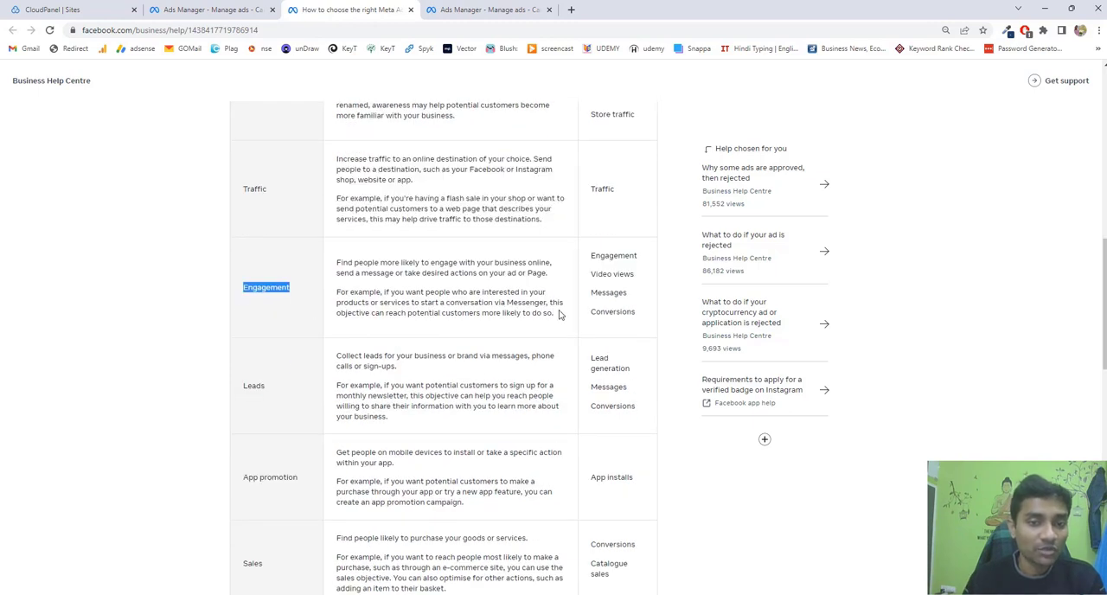
left_click_drag(561, 313, 334, 293)
scroll(399, 323, "down", 1)
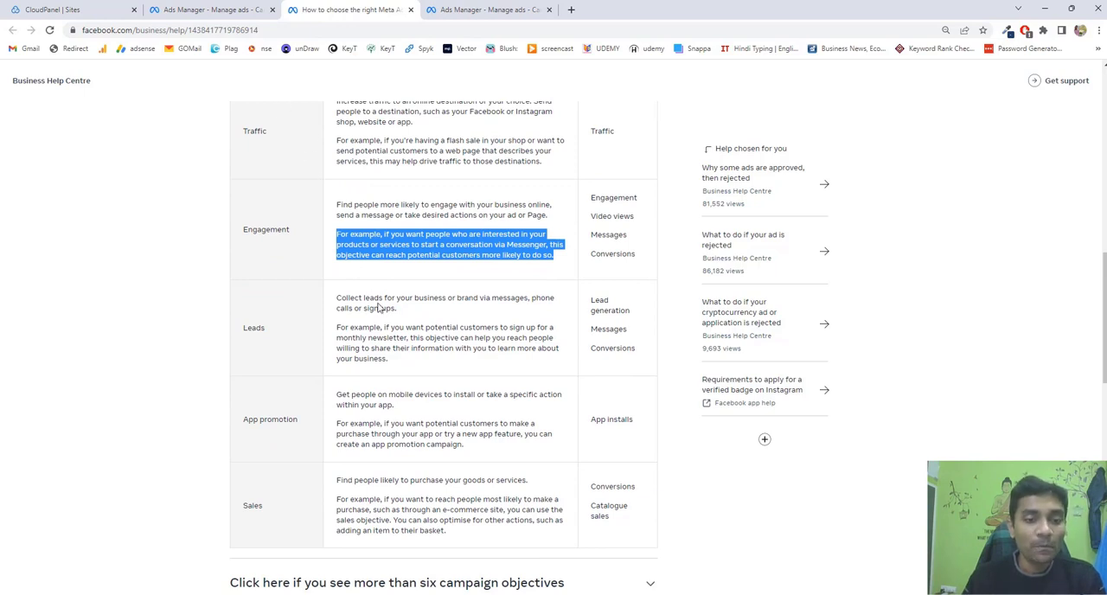
scroll(378, 307, "up", 3)
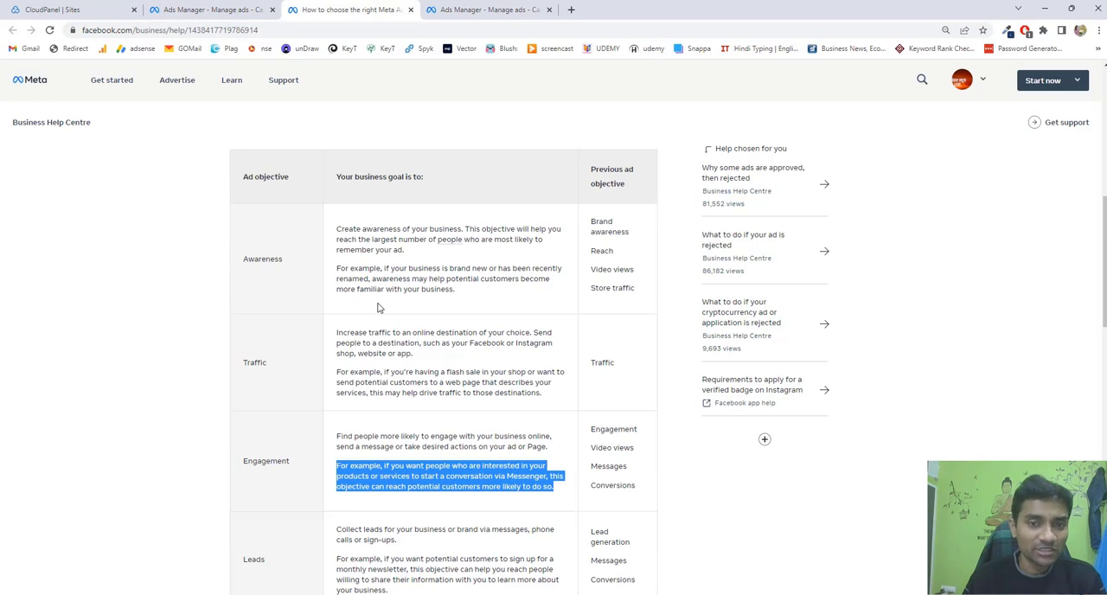
scroll(378, 307, "down", 3)
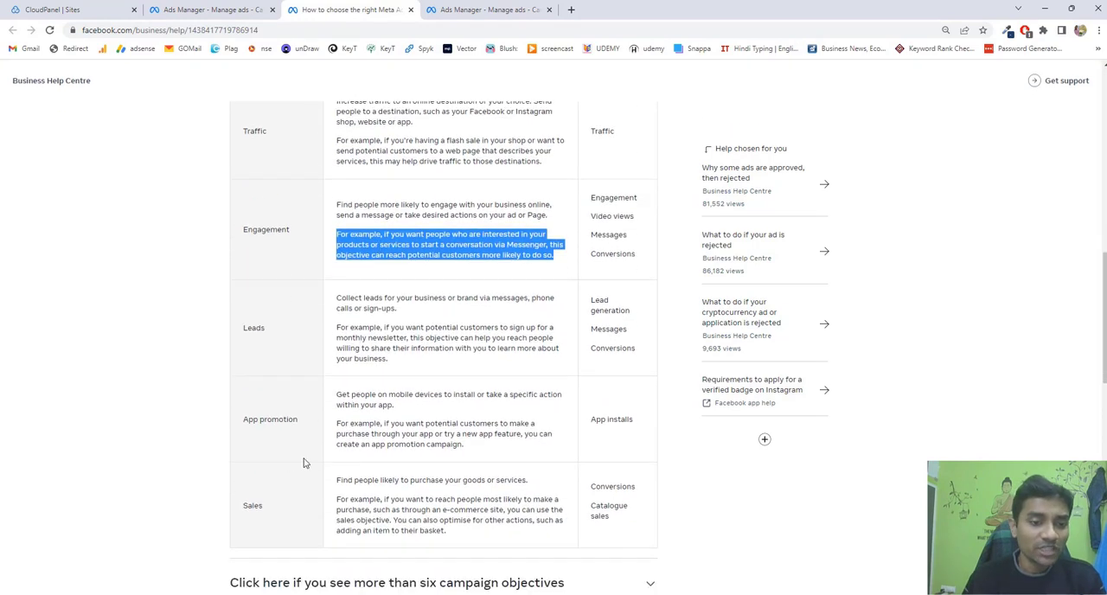
left_click_drag(263, 508, 239, 504)
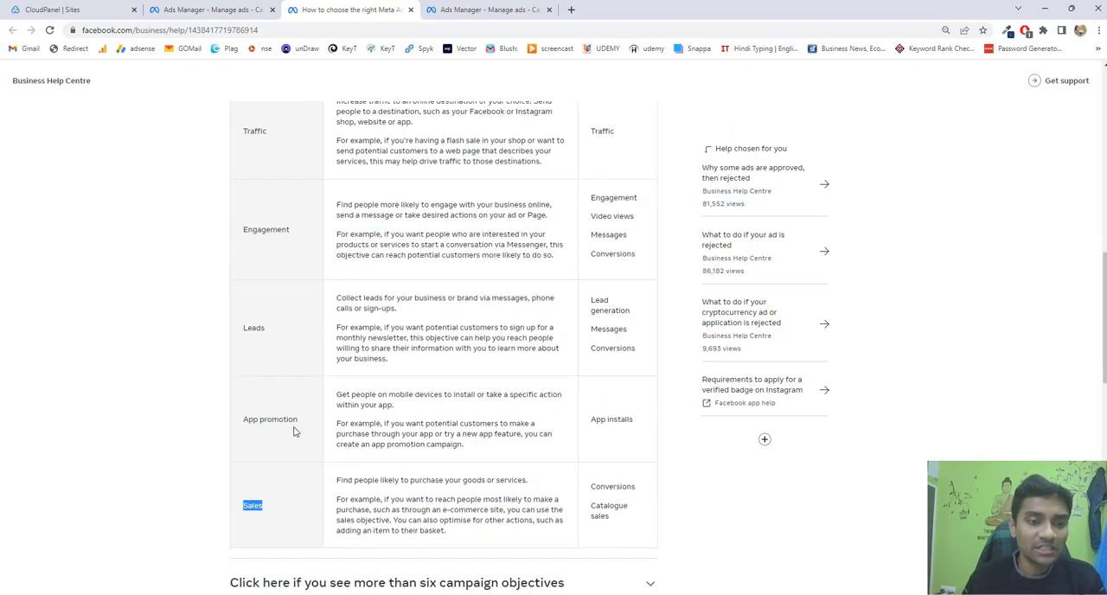
left_click_drag(303, 420, 230, 403)
left_click(259, 329)
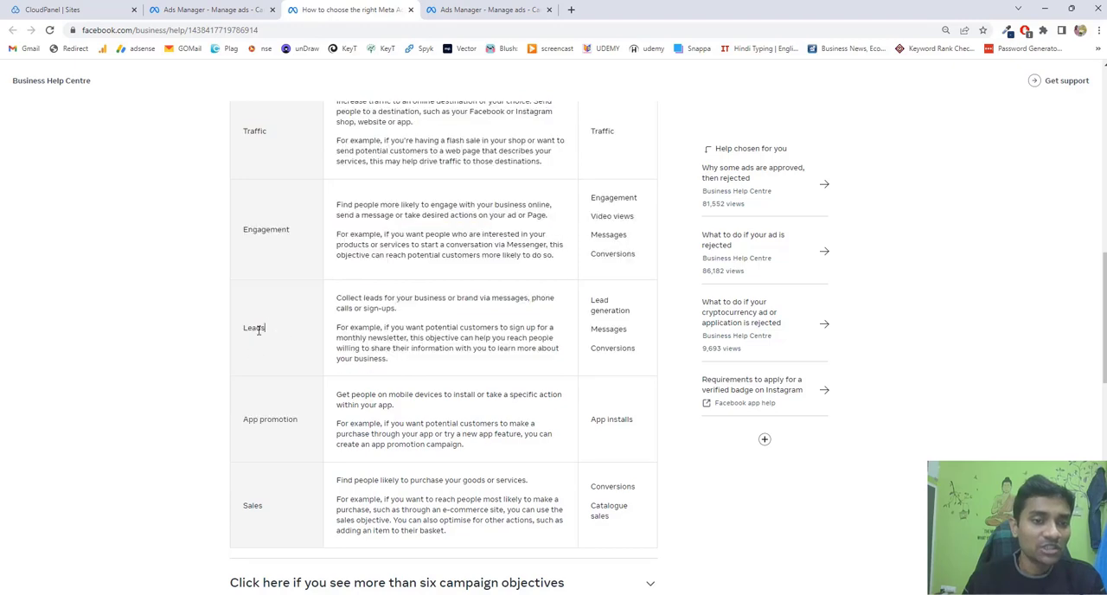
double_click(258, 330)
scroll(331, 400, "up", 2)
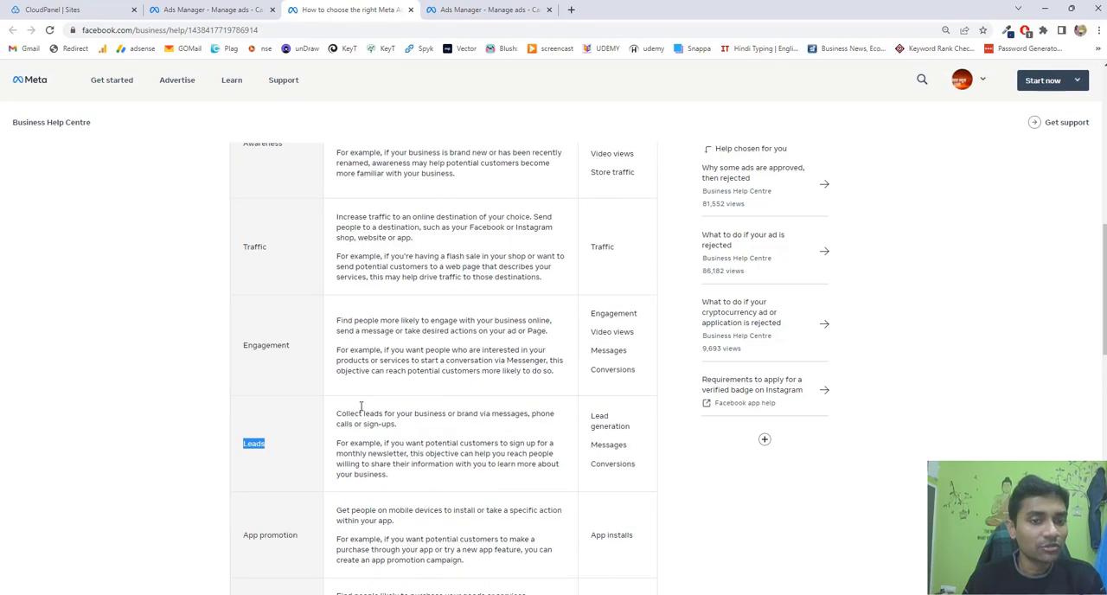
scroll(362, 407, "up", 1)
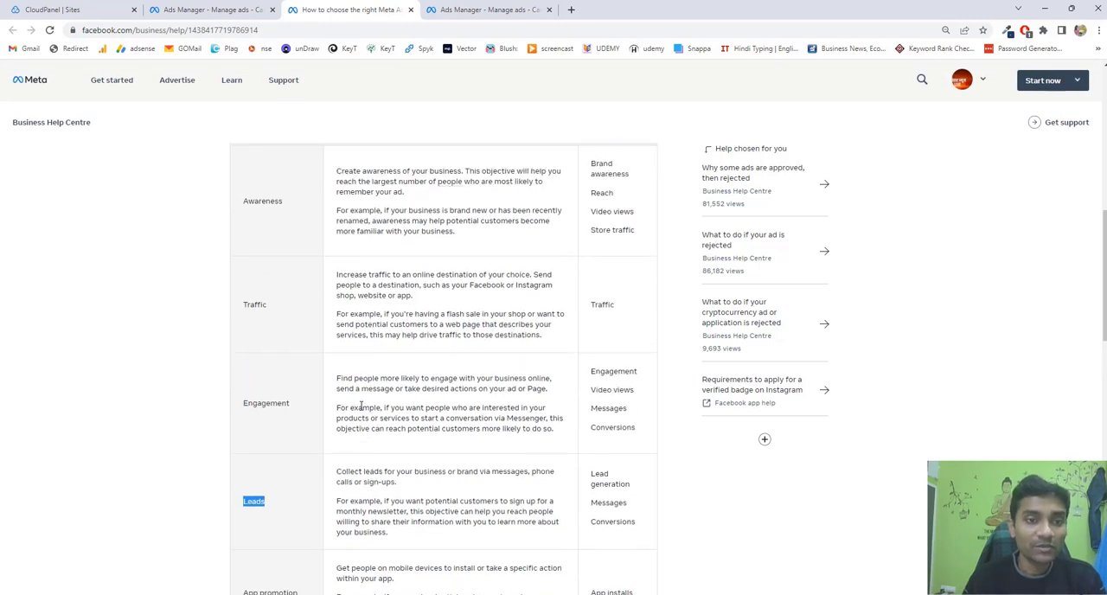
scroll(362, 406, "up", 1)
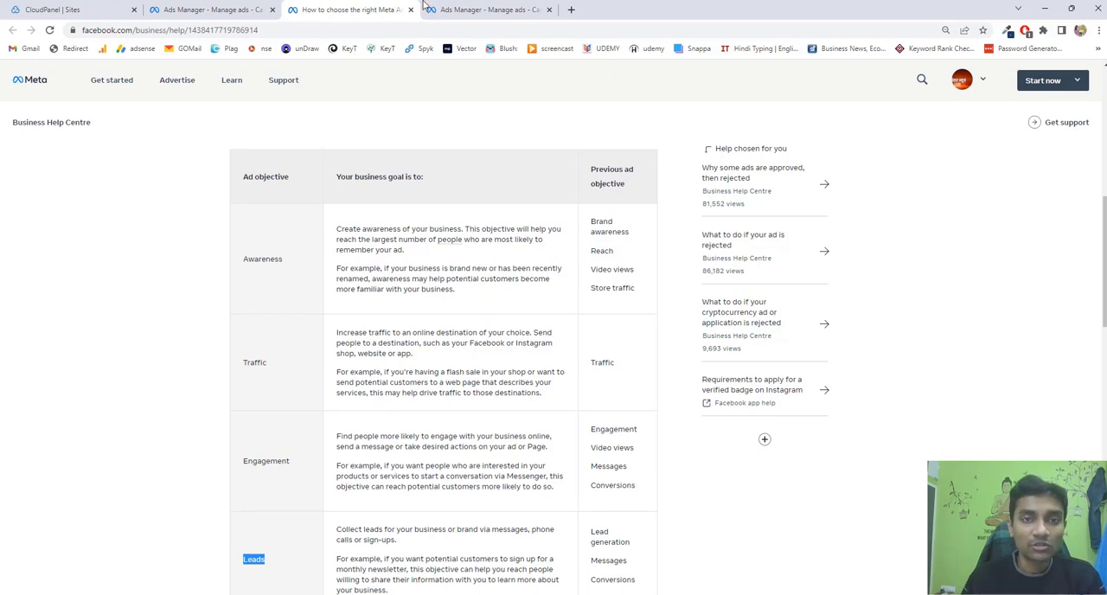
Return to the new campaign in Ads Manager and create it with the Awareness objective.
left_click(468, 12)
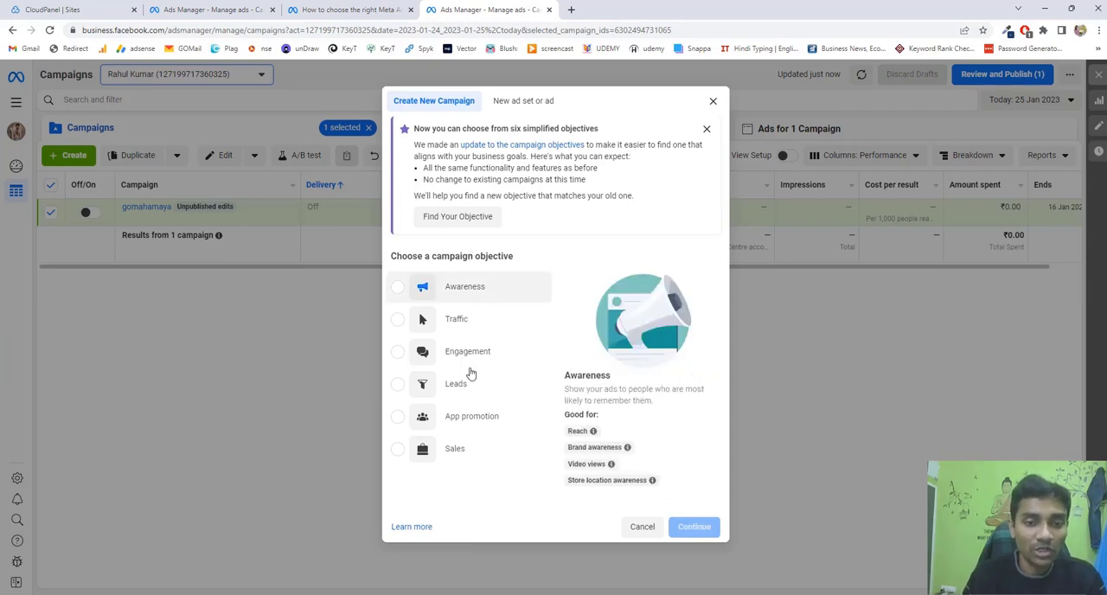
left_click(397, 287)
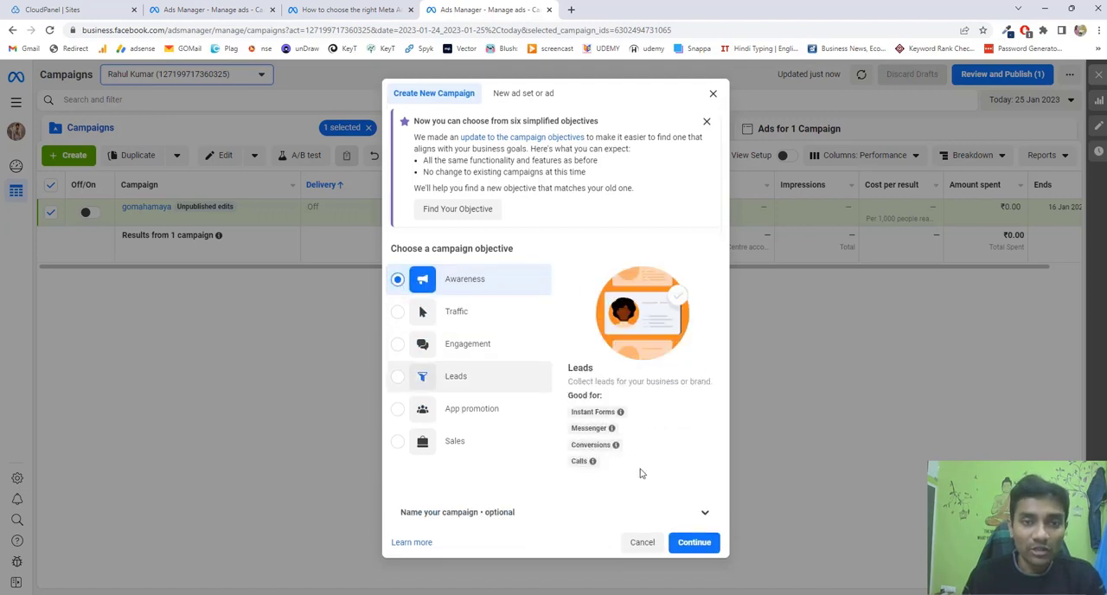
left_click(695, 543)
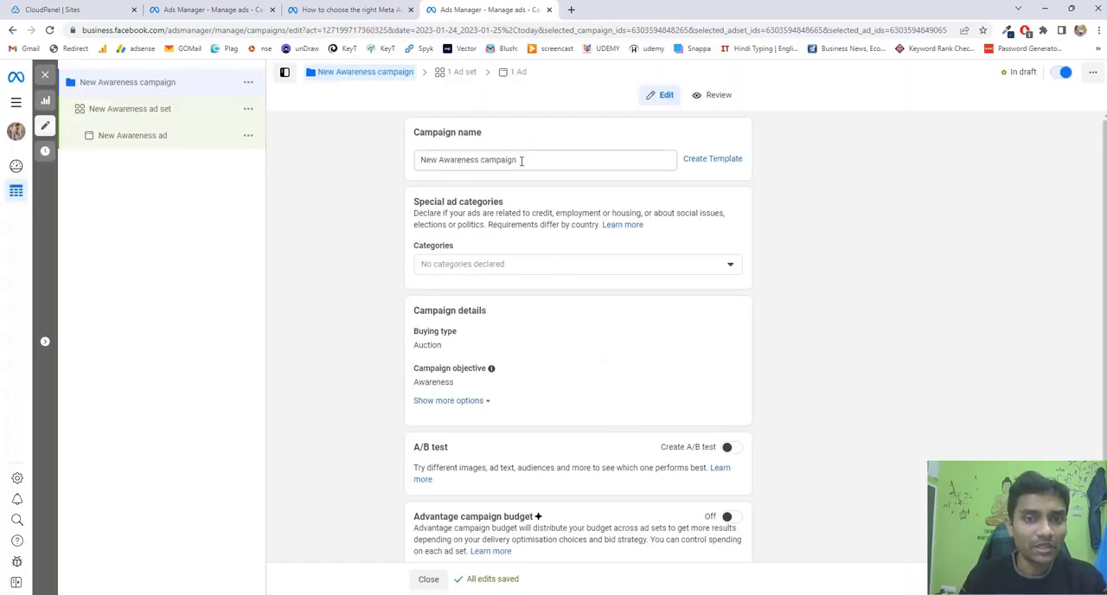
Rename the new awareness campaign as "xyz page ads".
left_click_drag(521, 161, 419, 161)
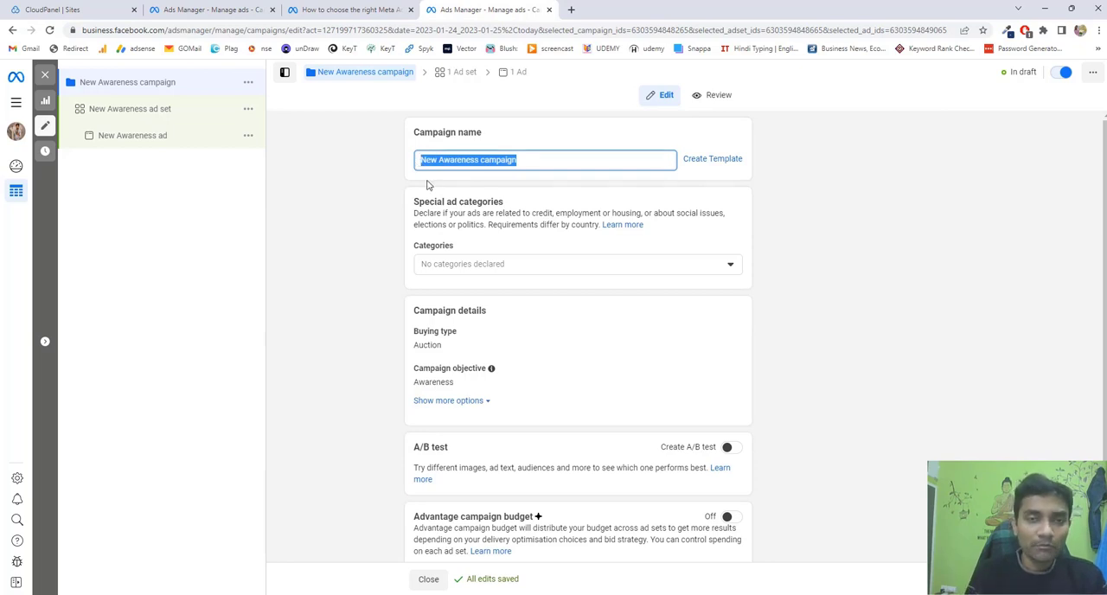
type("x")
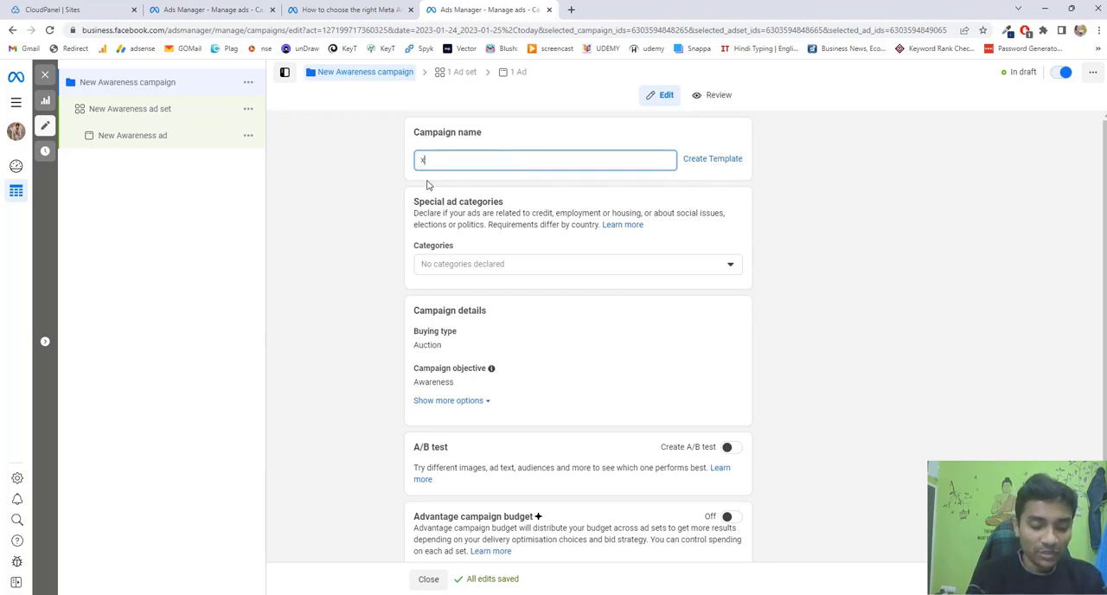
type("yz page")
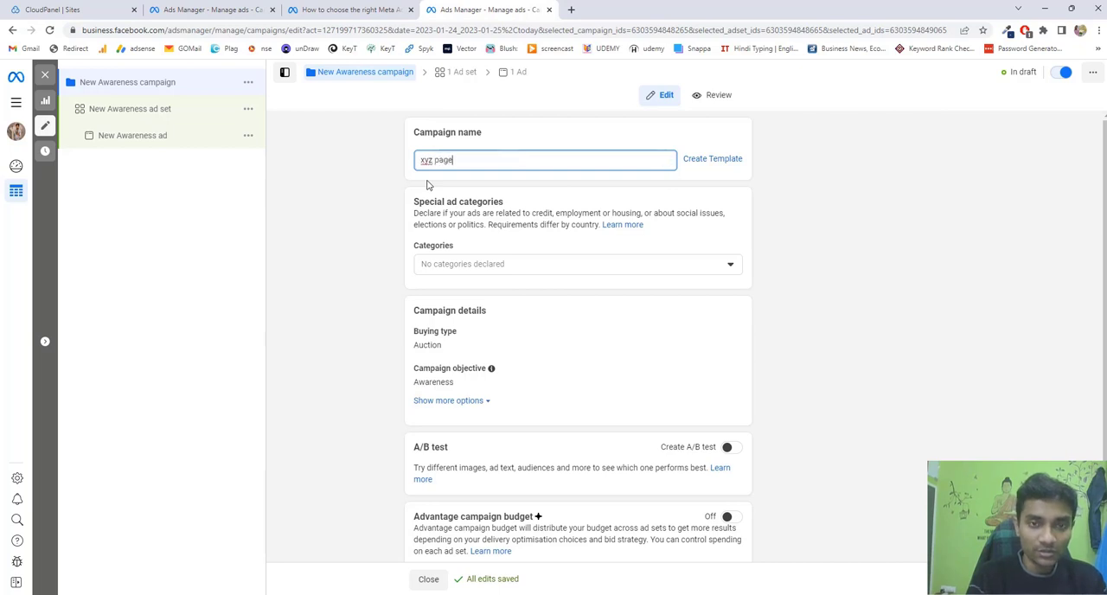
type(" ads")
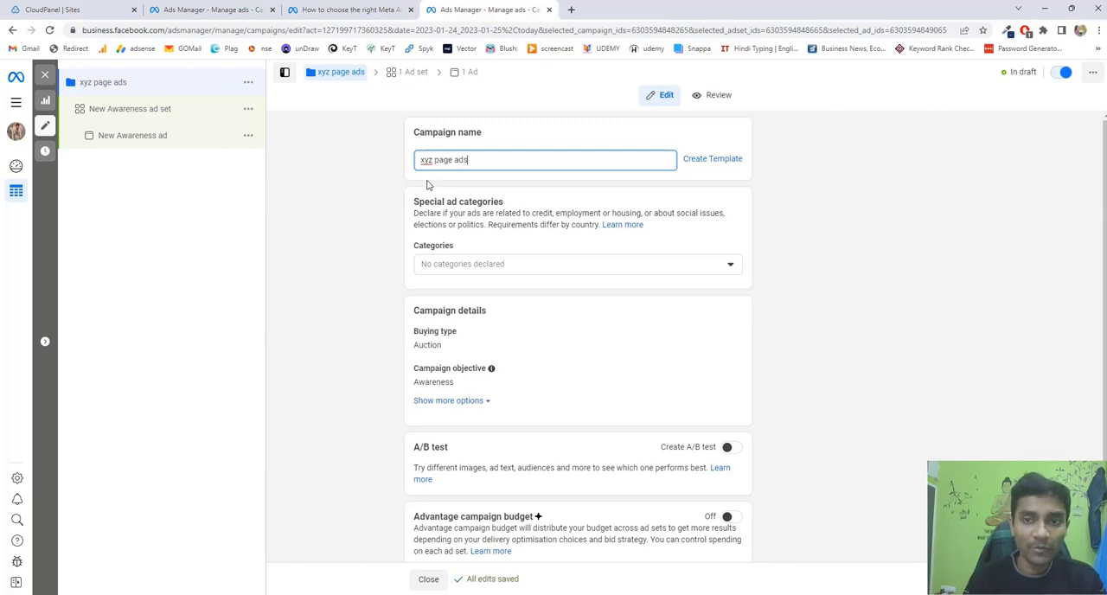
left_click(901, 373)
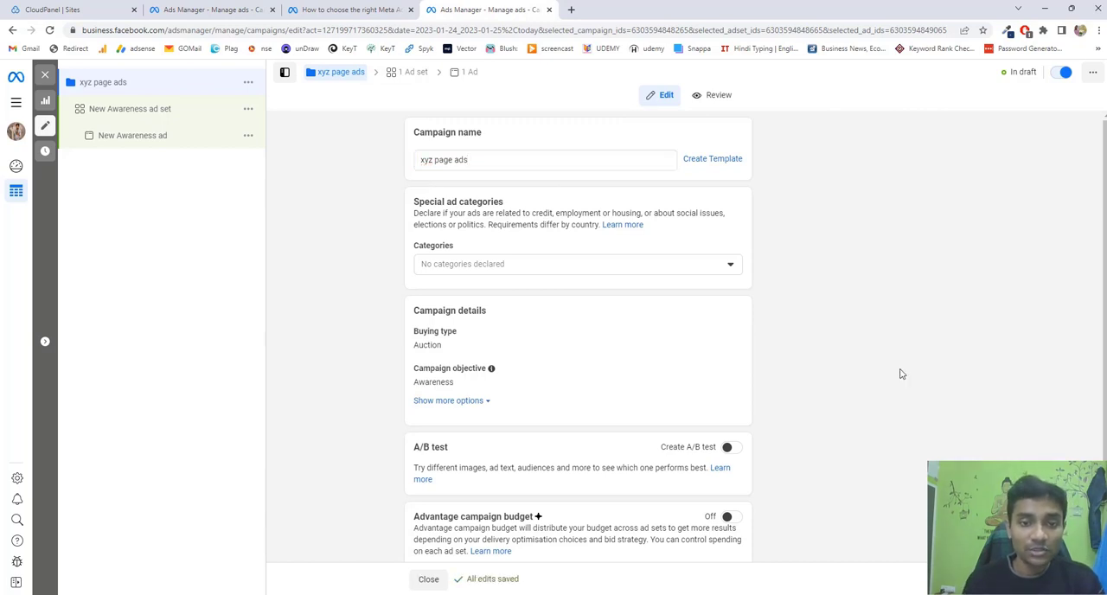
Open the campaign objective for editing and review its options along with the A/B test and Advantage campaign budget settings.
left_click_drag(1105, 335, 1104, 352)
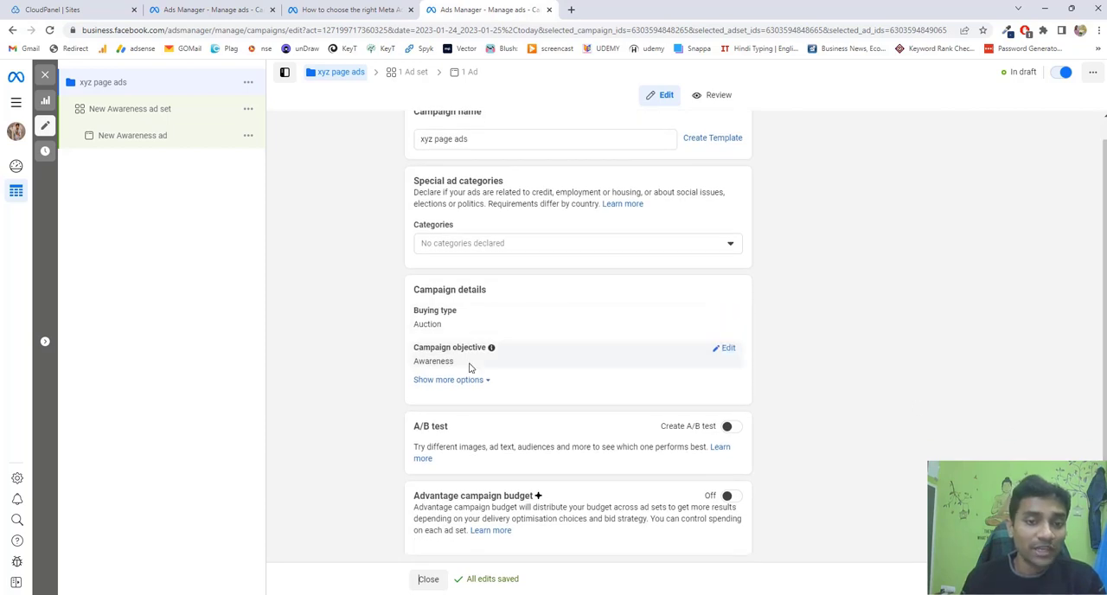
left_click(728, 349)
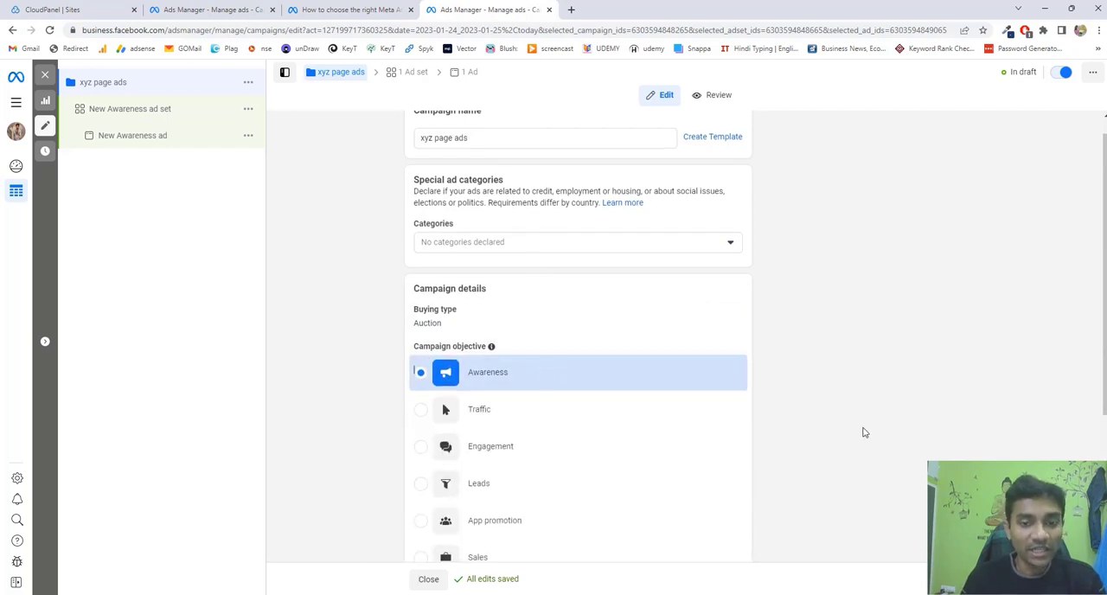
scroll(951, 423, "down", 4)
scroll(890, 420, "down", 1)
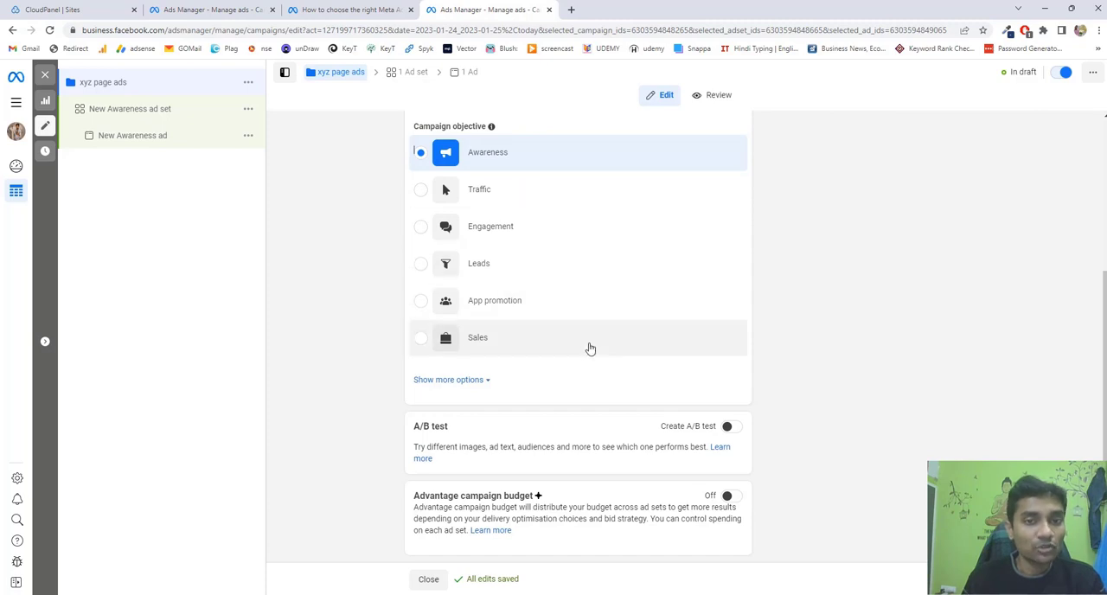
scroll(563, 291, "up", 1)
mouse_move(483, 209)
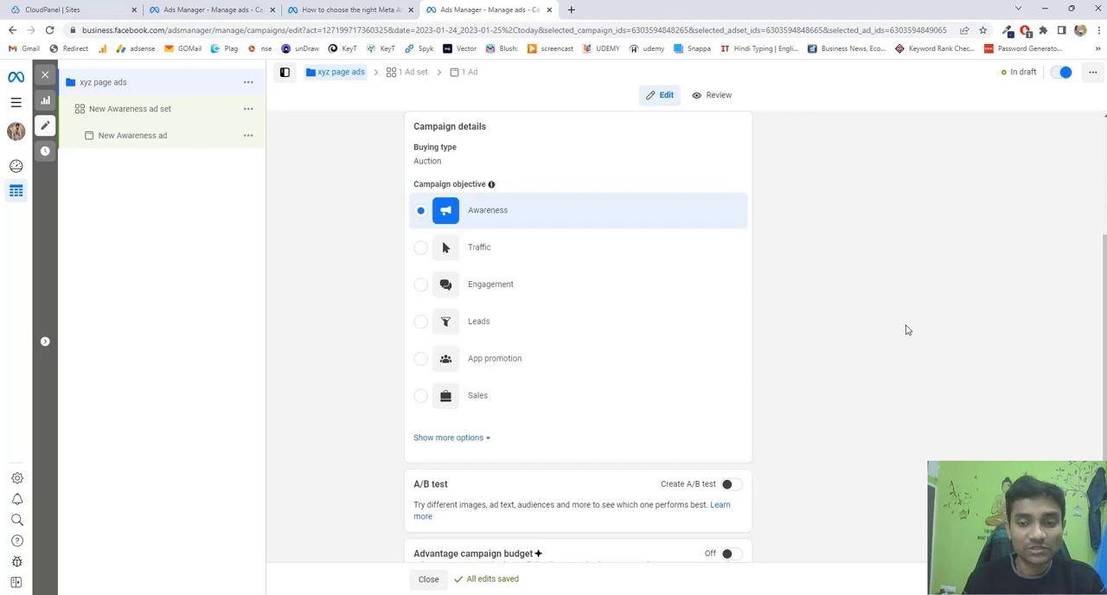
scroll(899, 354, "down", 1)
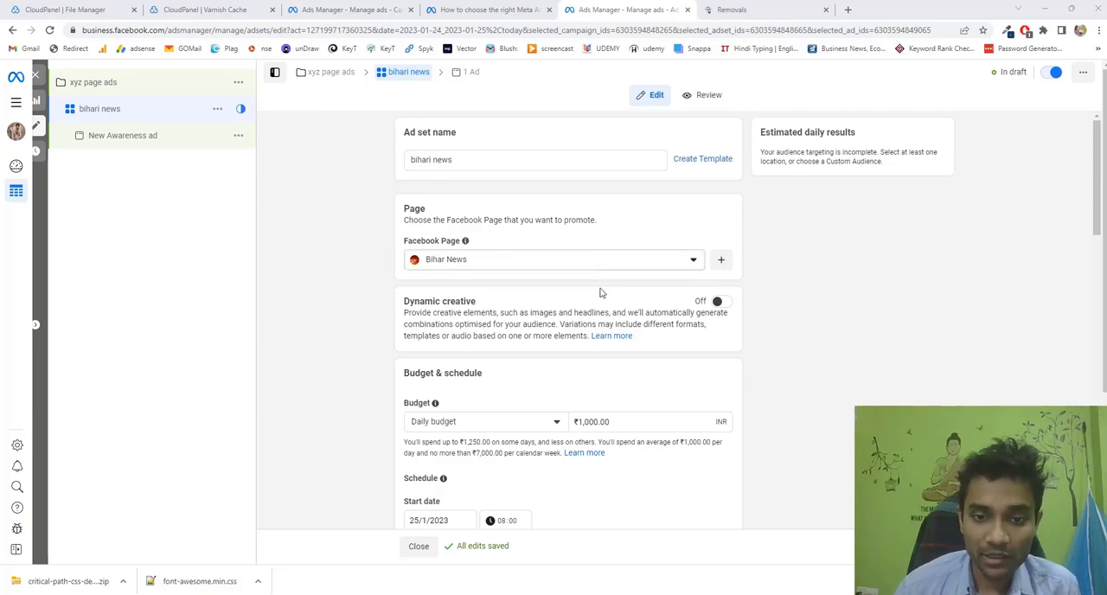
Review the ad set's schedule, audience, placements, and optimisation and delivery settings.
scroll(603, 306, "down", 2)
scroll(603, 309, "down", 3)
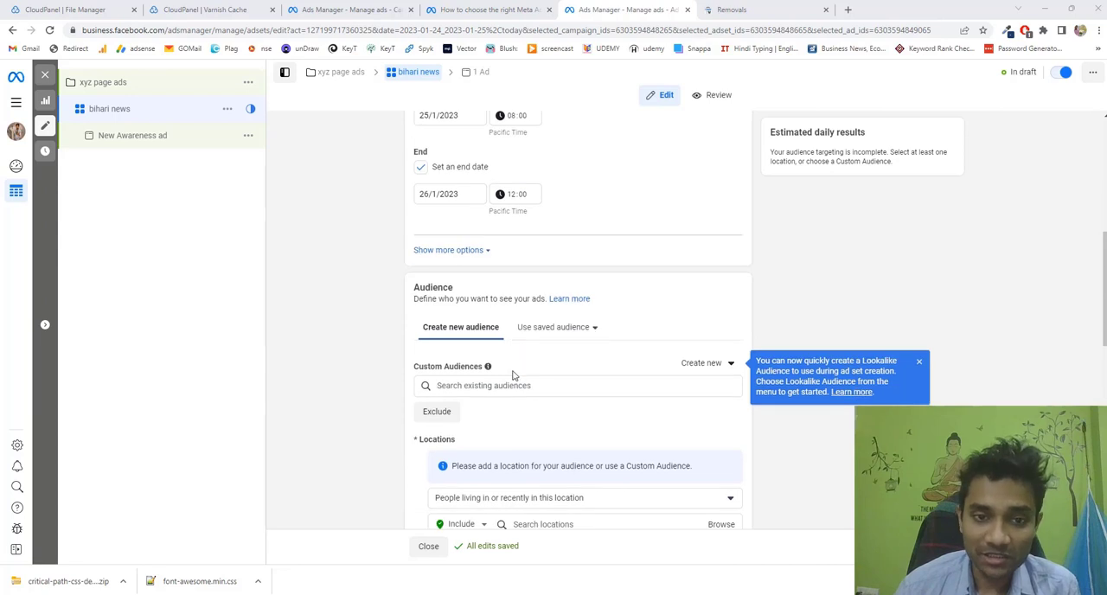
scroll(513, 374, "down", 5)
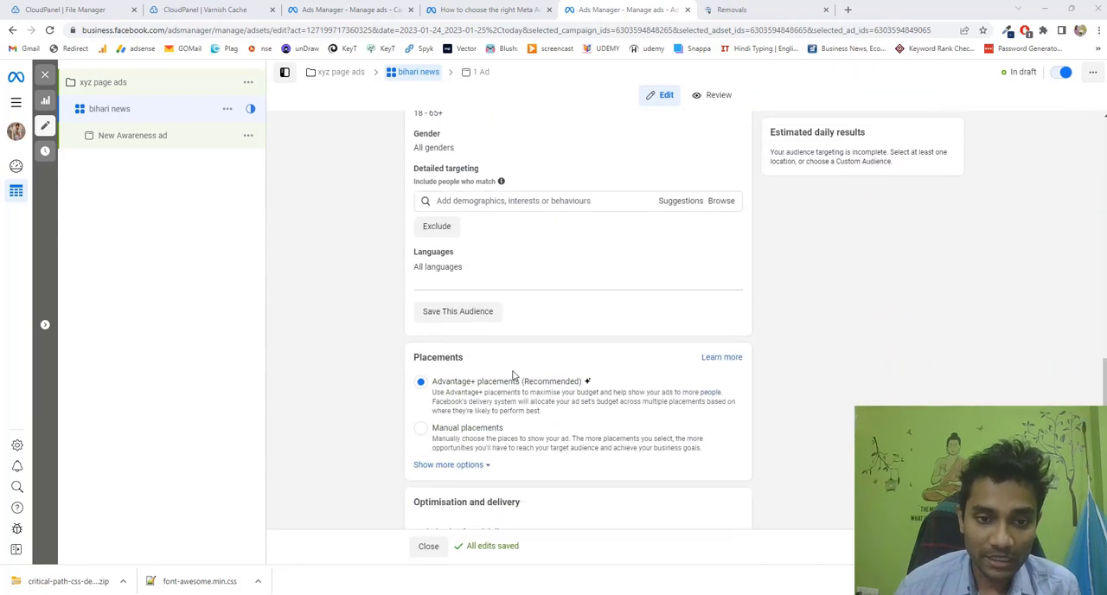
scroll(513, 374, "down", 1)
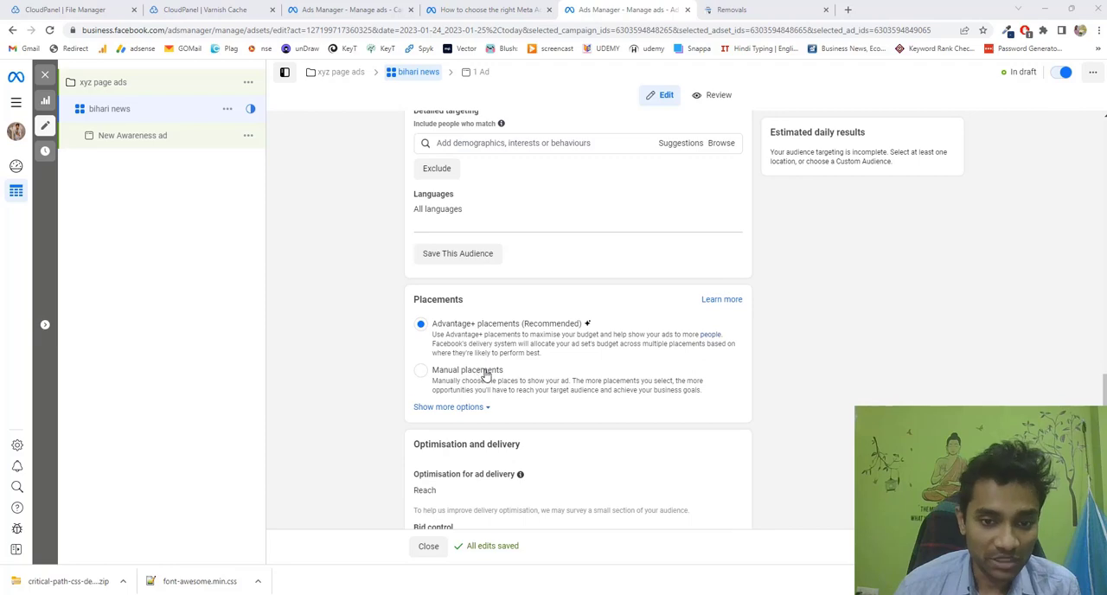
scroll(486, 374, "down", 2)
scroll(554, 375, "up", 4)
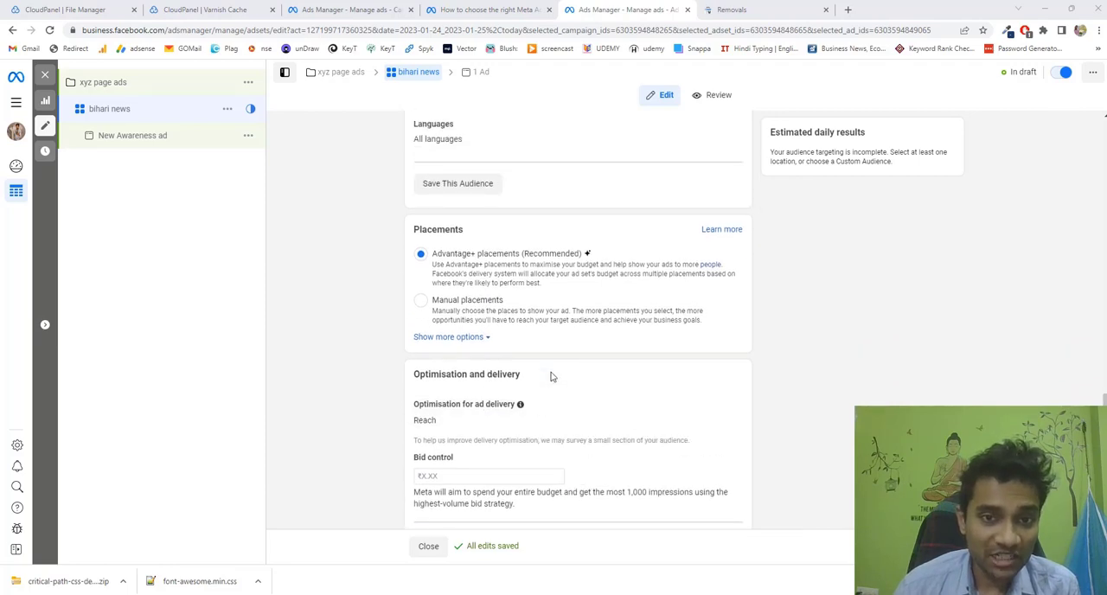
scroll(552, 375, "up", 8)
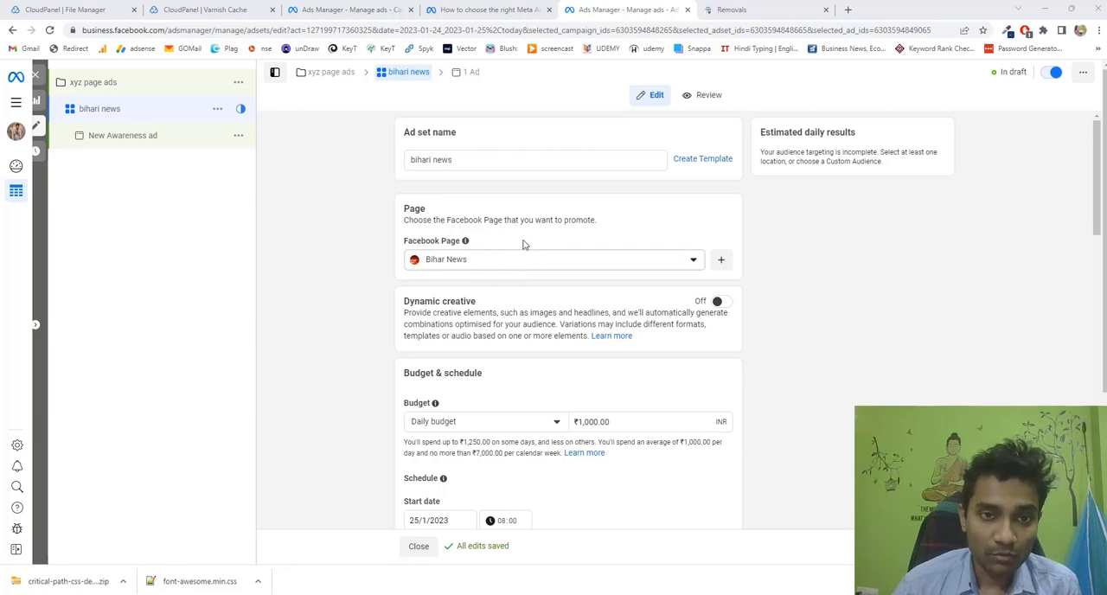
Rename the ad set as "gomahamaya.com" and check which Facebook Pages can be chosen for promotion.
left_click(503, 163)
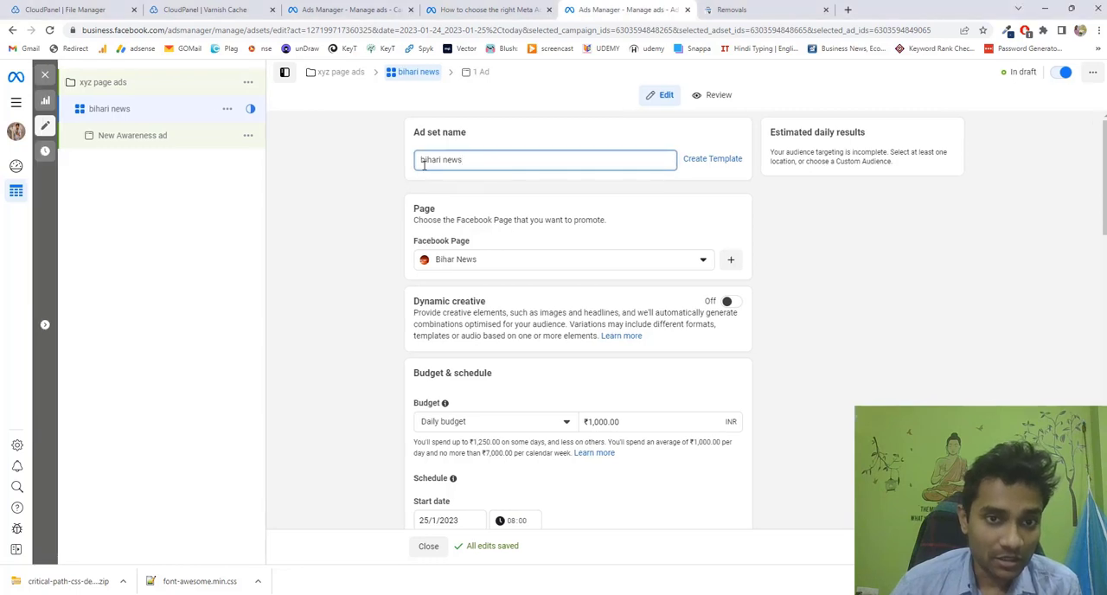
key("ctrl+a")
type("goma")
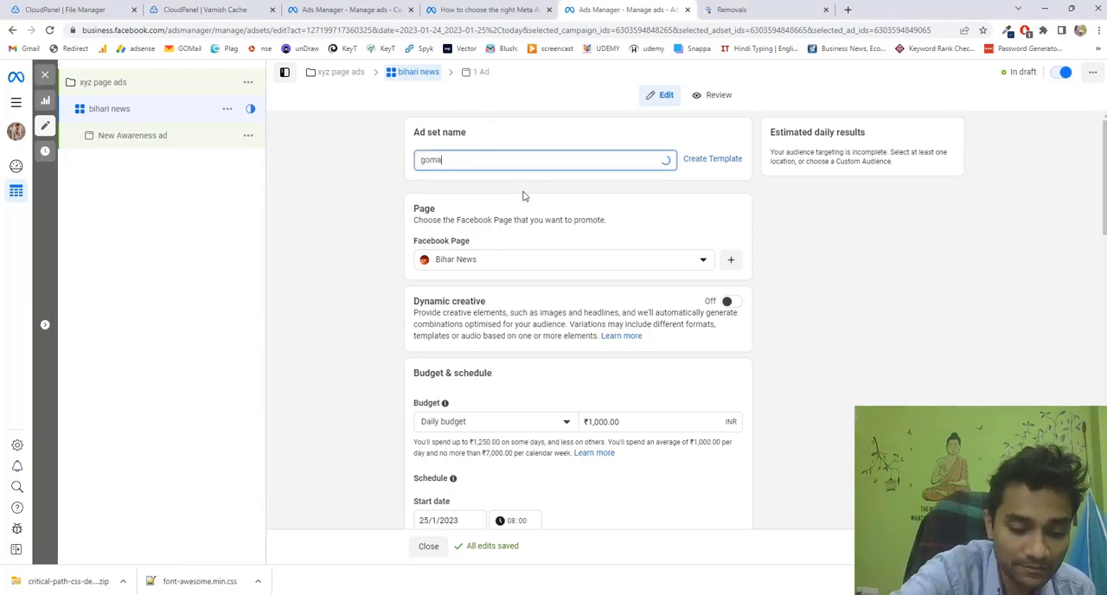
type("hamaya")
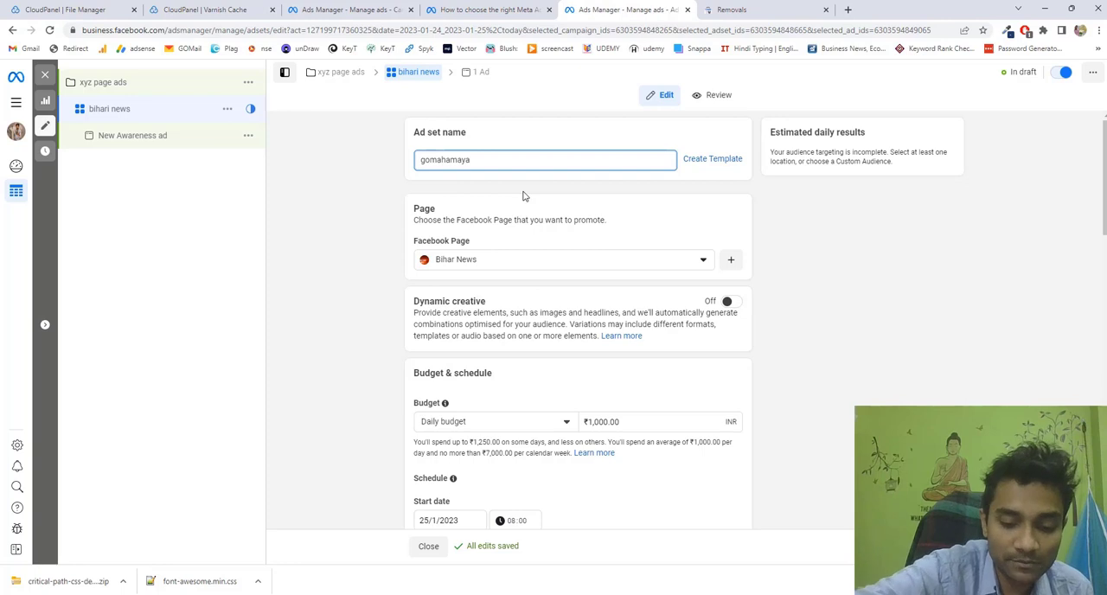
type(".com")
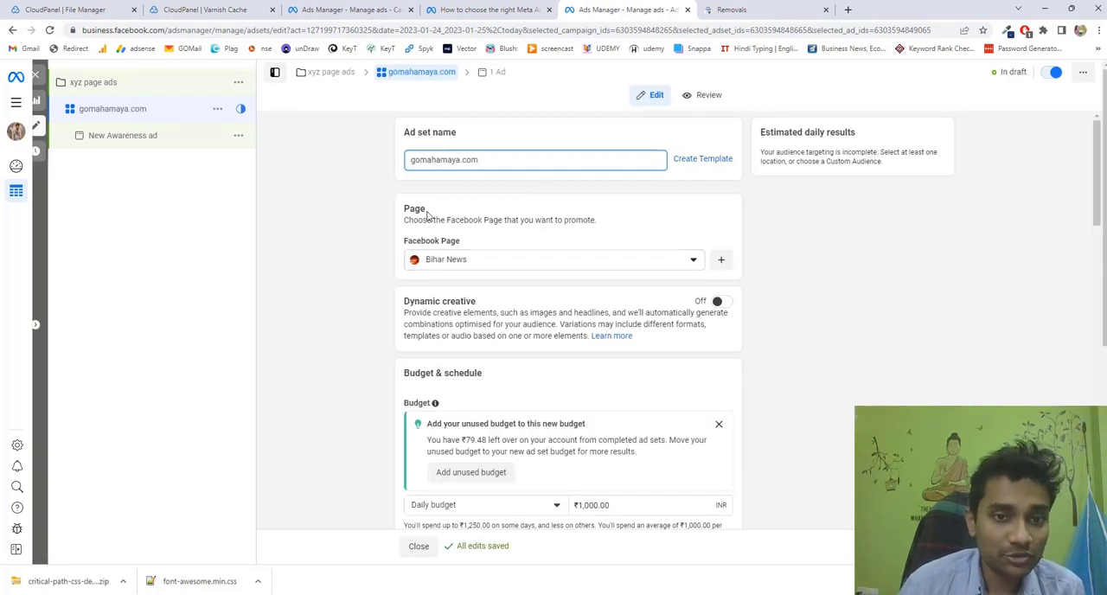
left_click(693, 262)
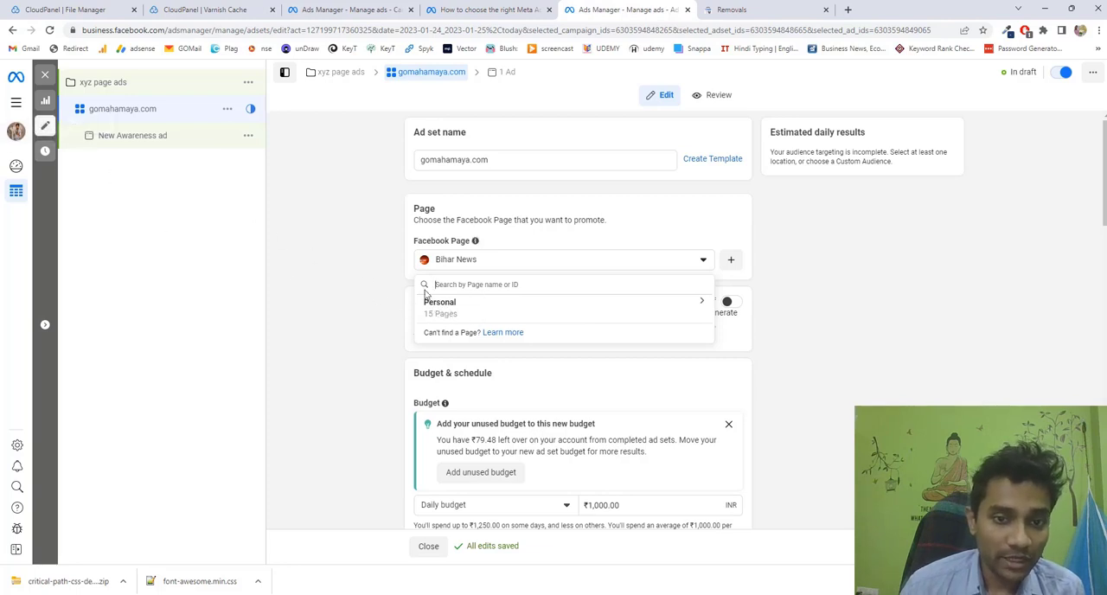
left_click(835, 345)
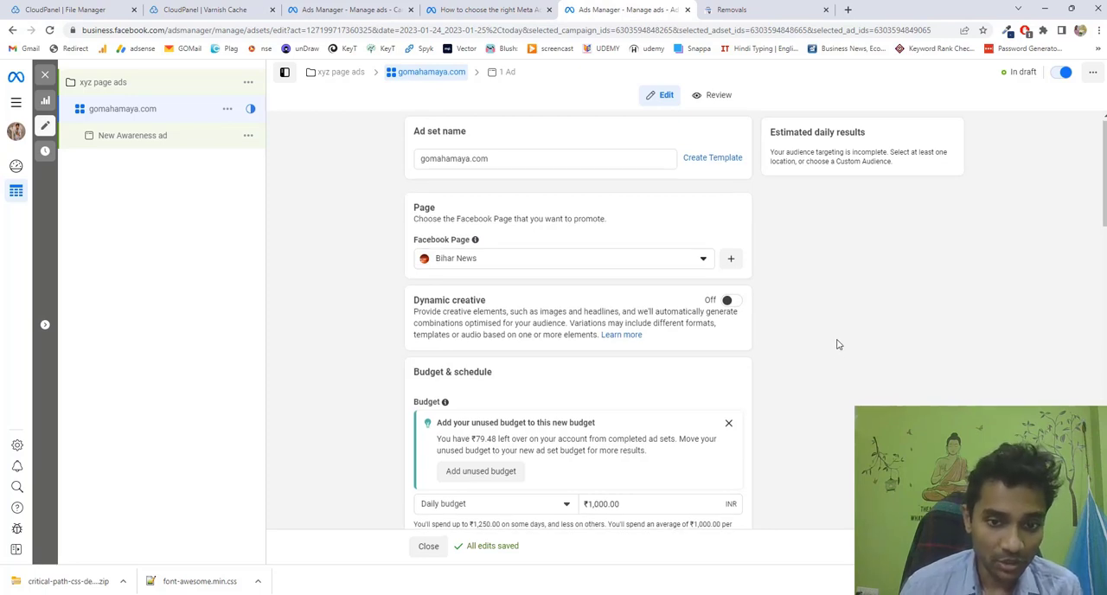
Try the lifetime budget type for the ad set and return it to a daily budget.
scroll(837, 344, "down", 3)
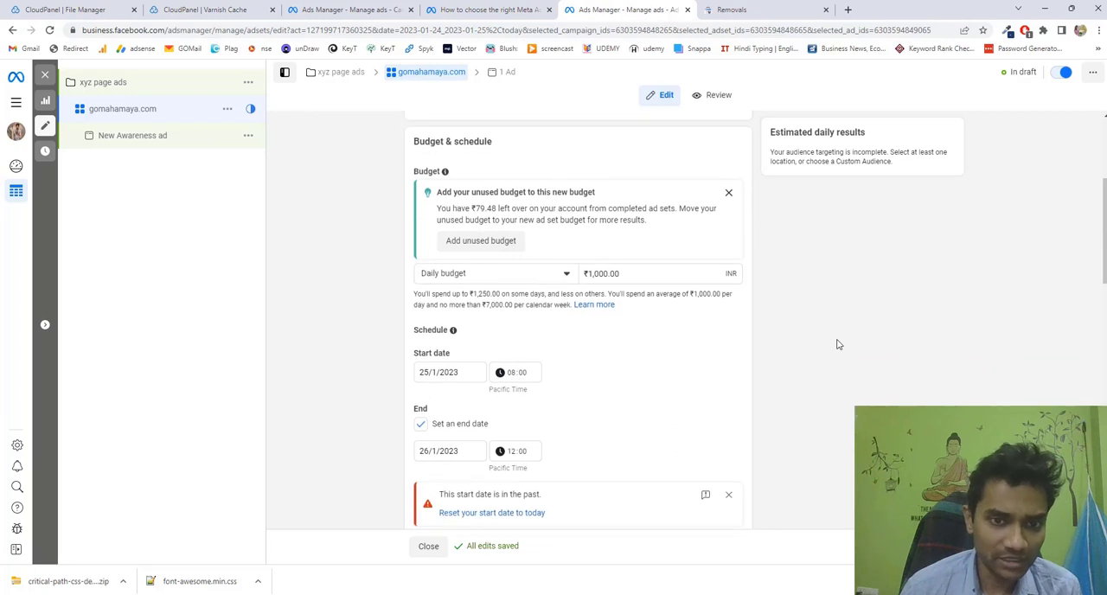
left_click(440, 279)
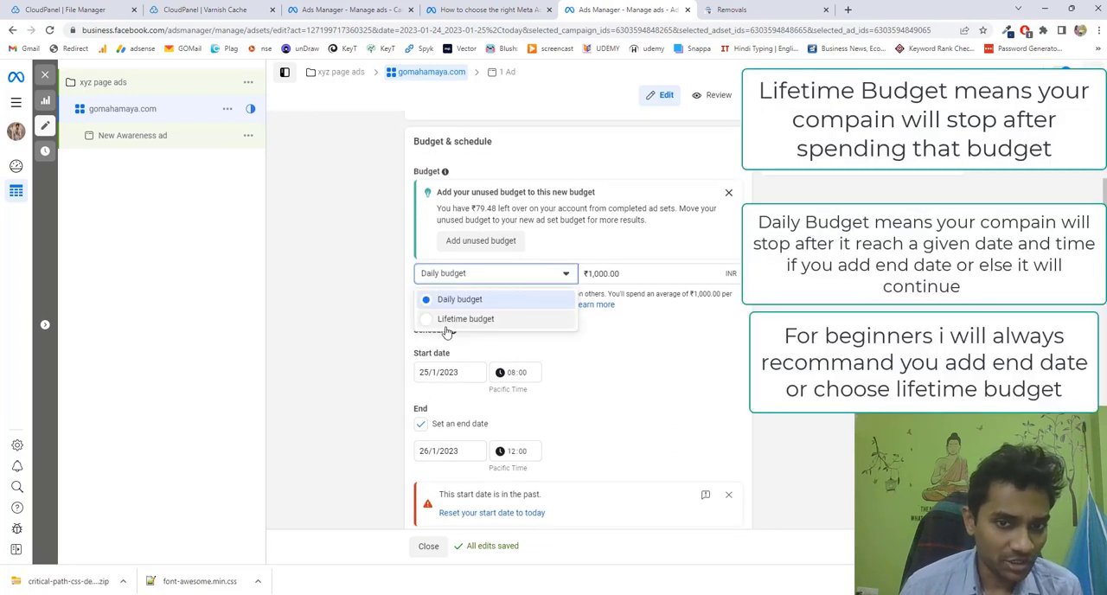
left_click_drag(444, 321, 522, 324)
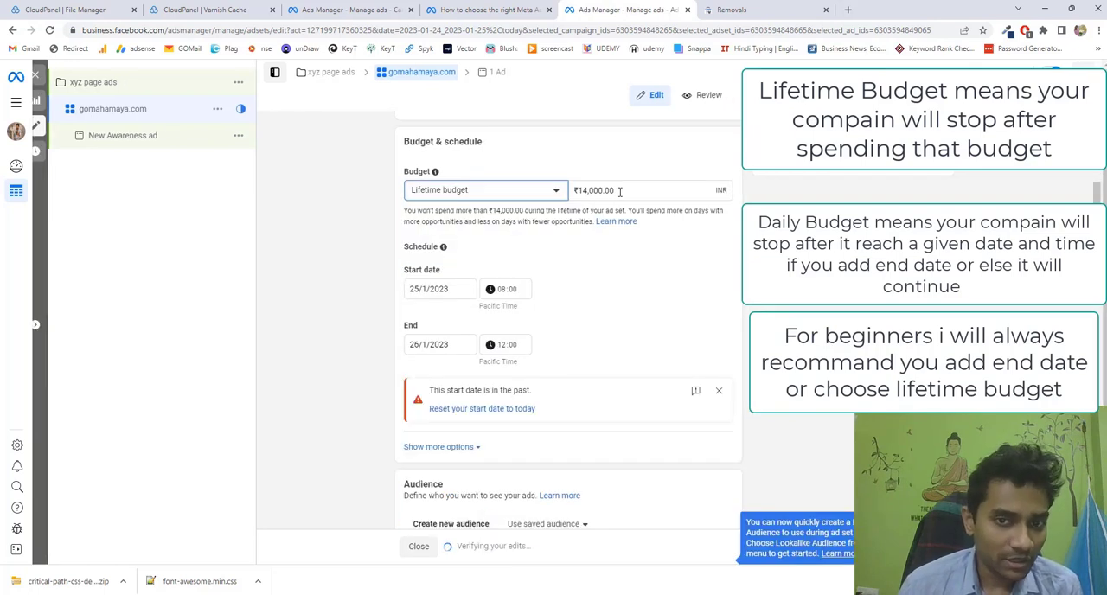
left_click(619, 191)
left_click_drag(620, 191, 577, 191)
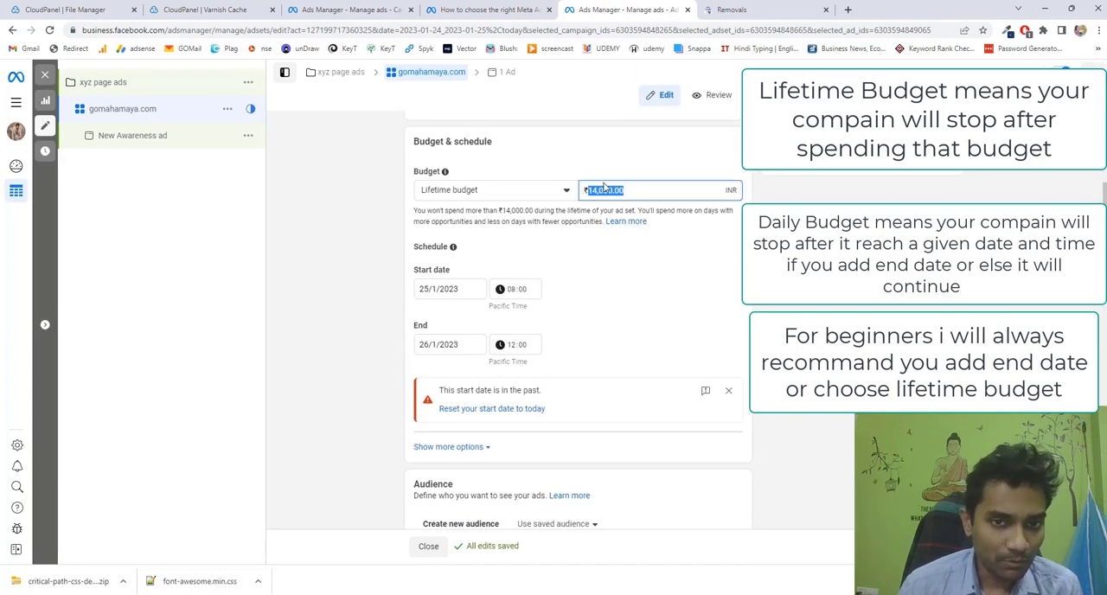
left_click(554, 194)
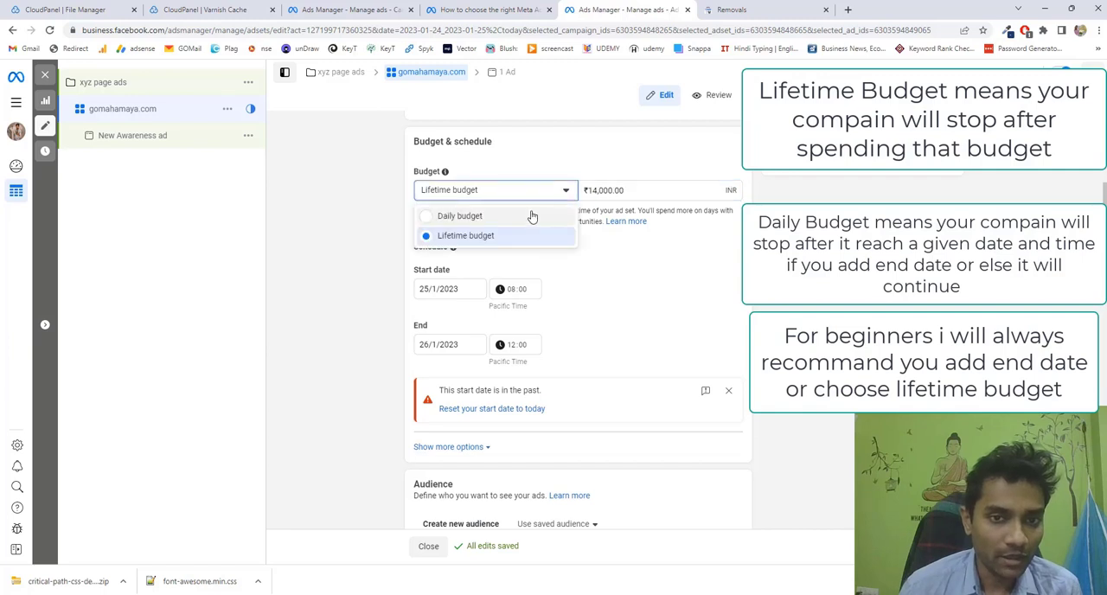
left_click(531, 217)
Set the ad set's daily budget to ₹800.
left_click(601, 275)
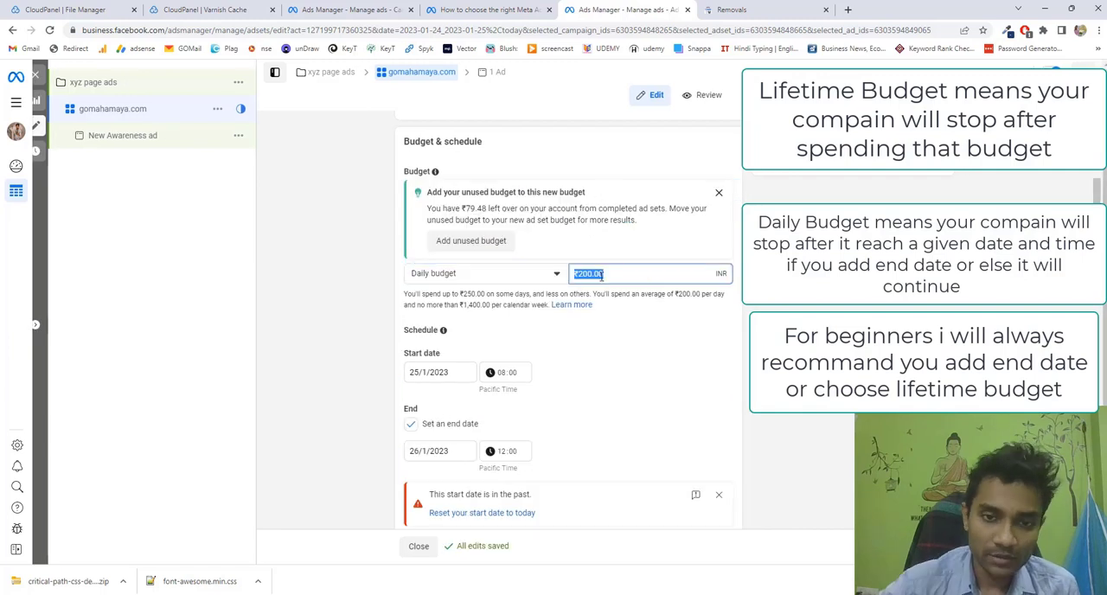
type("10")
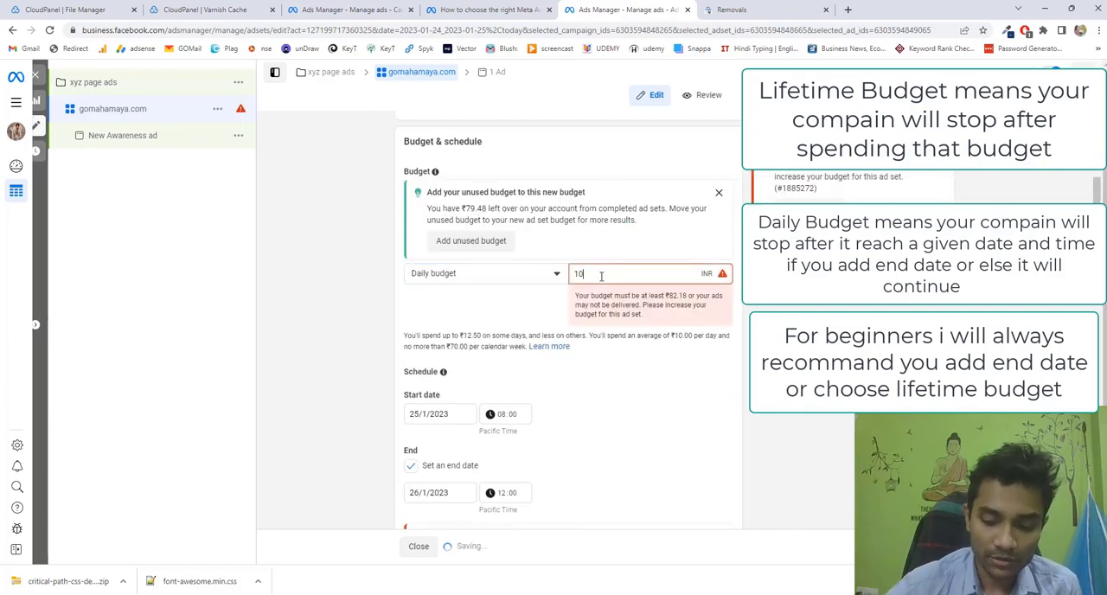
key("BackSpace")
key("BackSpace")
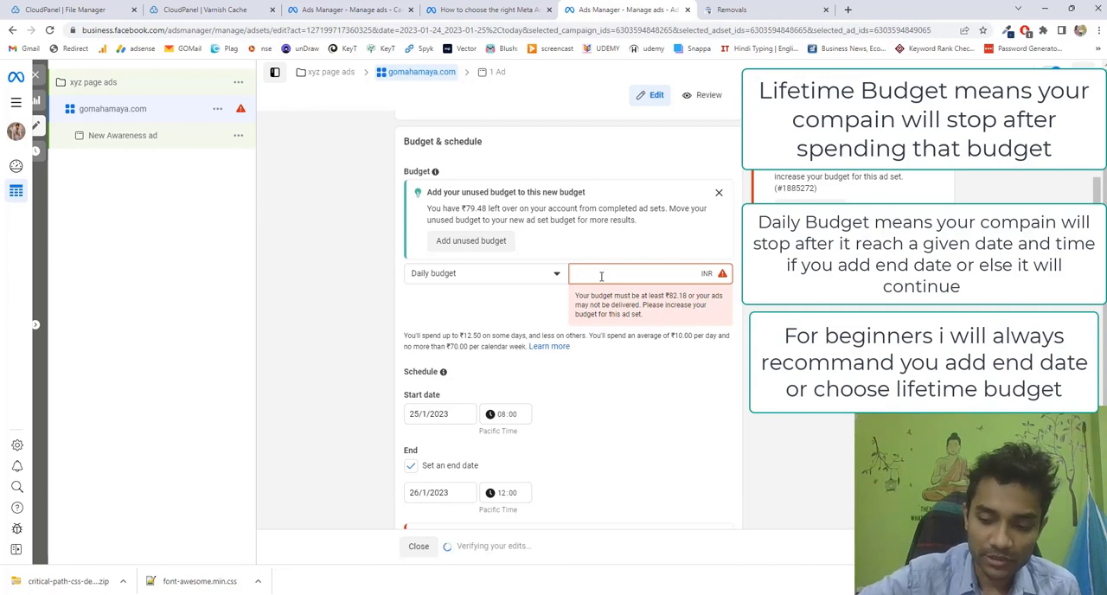
type("800")
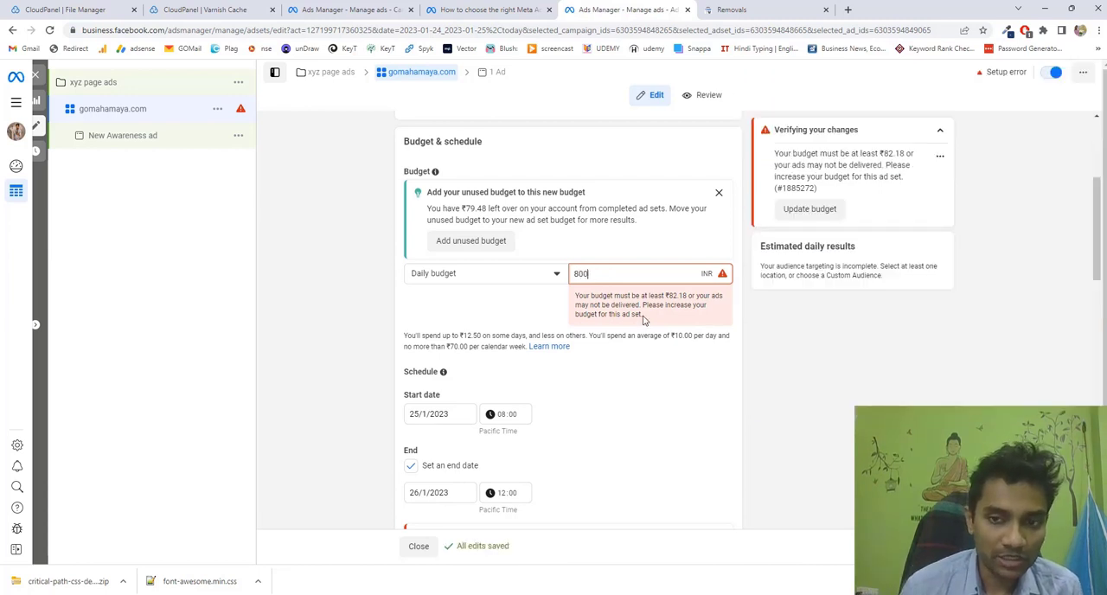
left_click(794, 384)
Schedule the ad set to start on 26/1/2023 at 09:00.
scroll(597, 316, "down", 1)
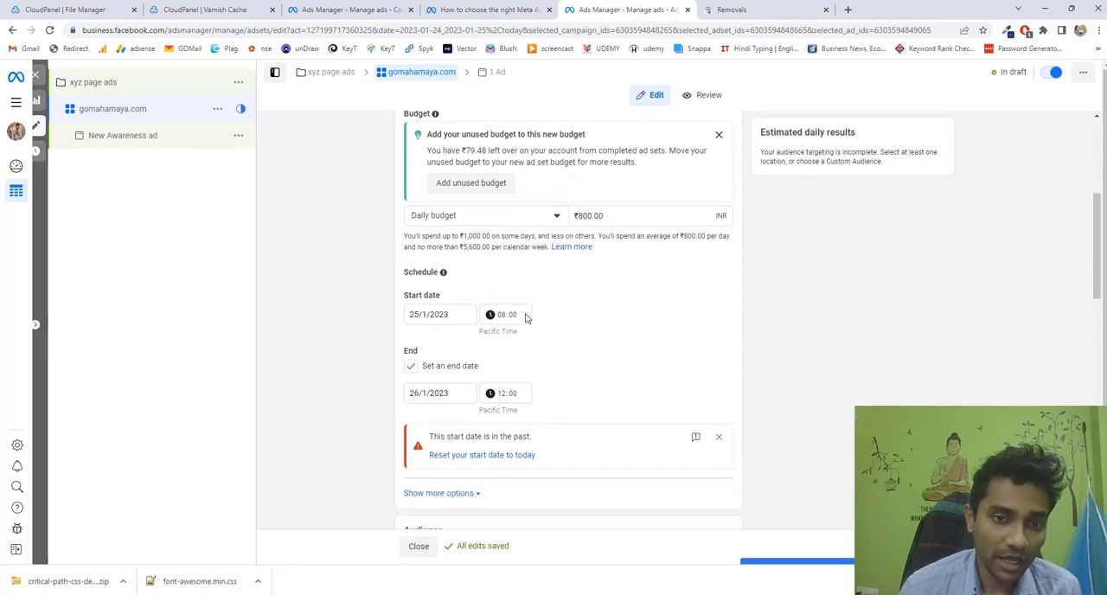
left_click(427, 317)
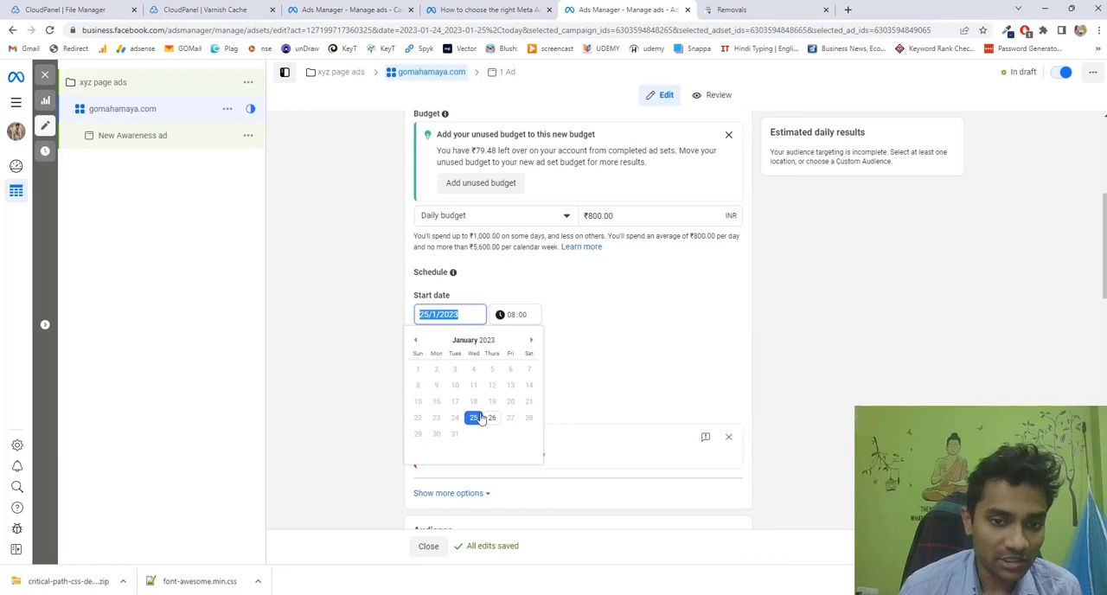
left_click(492, 419)
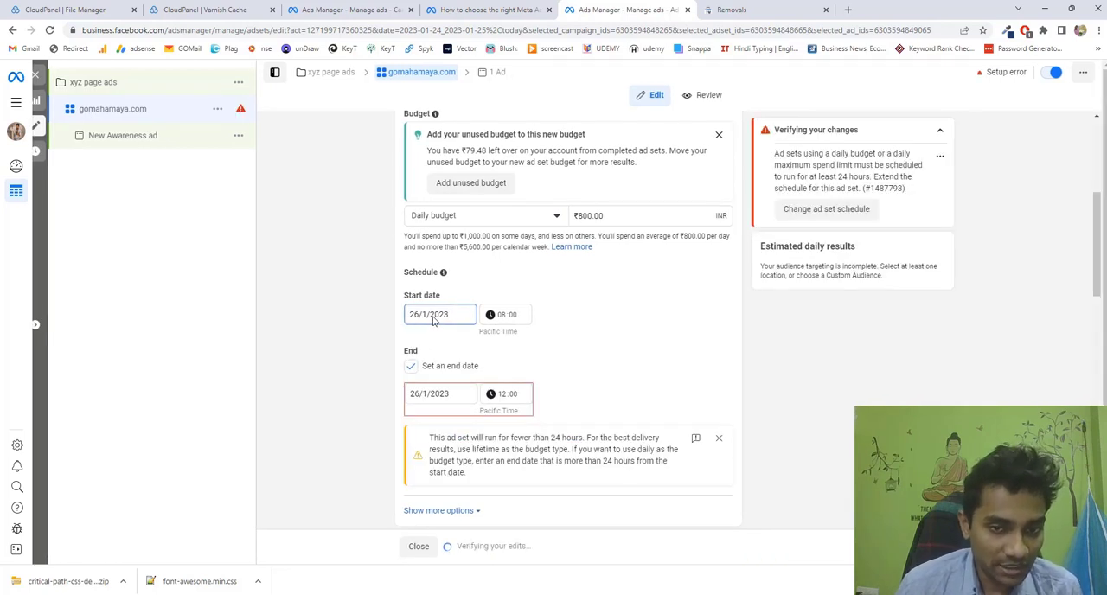
left_click(507, 318)
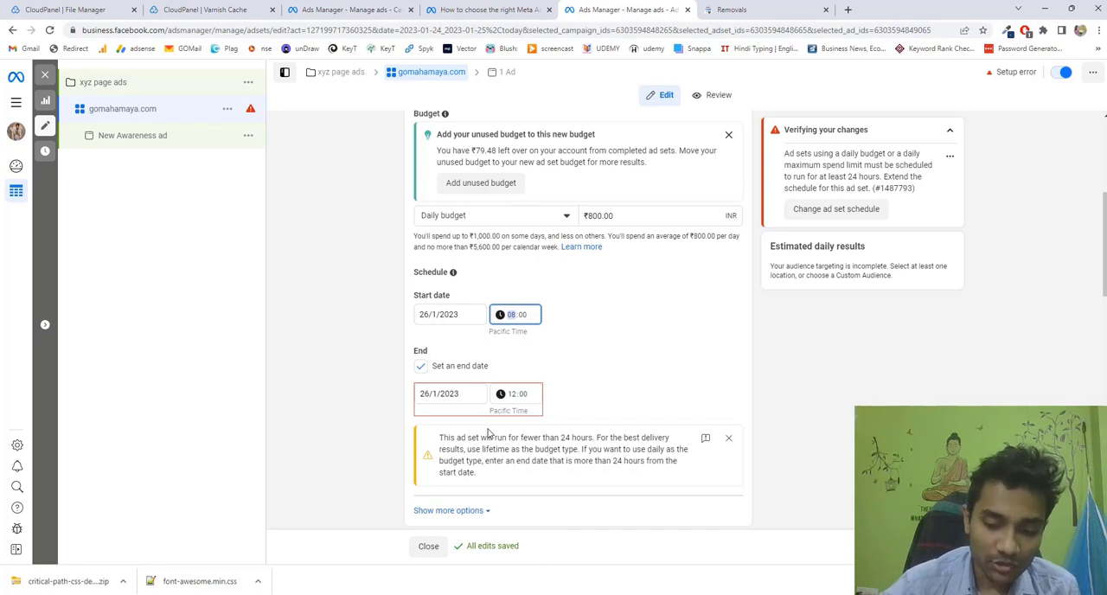
key("Up")
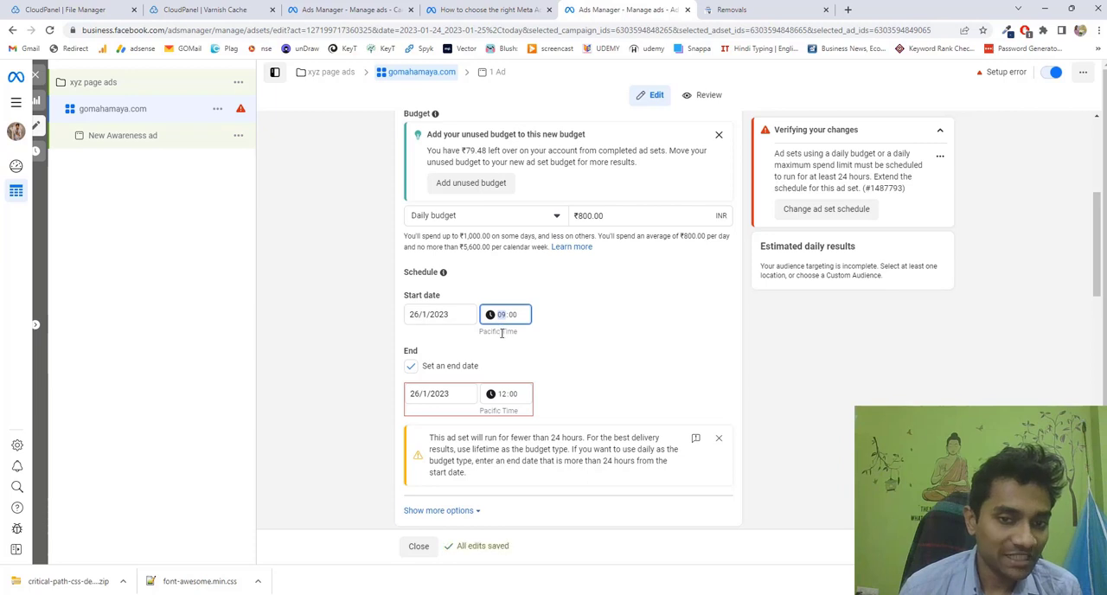
Turn the end date off and on again, and schedule the ad set to end on 28/1/2023 at 12:00.
left_click(415, 372)
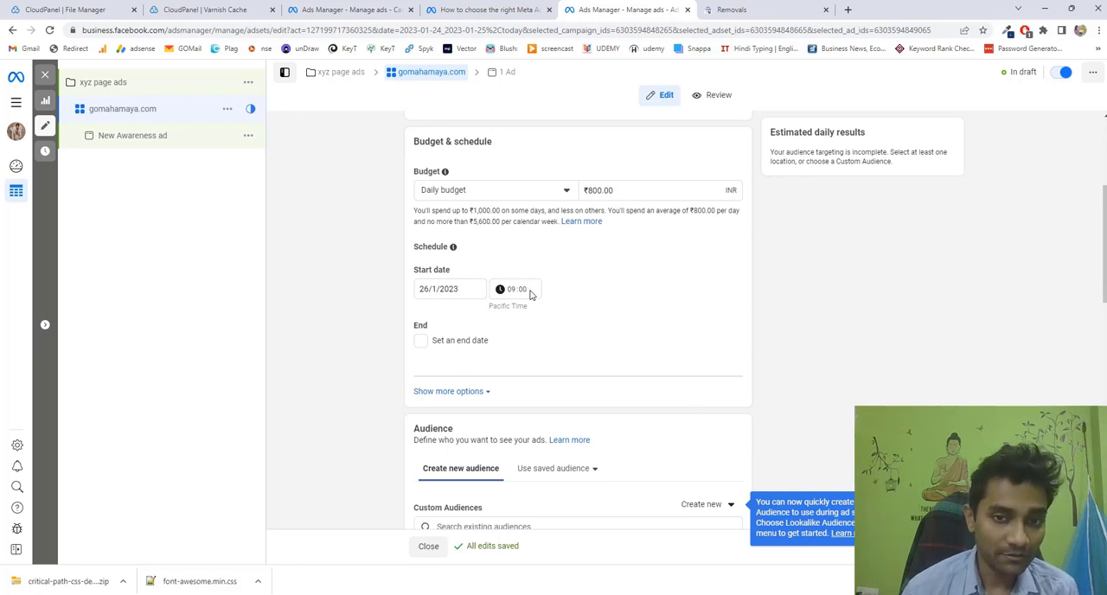
left_click(422, 342)
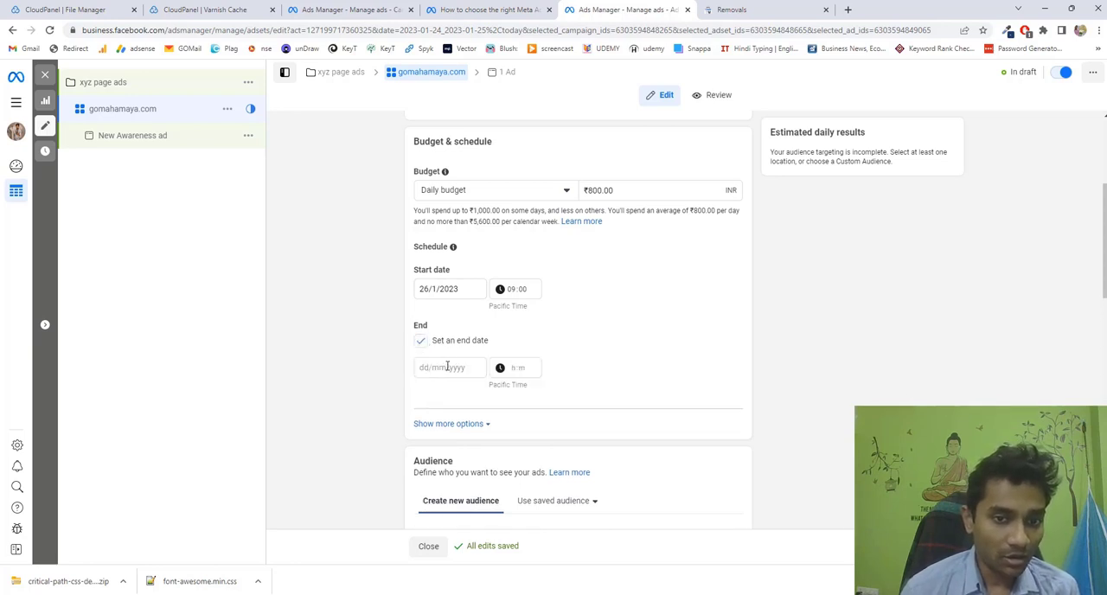
left_click(446, 367)
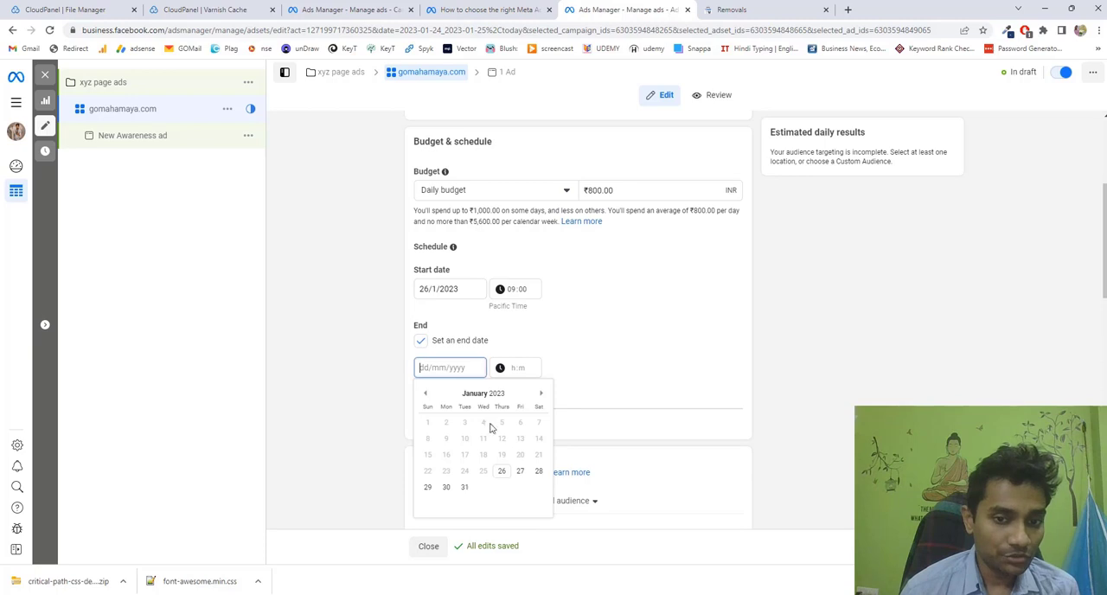
left_click(538, 471)
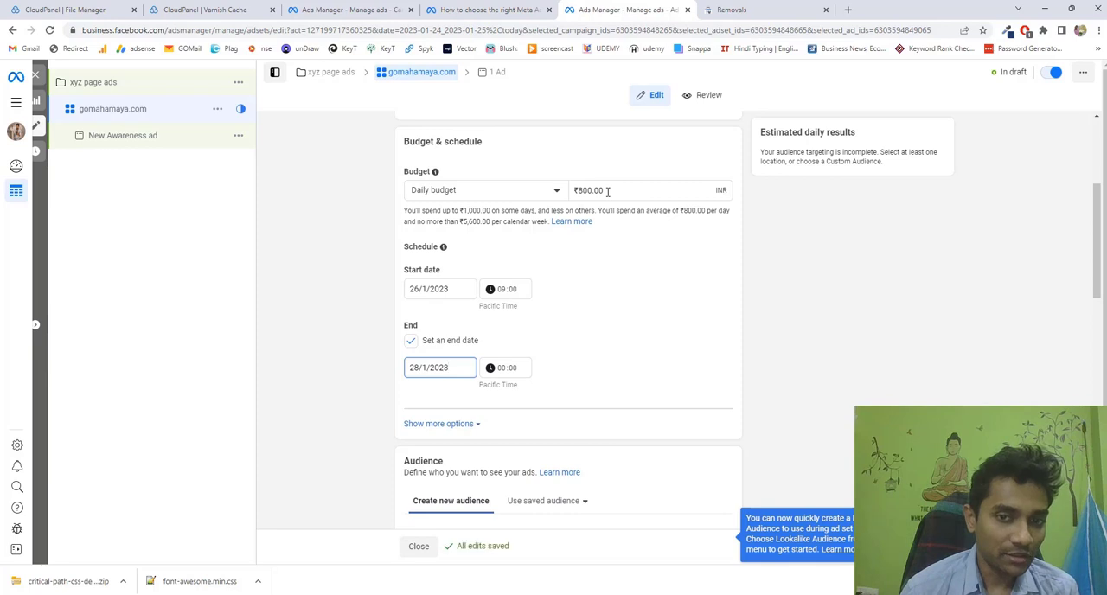
left_click(505, 370)
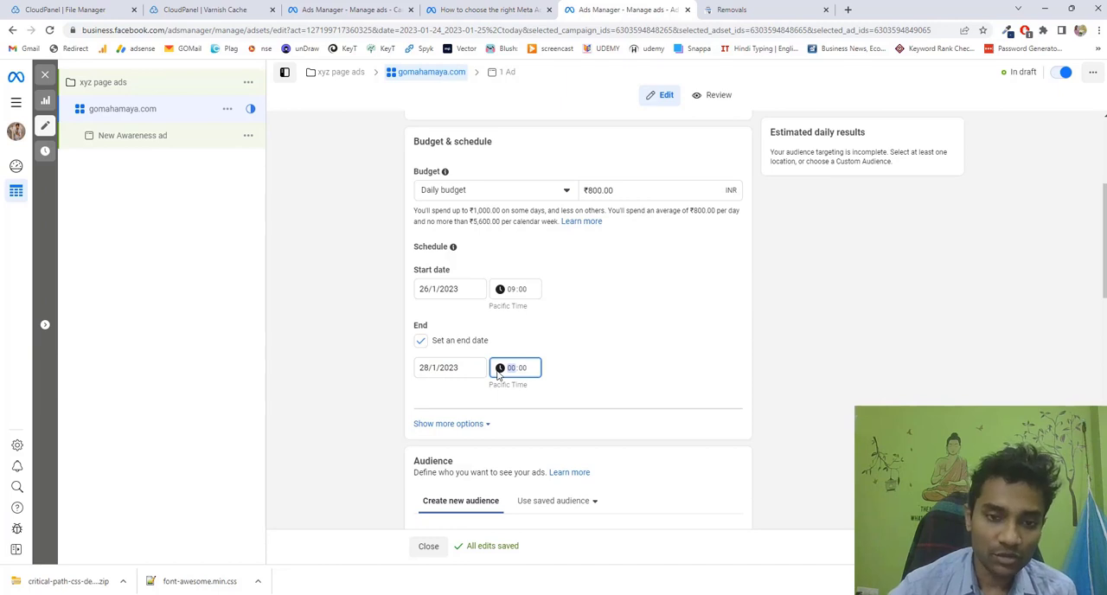
type("12")
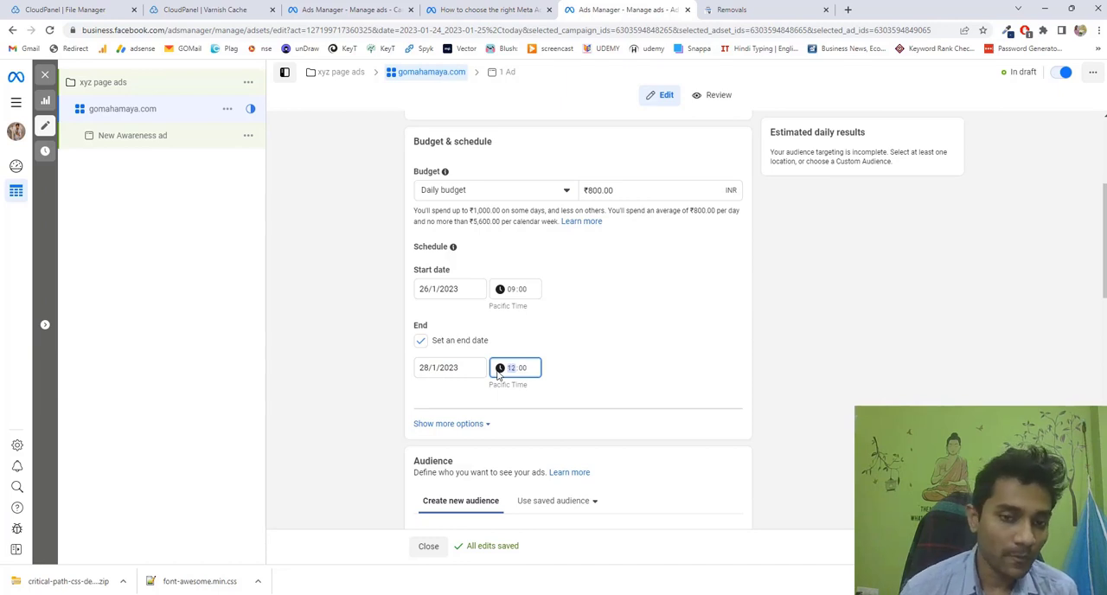
left_click(572, 331)
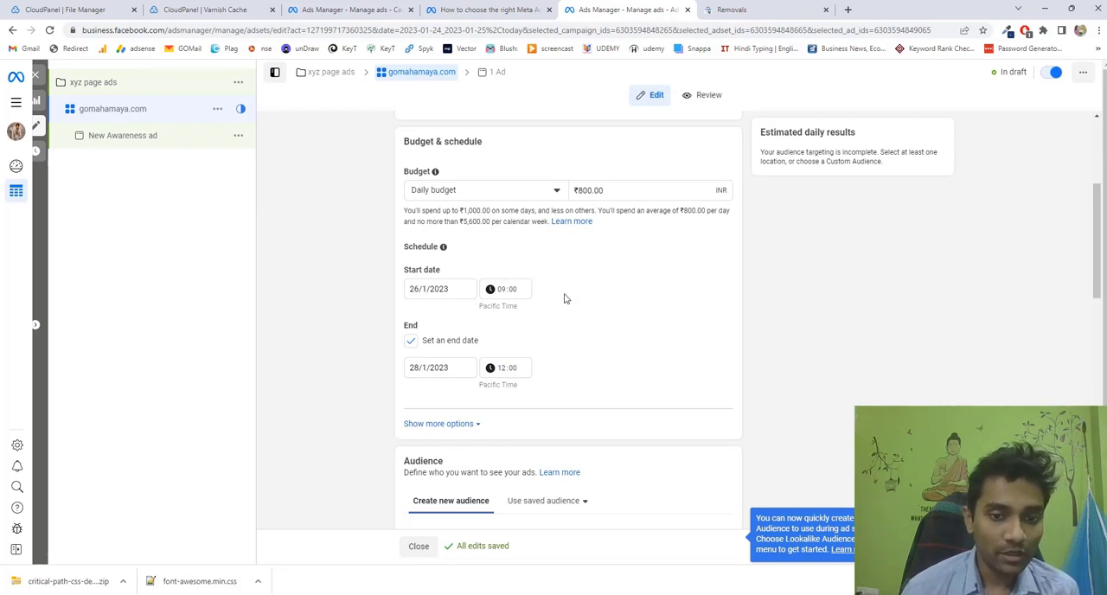
Check the saved audiences available in the ad set's Audience section and close the list without choosing one.
scroll(564, 299, "down", 4)
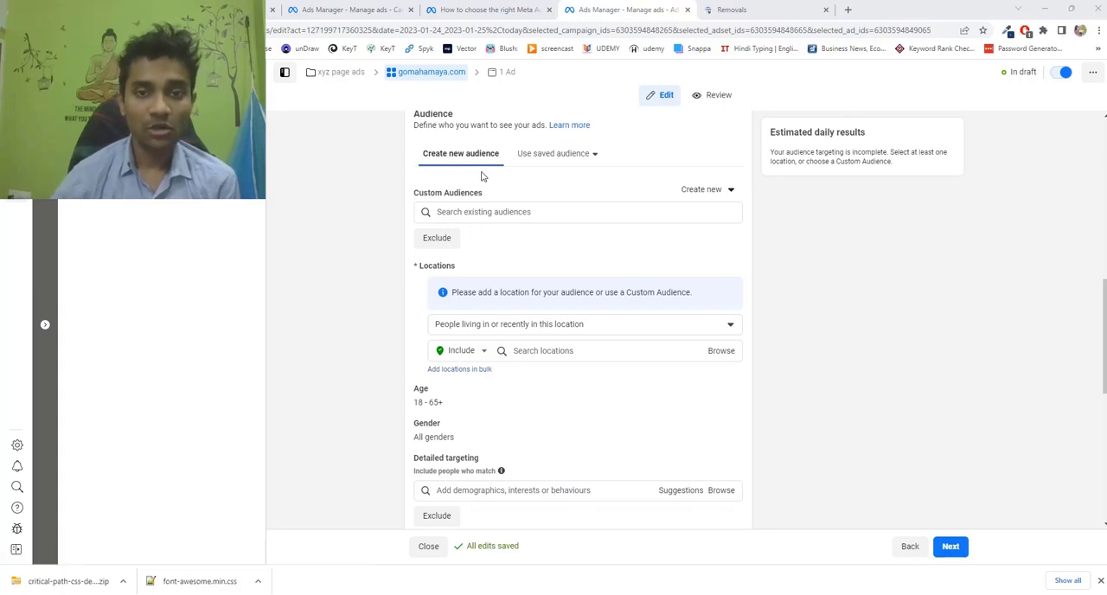
left_click(562, 162)
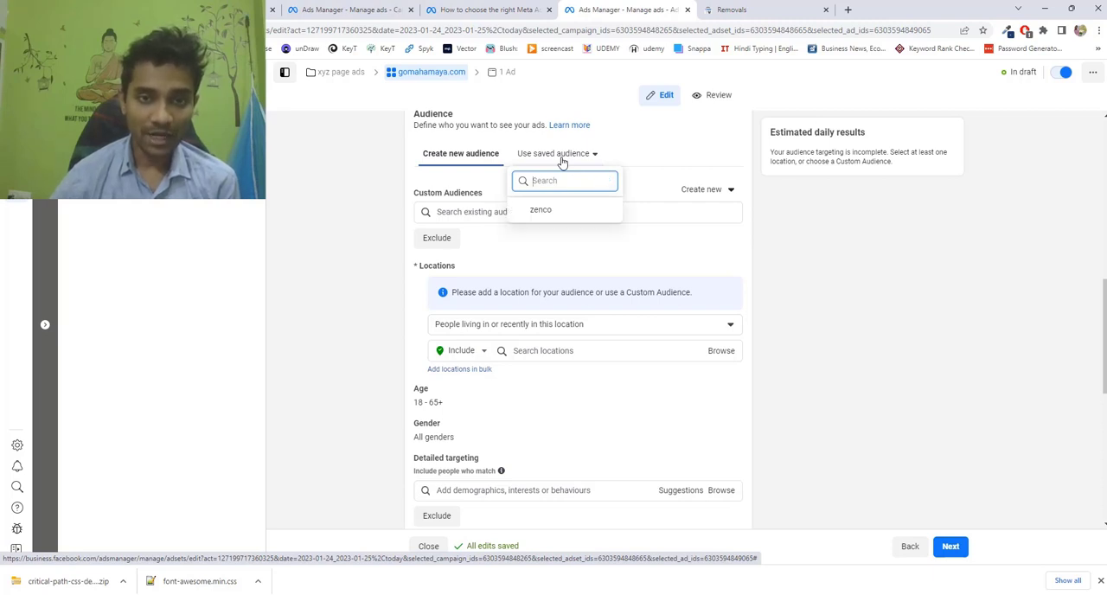
left_click(462, 176)
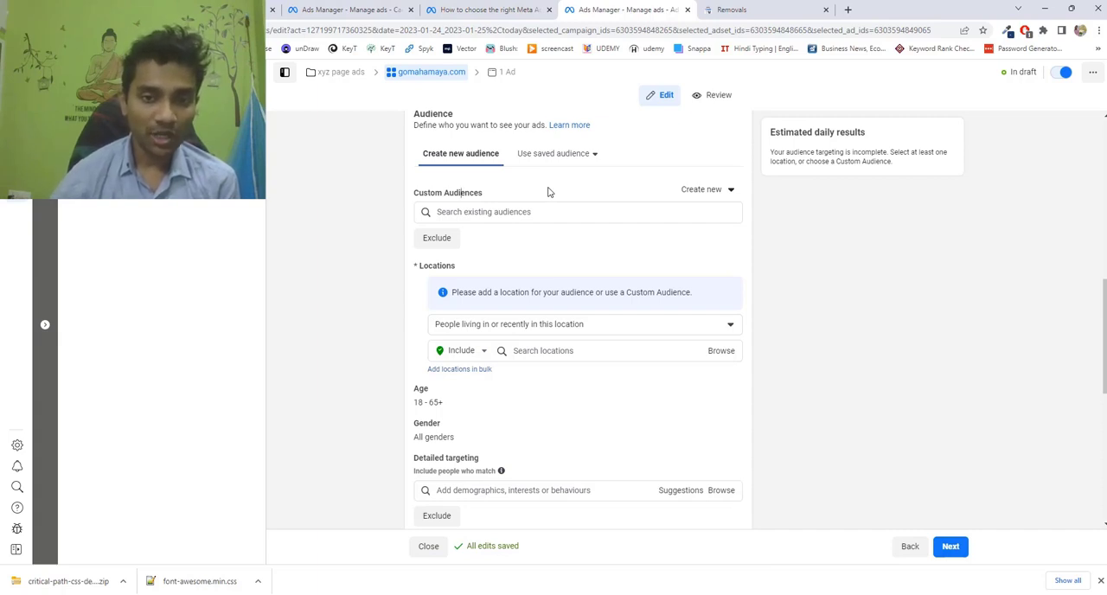
Set the ad set's location targeting to "People living in this location".
scroll(594, 360, "down", 1)
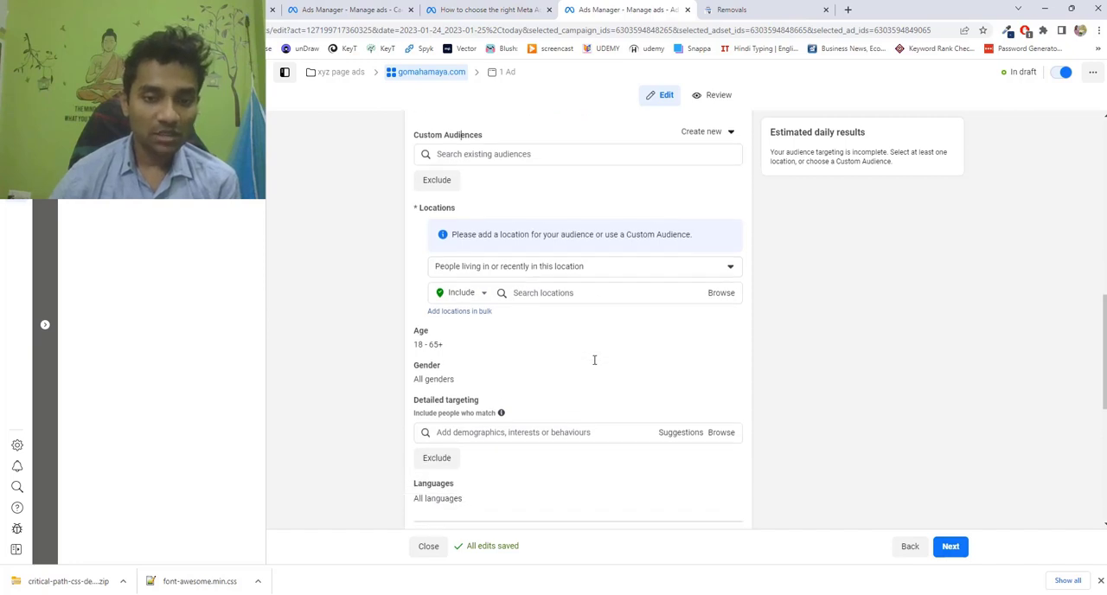
scroll(594, 360, "up", 1)
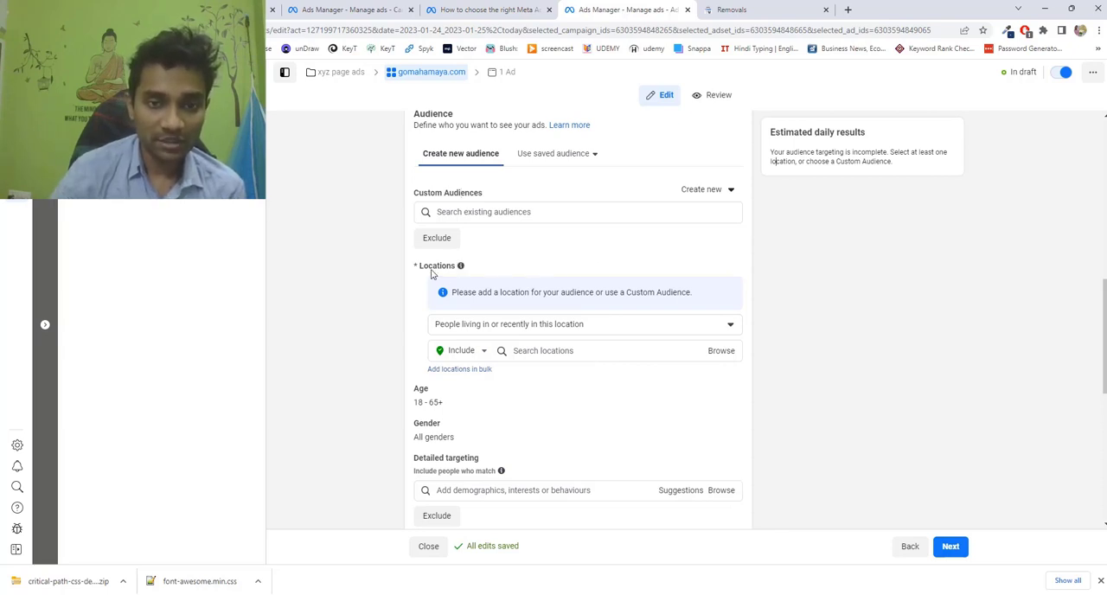
scroll(434, 273, "down", 1)
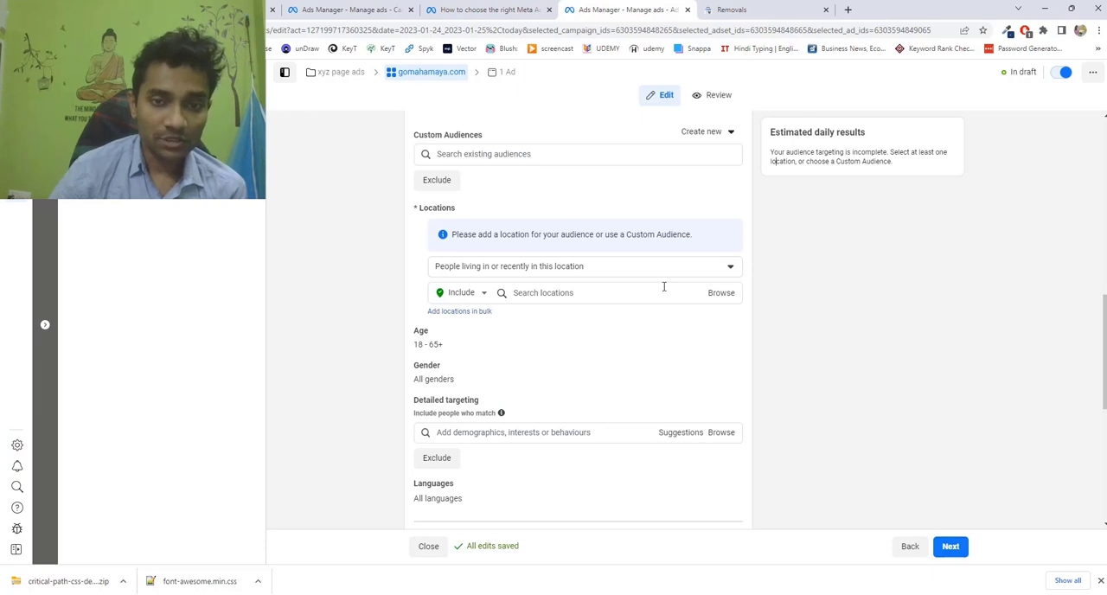
left_click(615, 274)
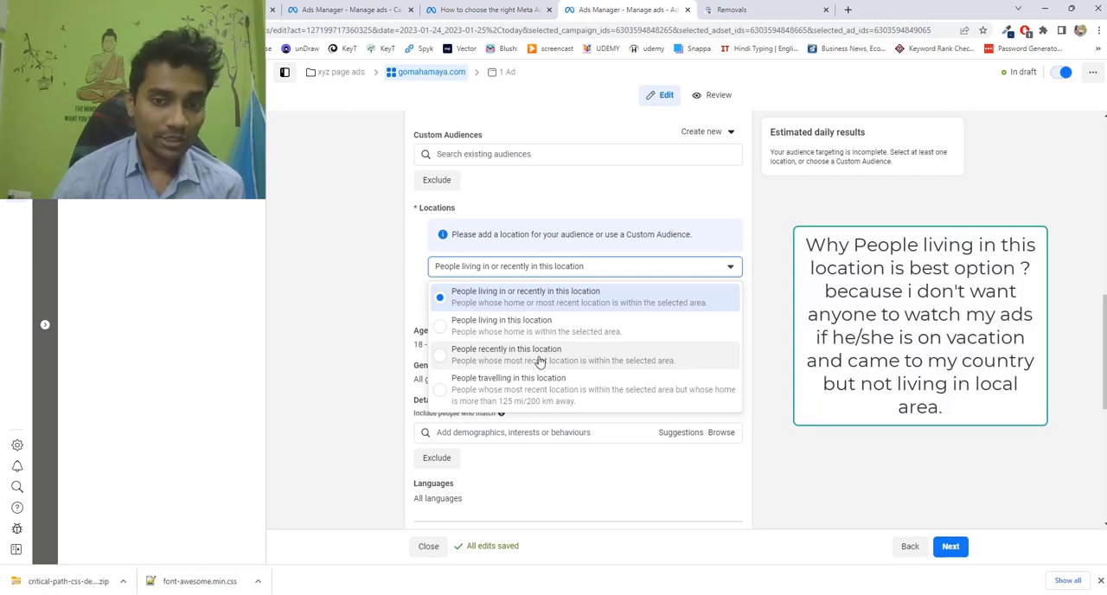
left_click(451, 330)
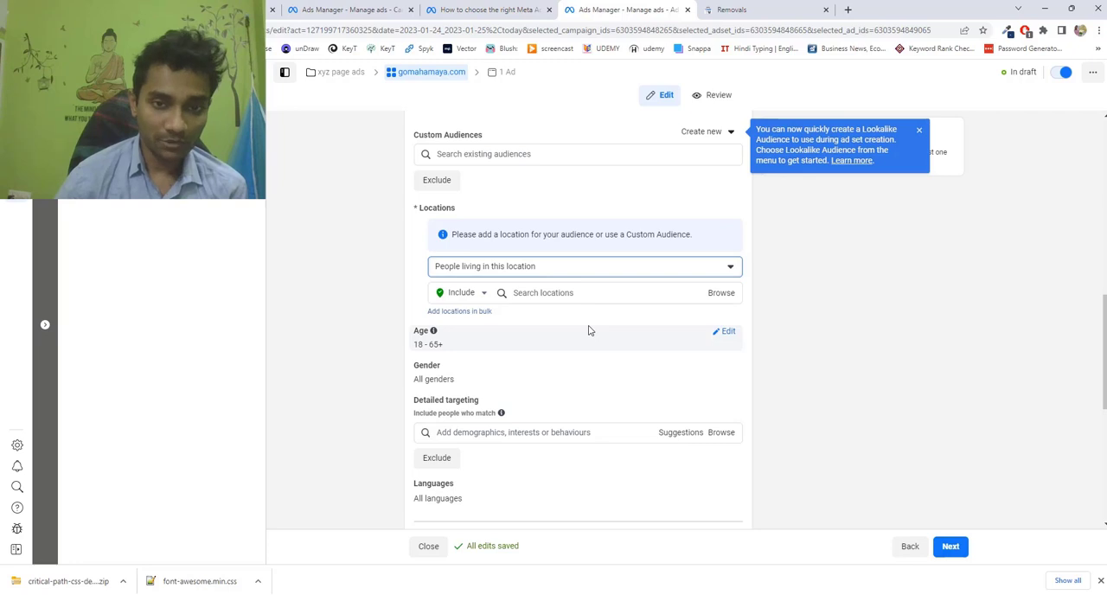
Include India and the suggested address in Dubai, United Arab Emirates, in the audience's locations.
left_click(553, 294)
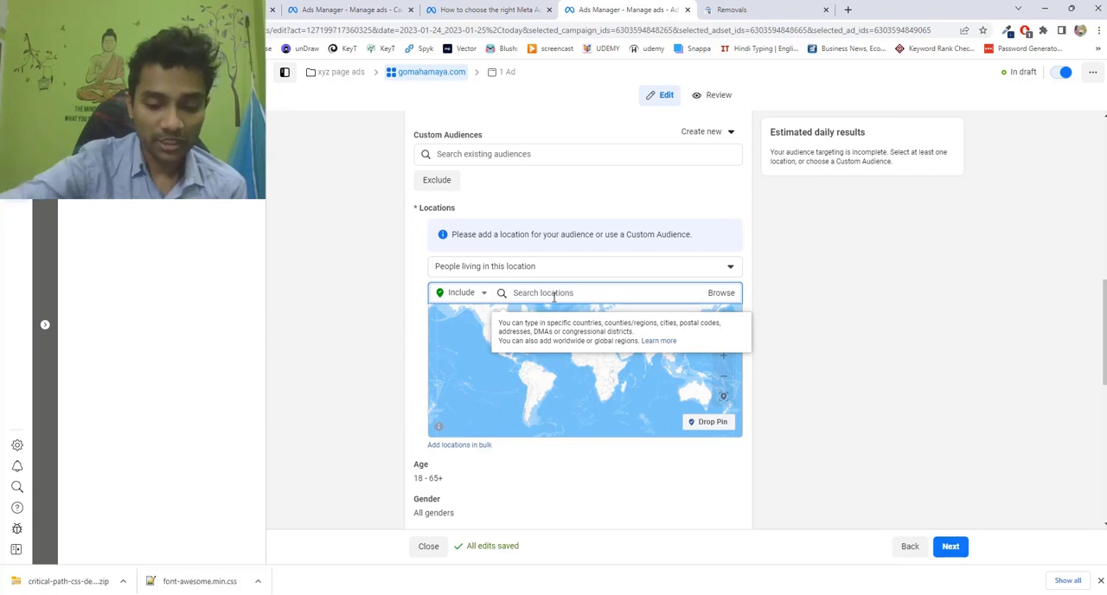
type("india")
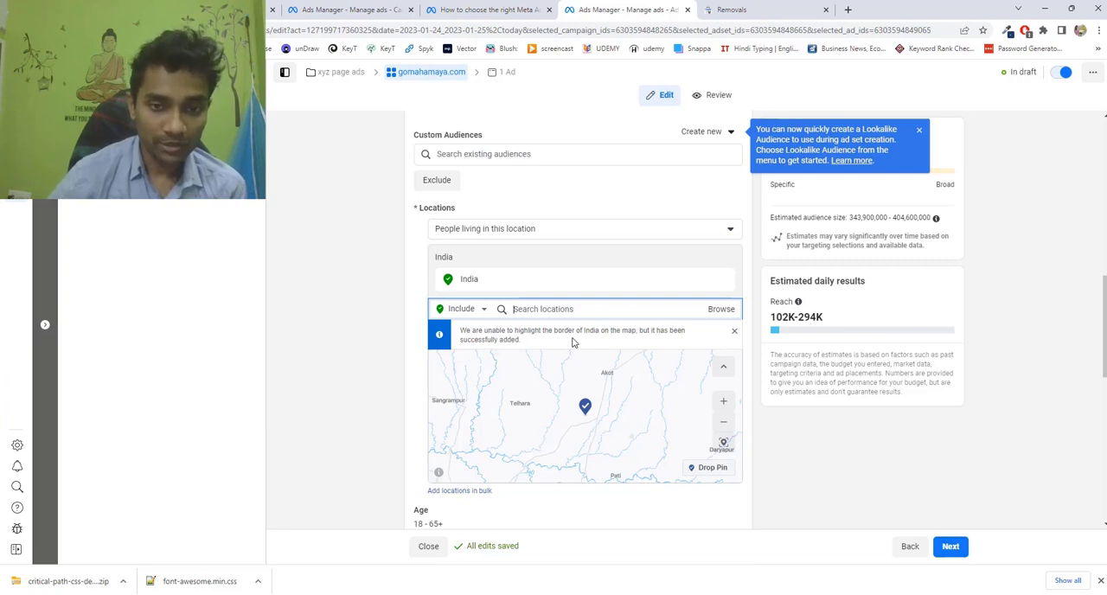
type("d")
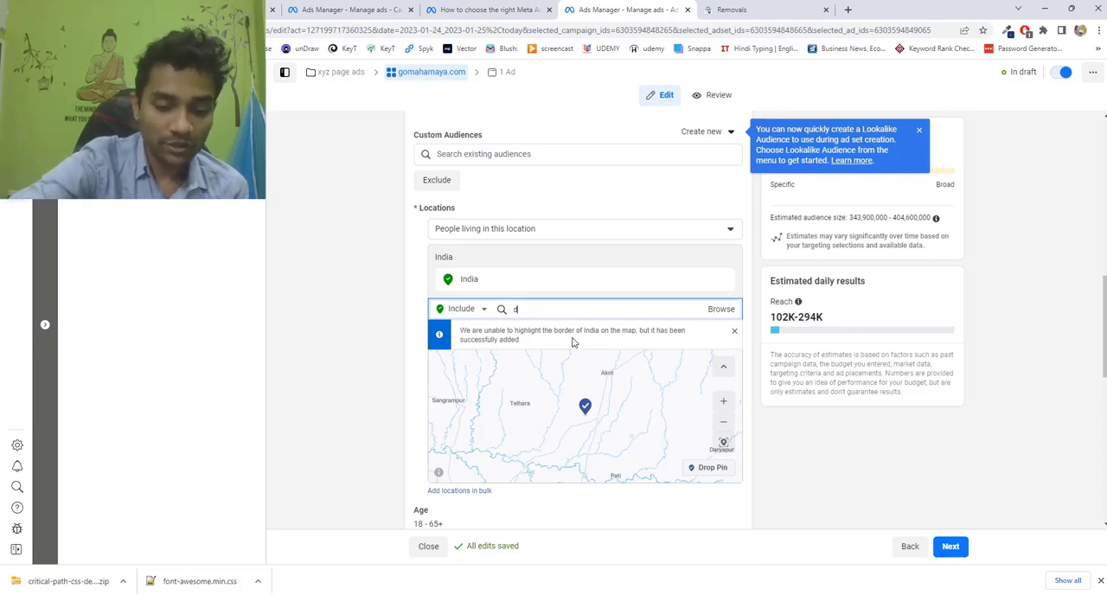
type("ubai")
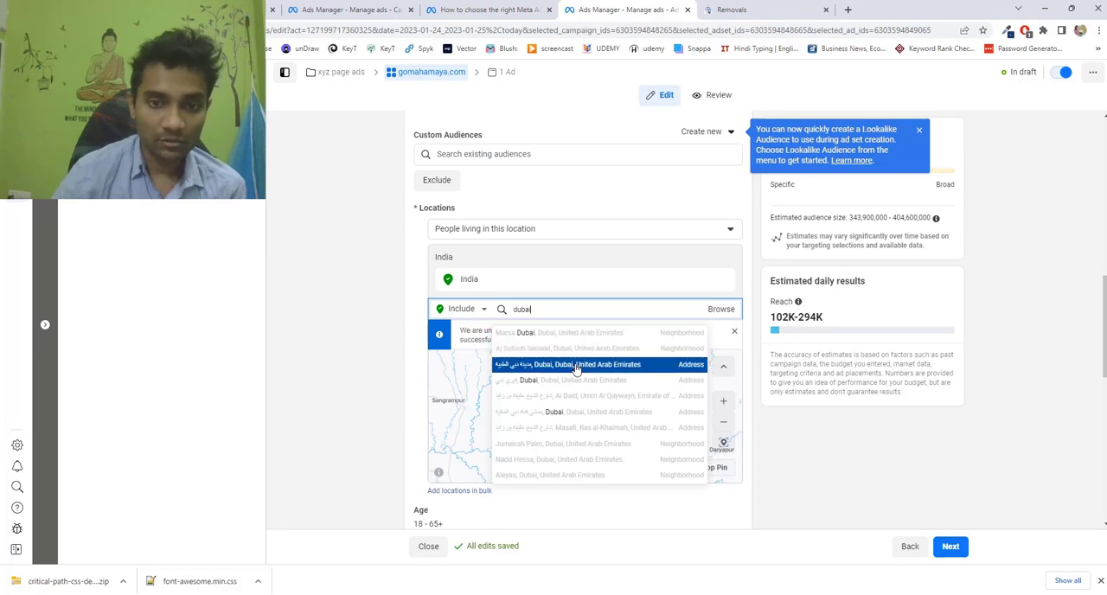
left_click(575, 365)
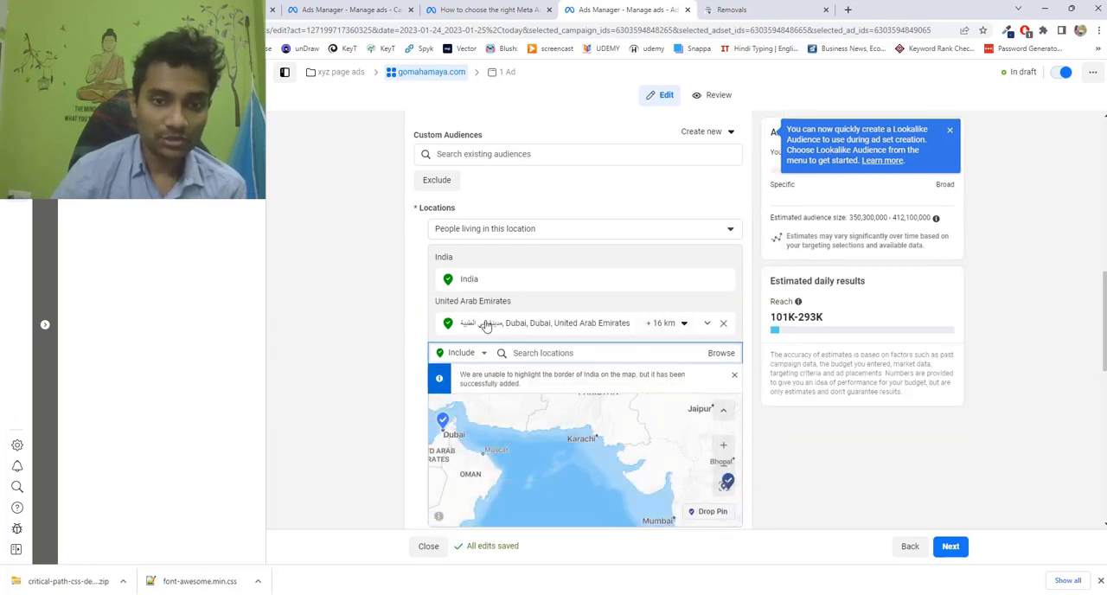
Set the Dubai location's radius to 35 km and check the covered area on the map.
left_click(683, 324)
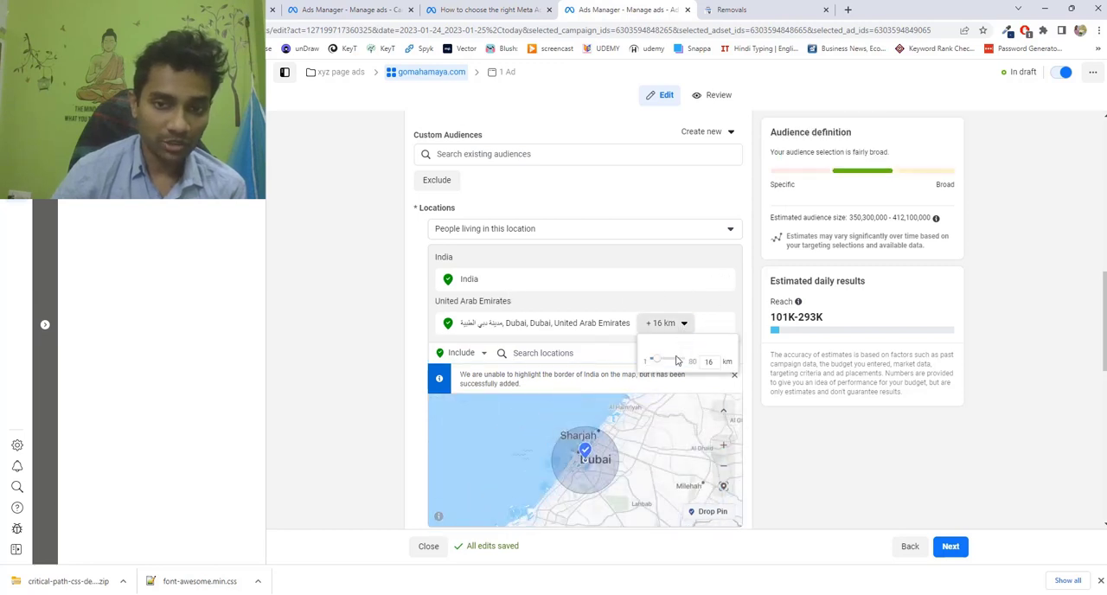
left_click(486, 326)
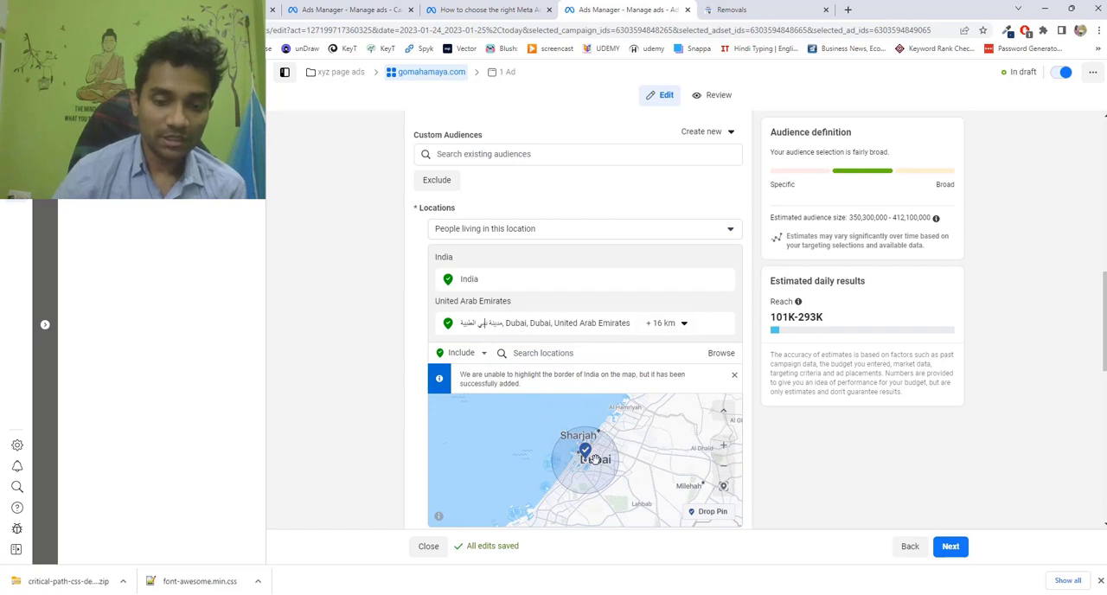
left_click_drag(595, 461, 599, 462)
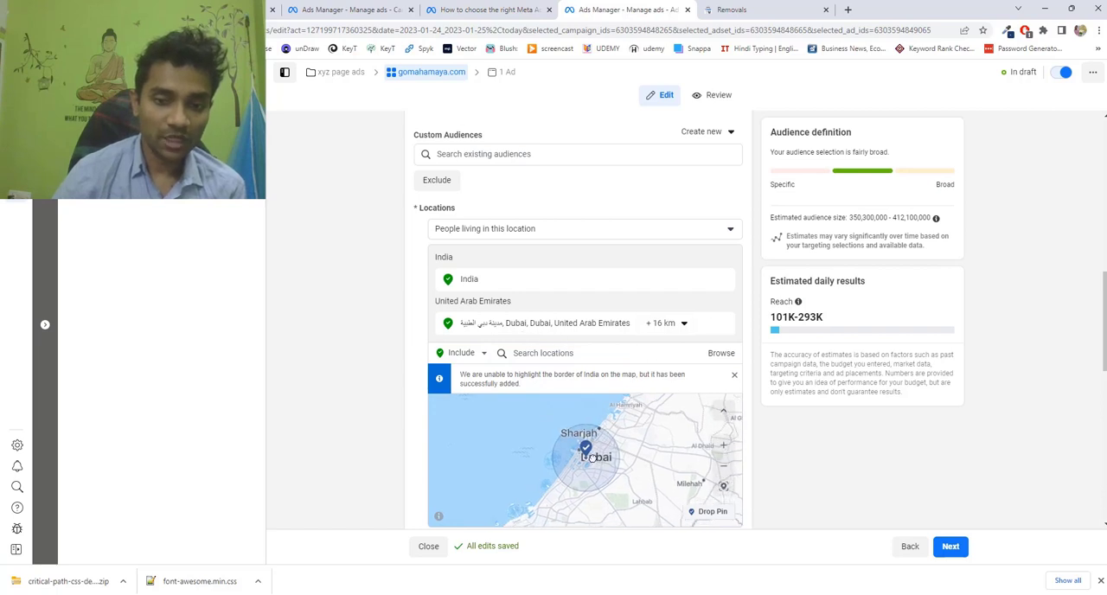
left_click(666, 324)
left_click_drag(662, 365, 673, 364)
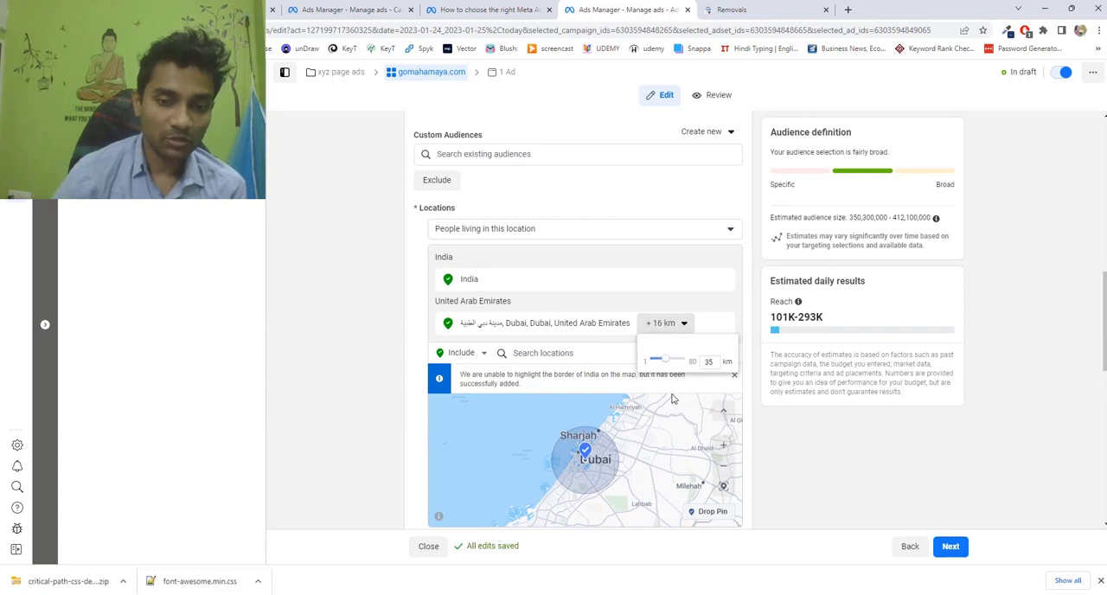
left_click(673, 399)
left_click(663, 324)
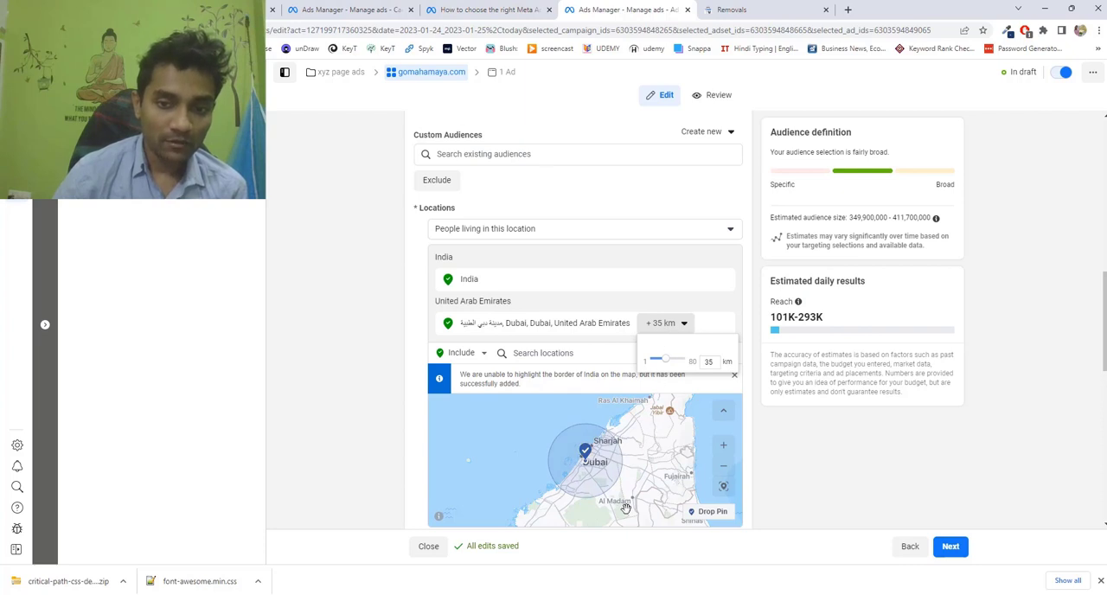
left_click_drag(649, 441, 644, 465)
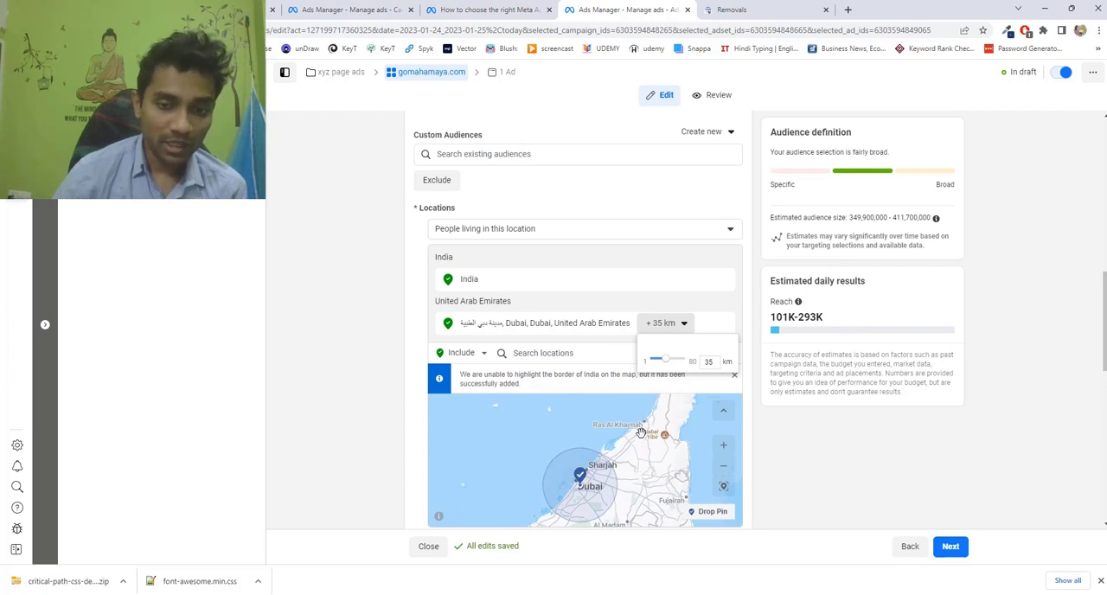
left_click_drag(629, 418, 631, 396)
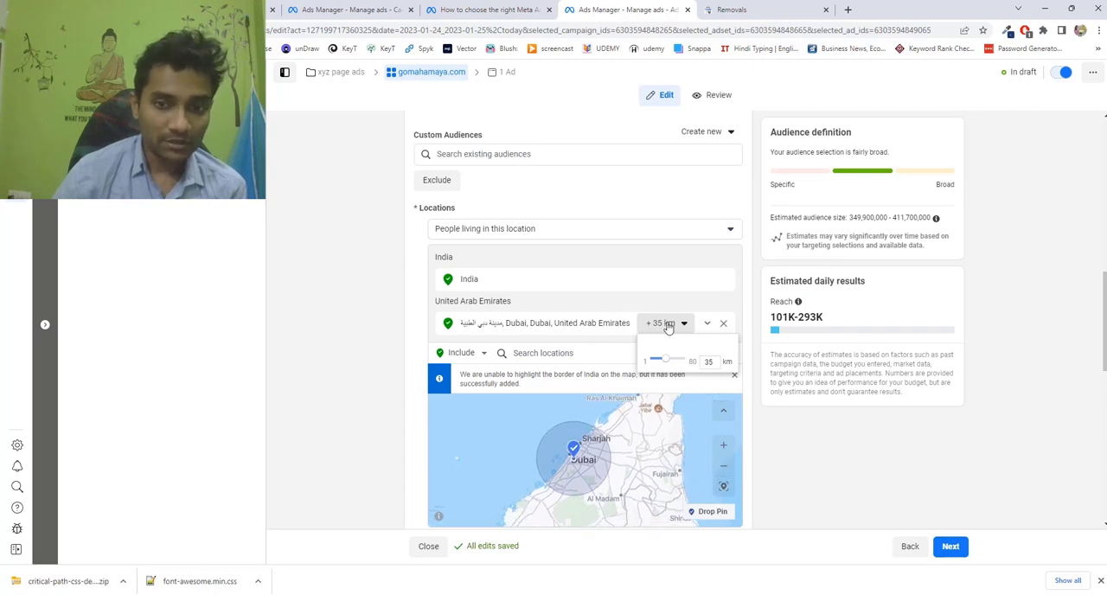
left_click(789, 449)
Exclude the city of Mumbai, Maharashtra, India, from the audience's locations.
scroll(788, 447, "down", 1)
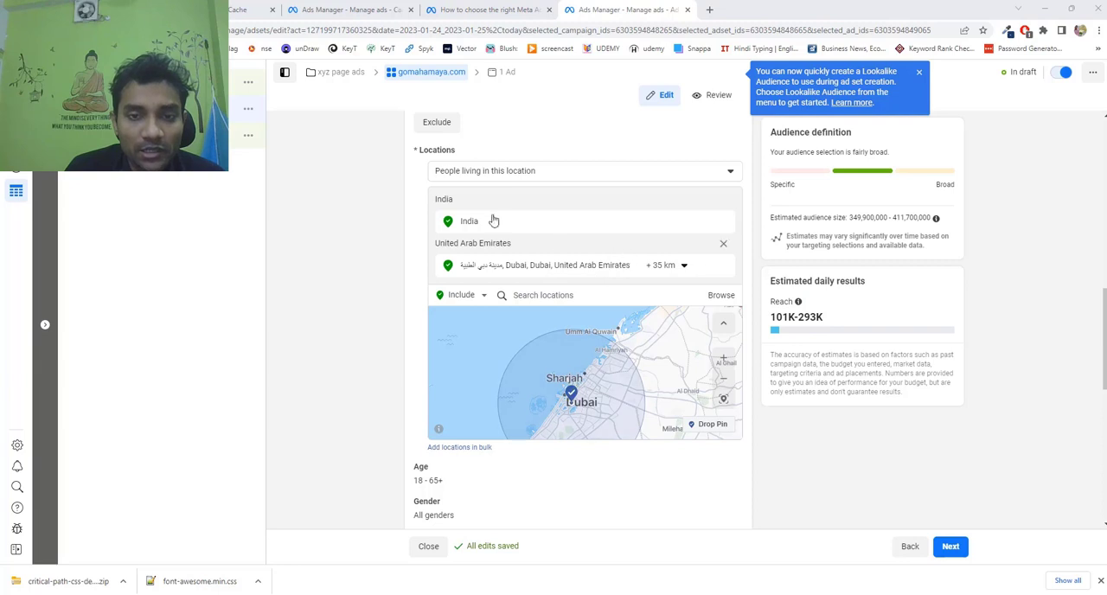
left_click(524, 295)
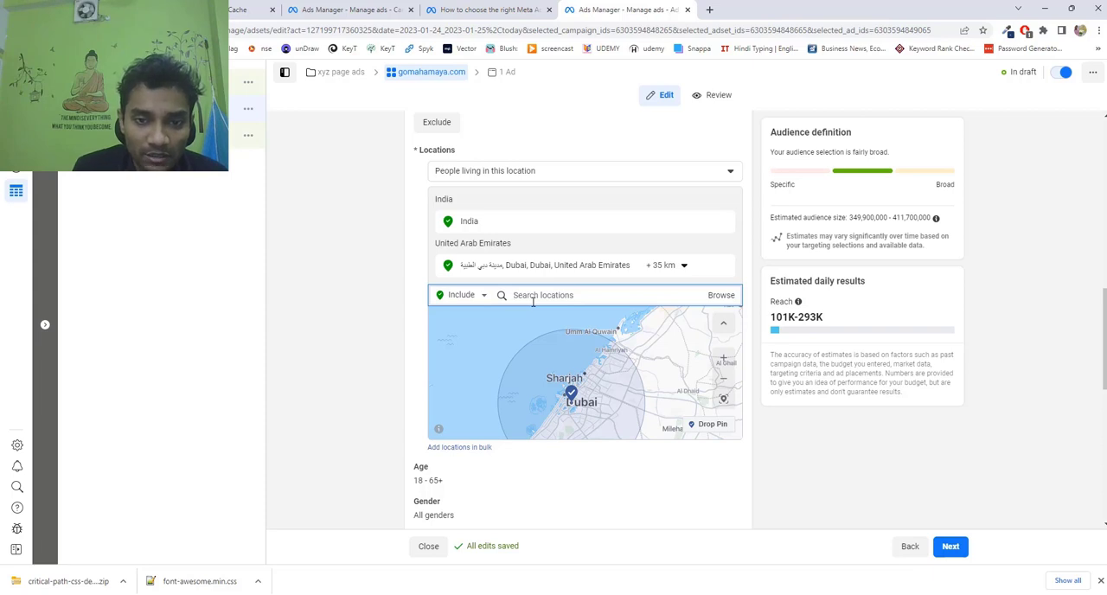
left_click(477, 297)
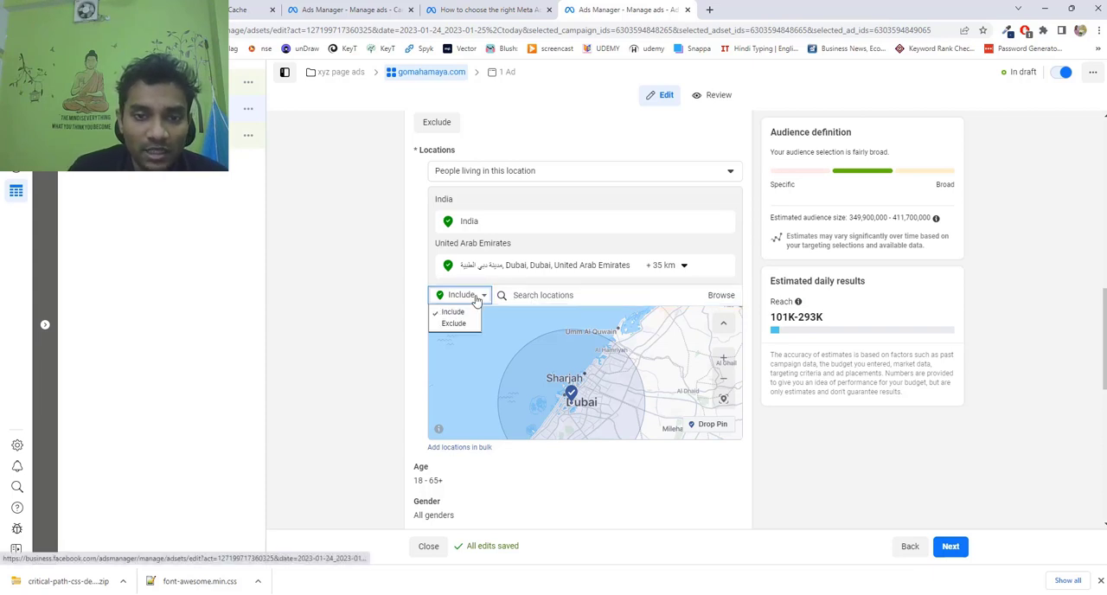
left_click(454, 323)
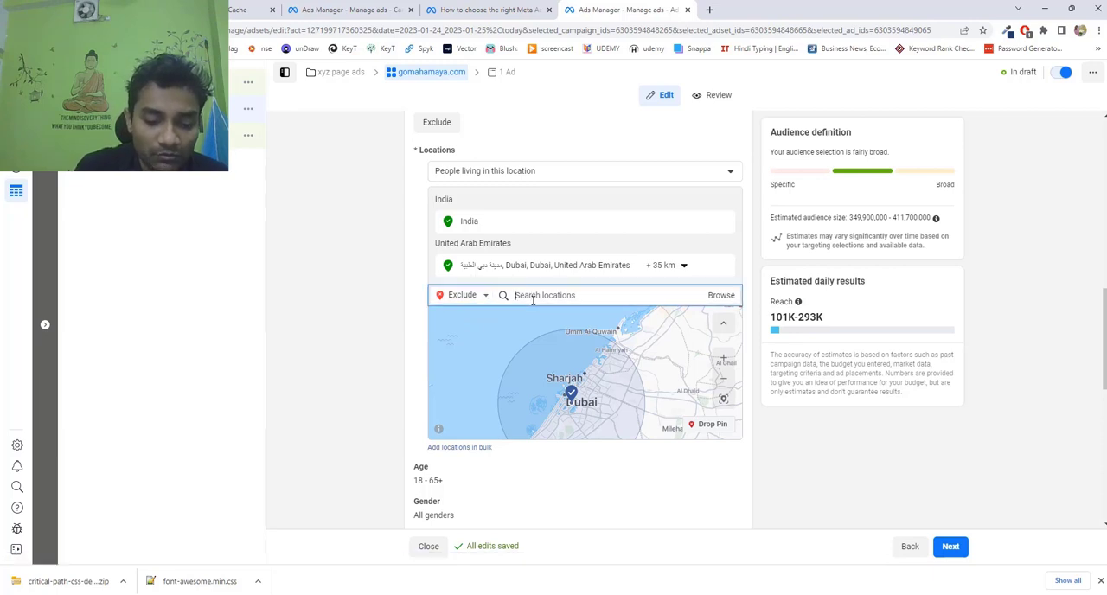
type("mumbai")
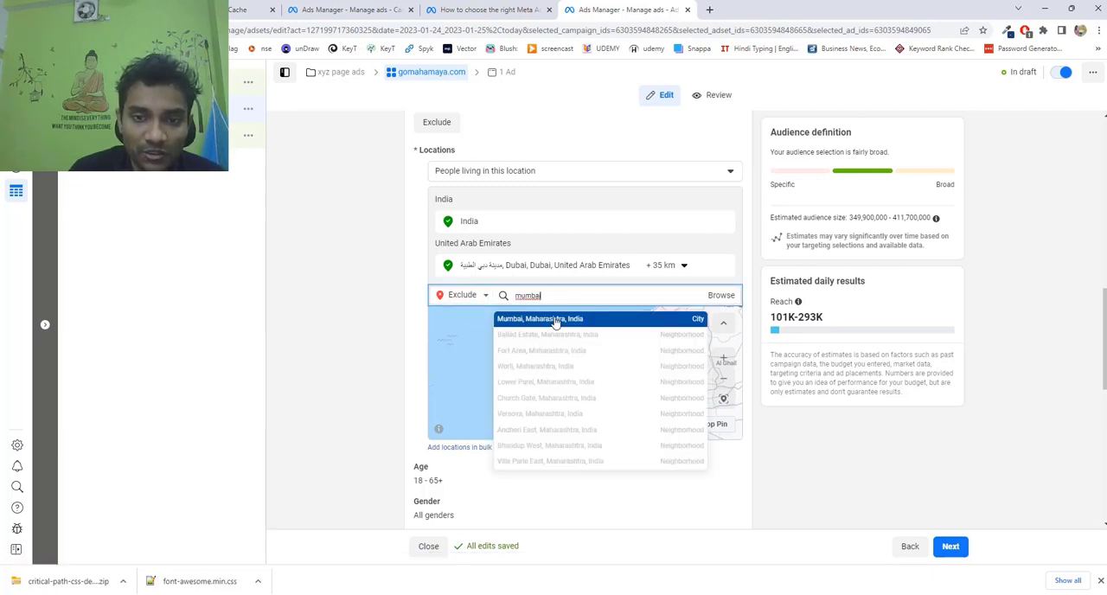
left_click(555, 320)
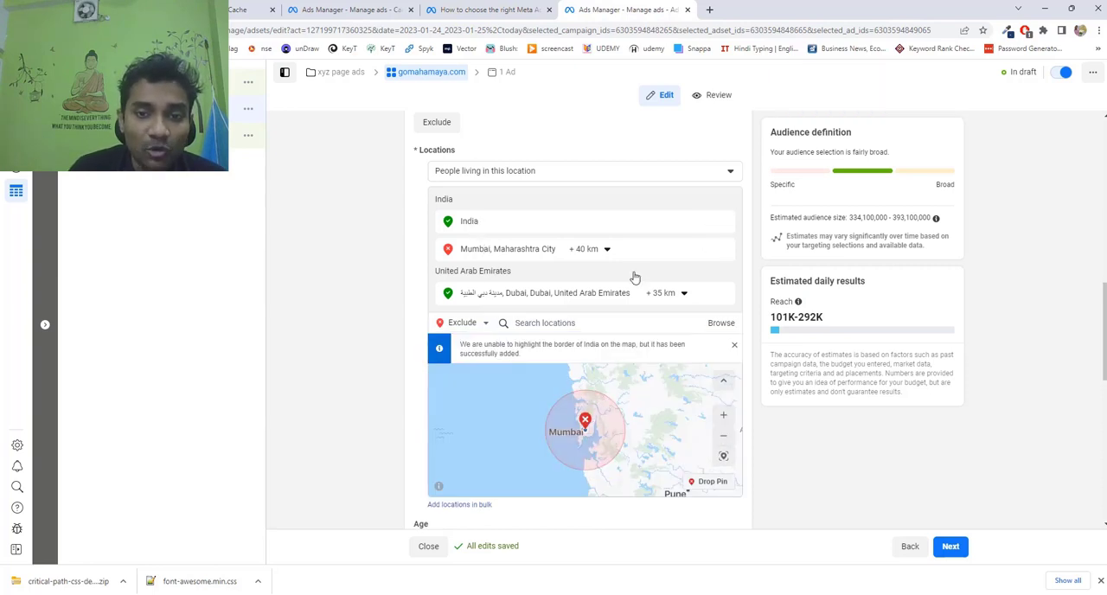
Set the radius of the excluded Mumbai location to 28 km.
left_click(604, 249)
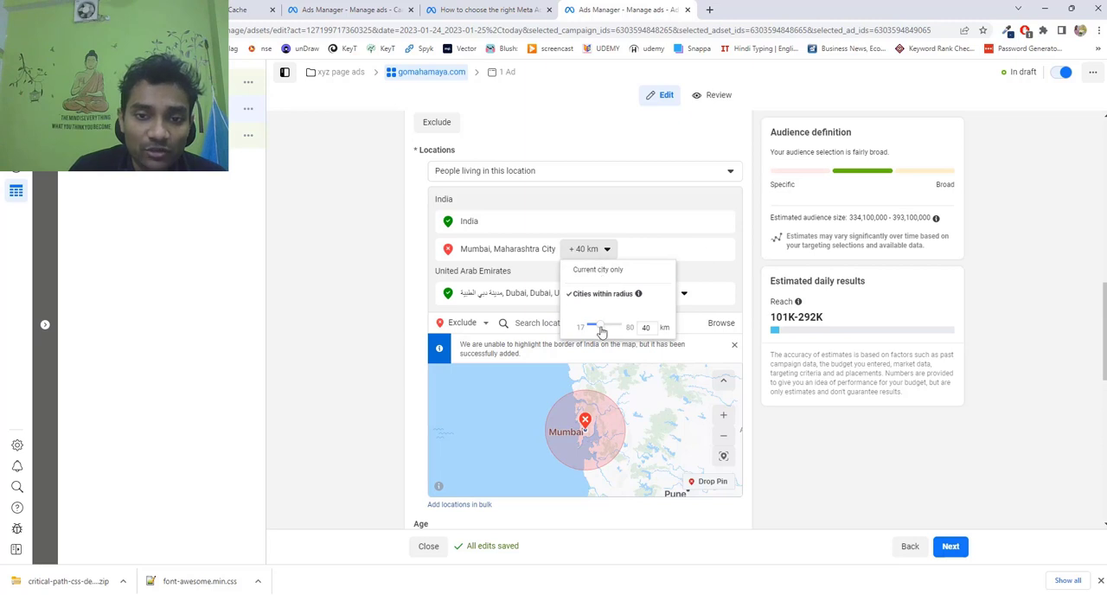
left_click_drag(601, 328, 595, 328)
left_click(513, 353)
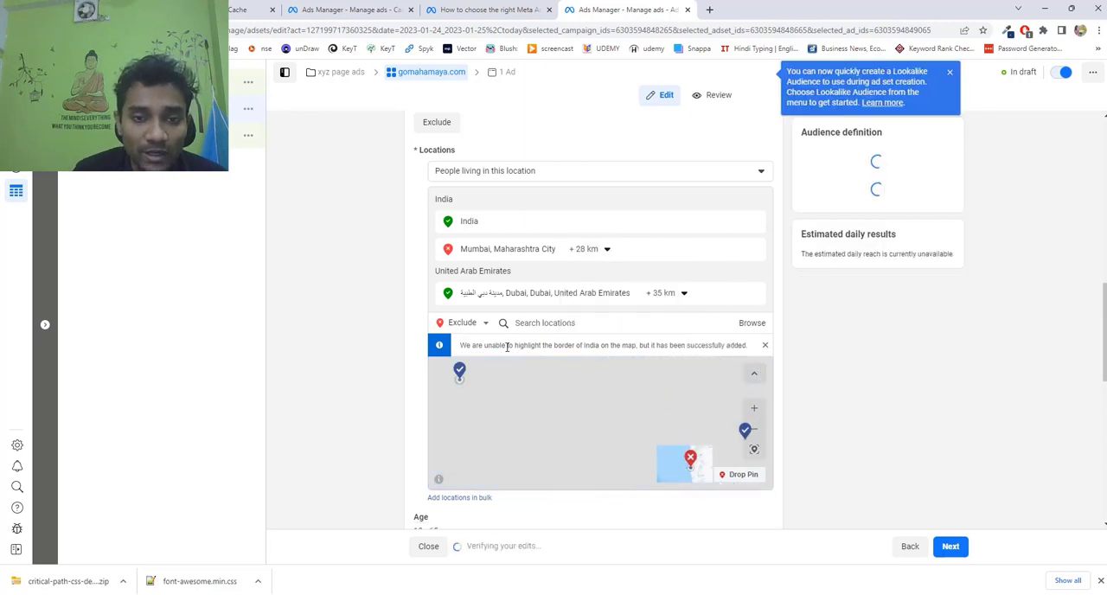
Check the Mumbai radius settings and the Dubai location's exclude option, closing both without making a change.
left_click(596, 249)
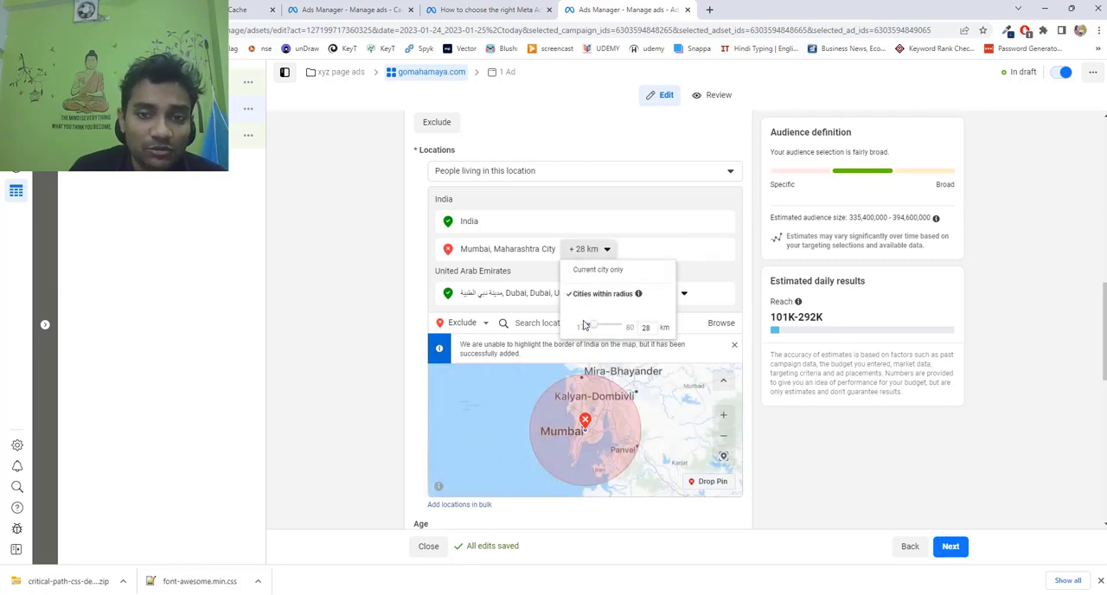
left_click(368, 297)
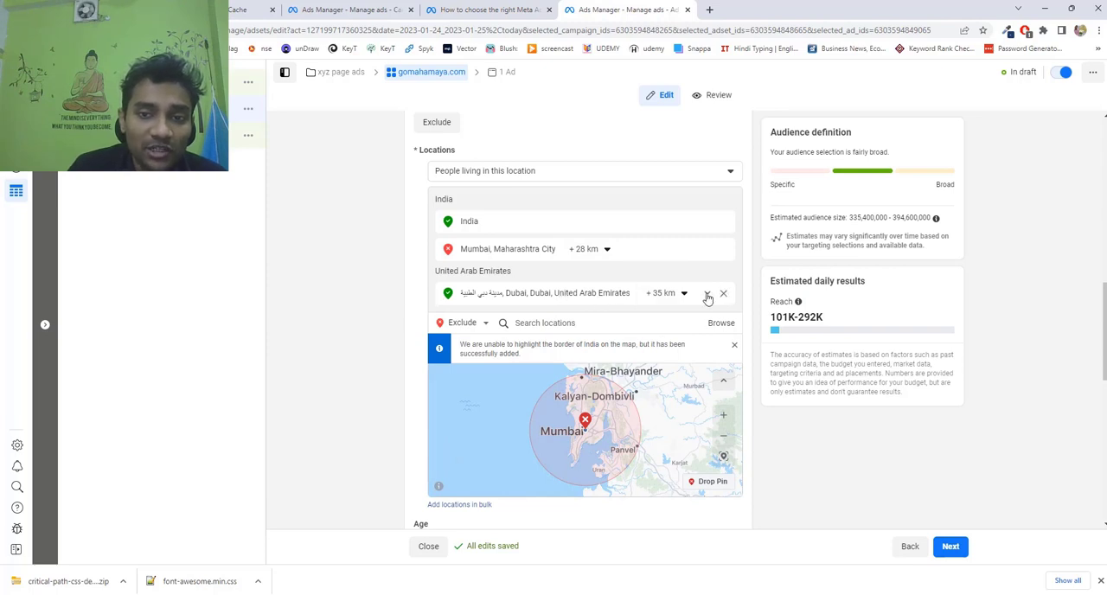
left_click(706, 295)
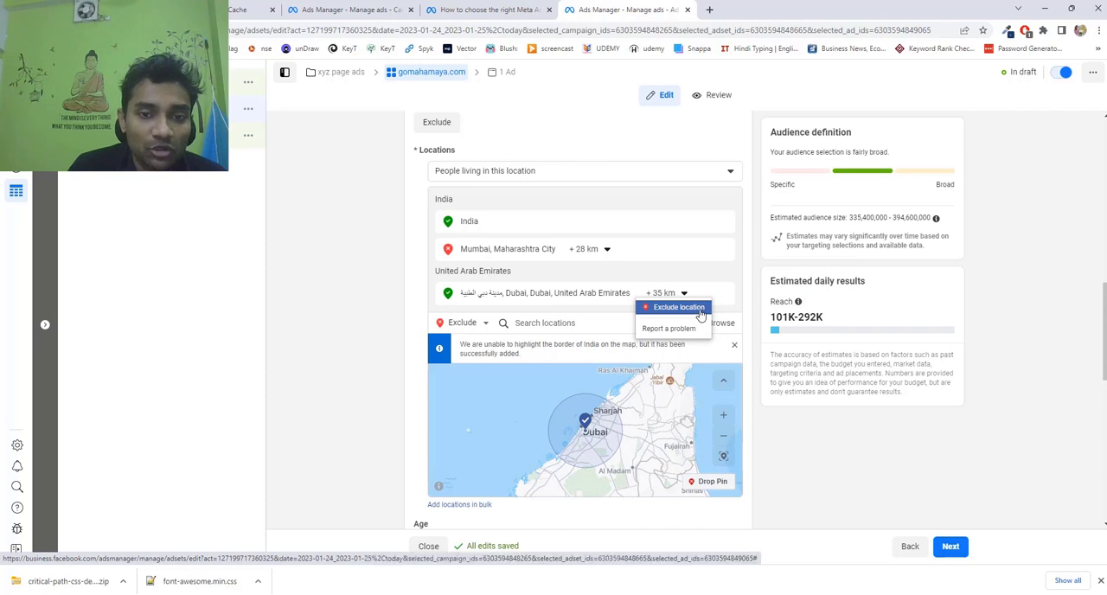
left_click(441, 297)
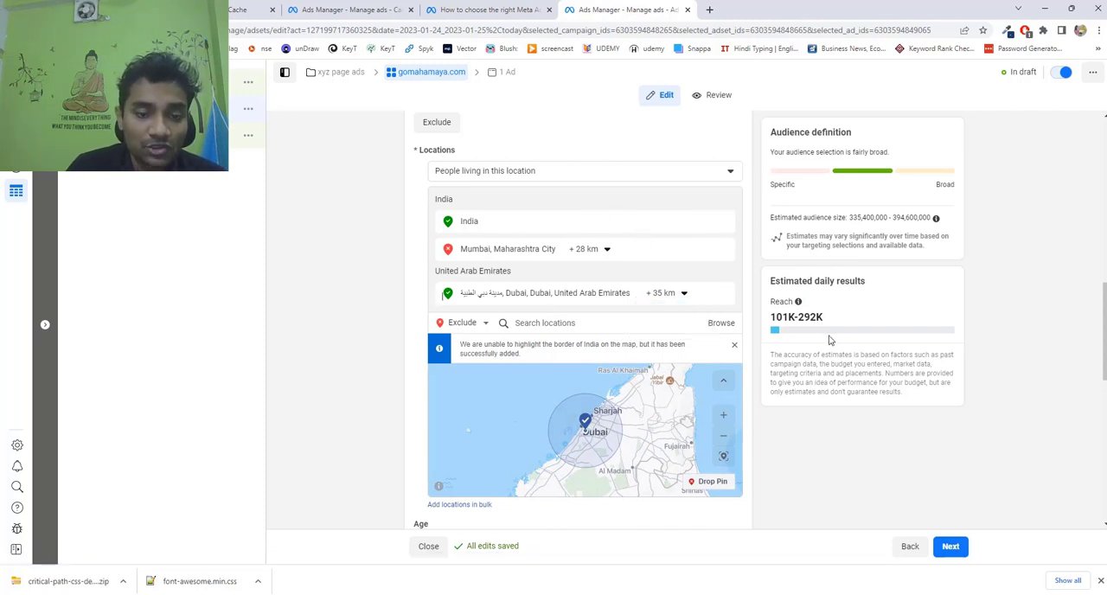
Set the audience's age range to a minimum of 20 and a maximum of 55.
scroll(828, 340, "down", 3)
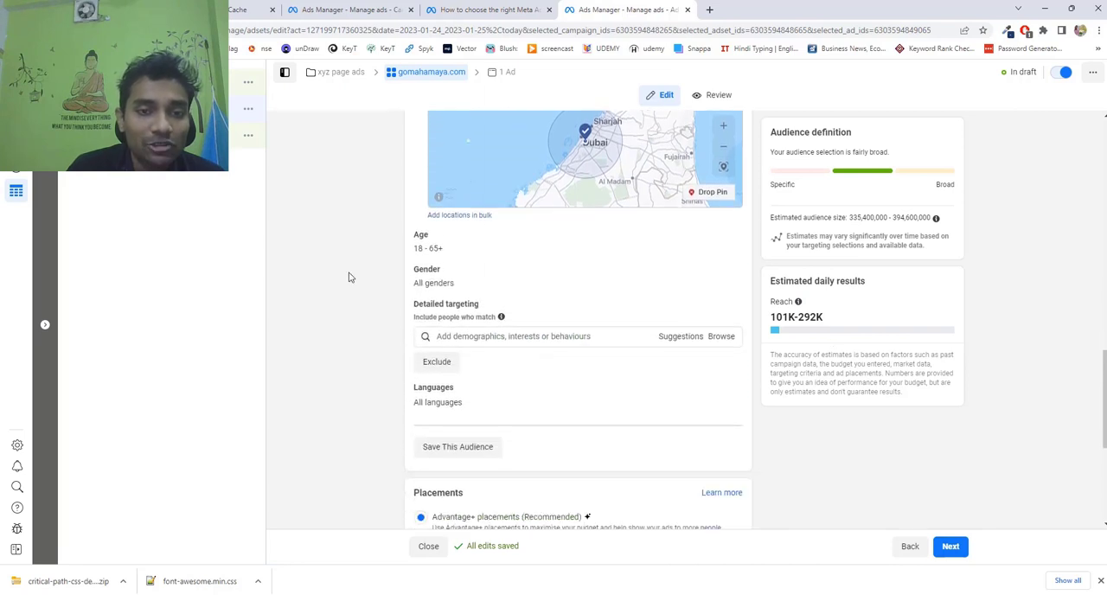
left_click(723, 234)
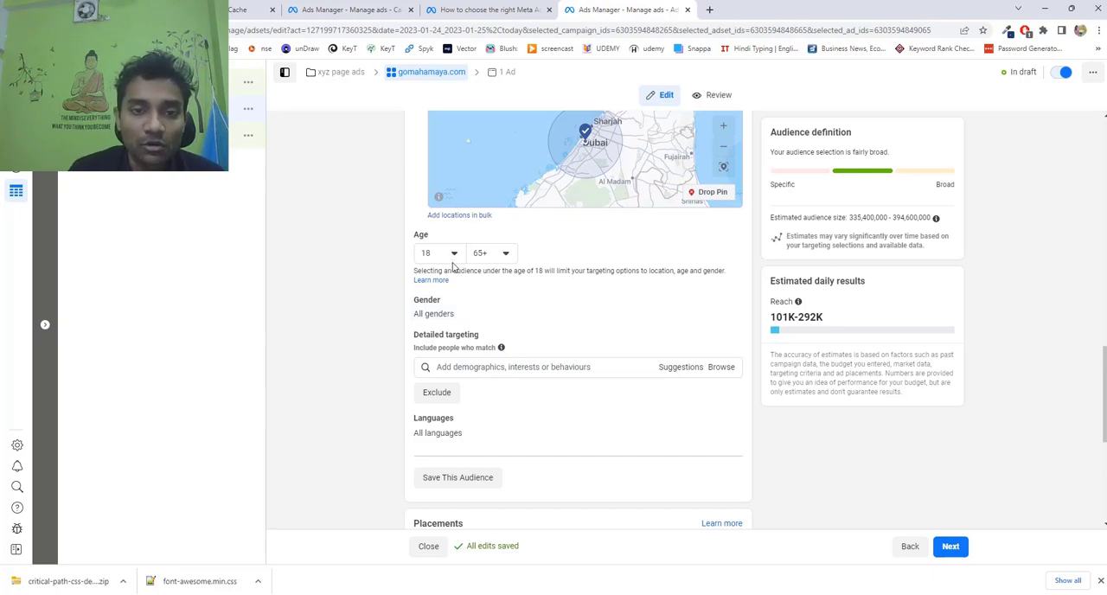
left_click(451, 256)
scroll(445, 371, "down", 1)
left_click(446, 359)
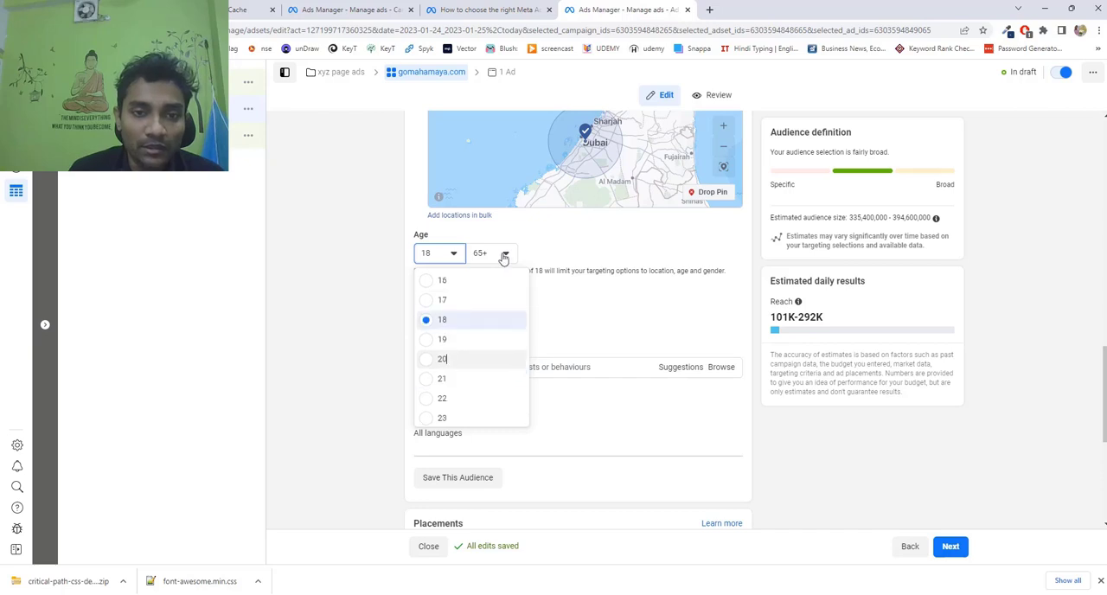
left_click(505, 257)
left_click(505, 255)
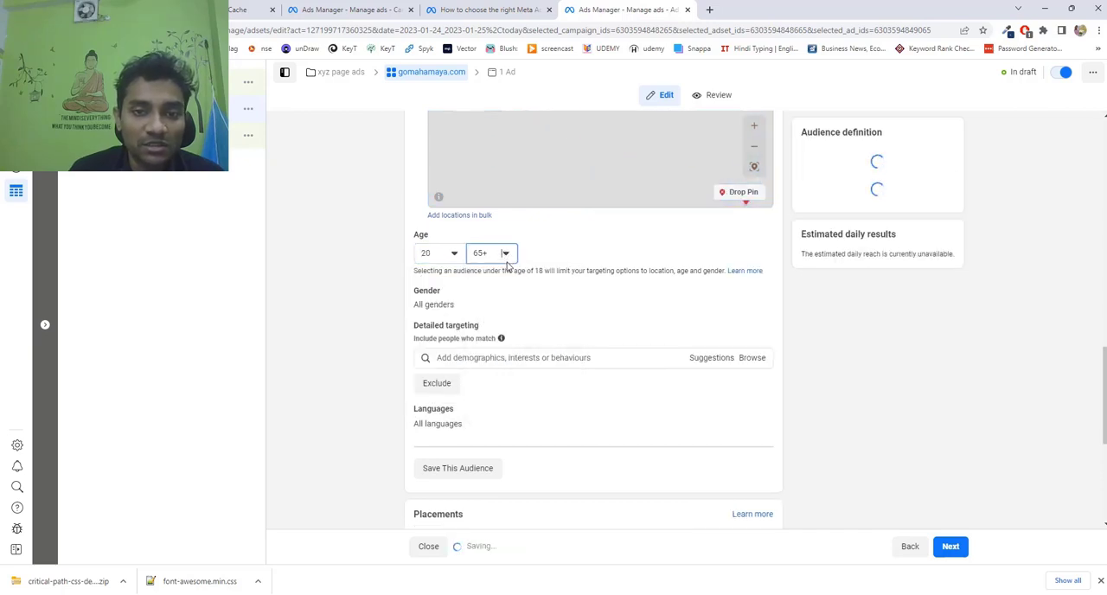
left_click(506, 254)
scroll(517, 363, "up", 3)
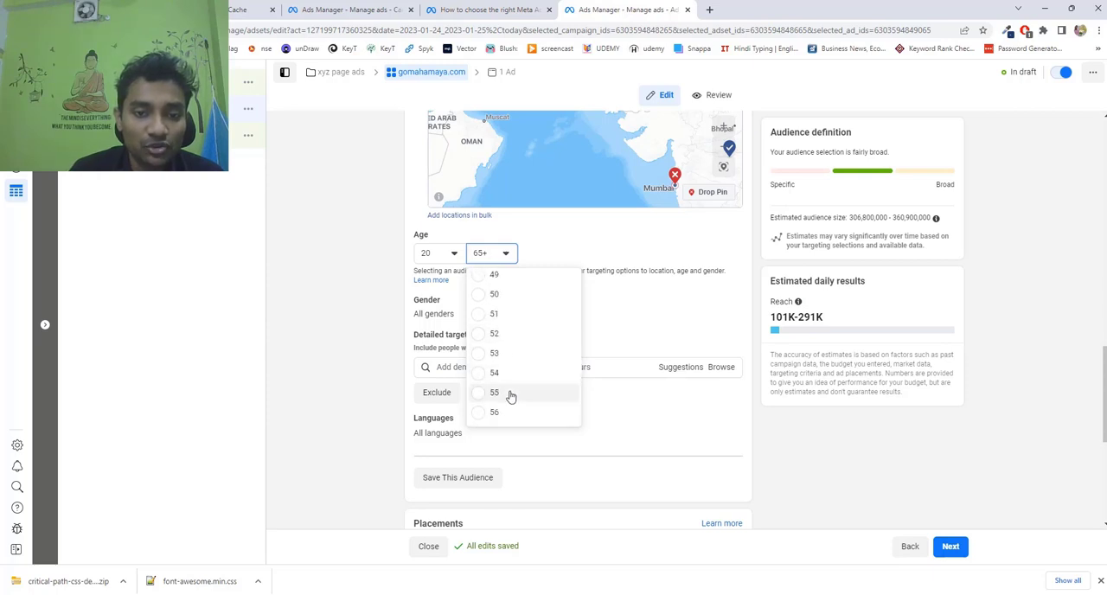
left_click(494, 392)
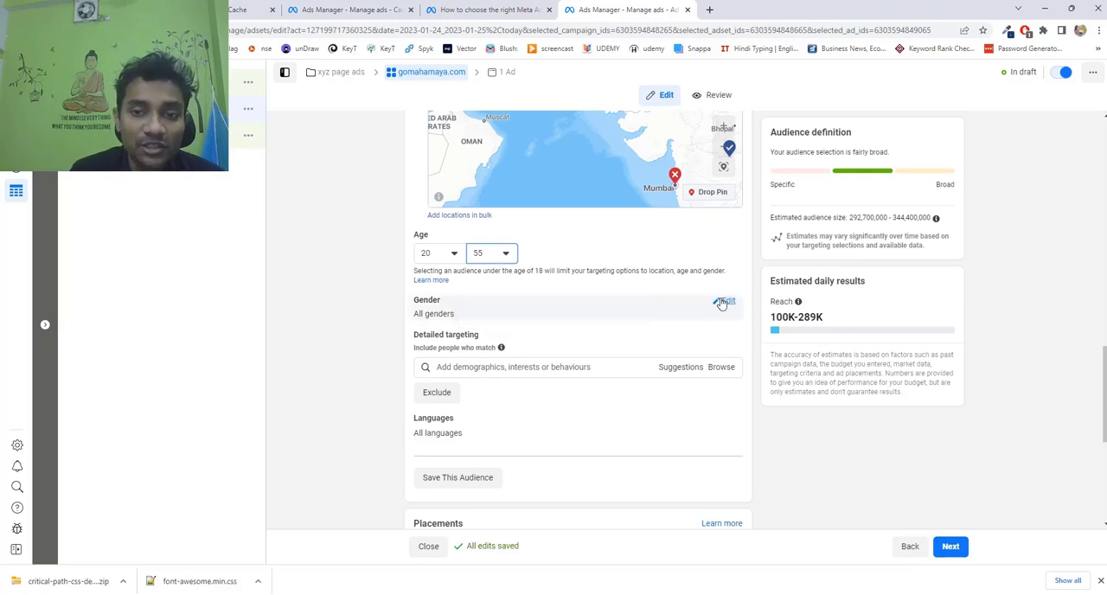
Open the audience's gender options, leaving all genders selected, and add the Web hosting interest to the detailed targeting.
left_click(723, 303)
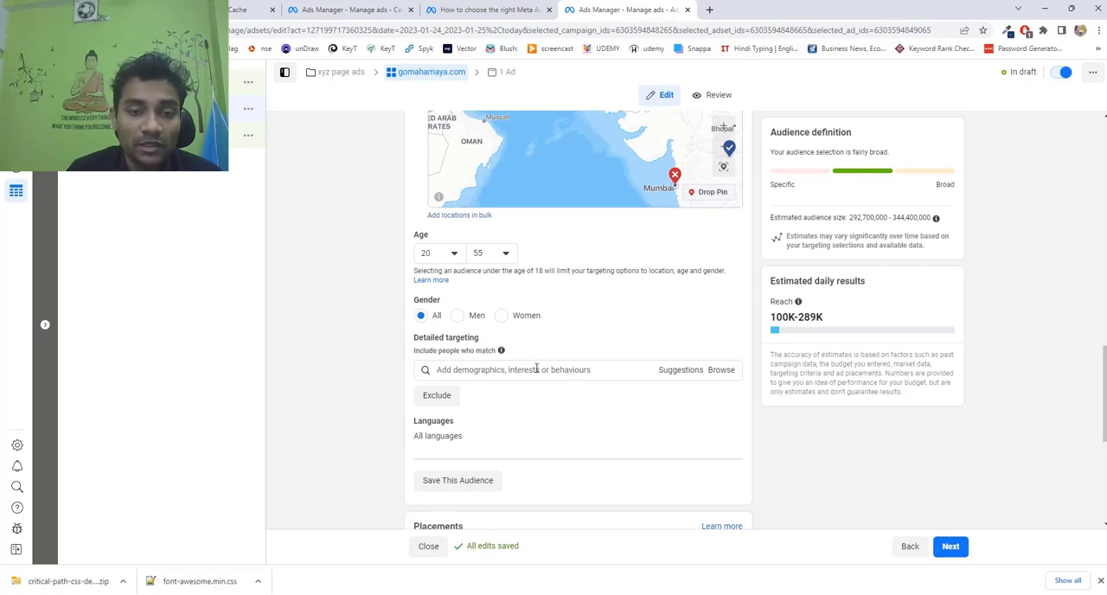
left_click(536, 369)
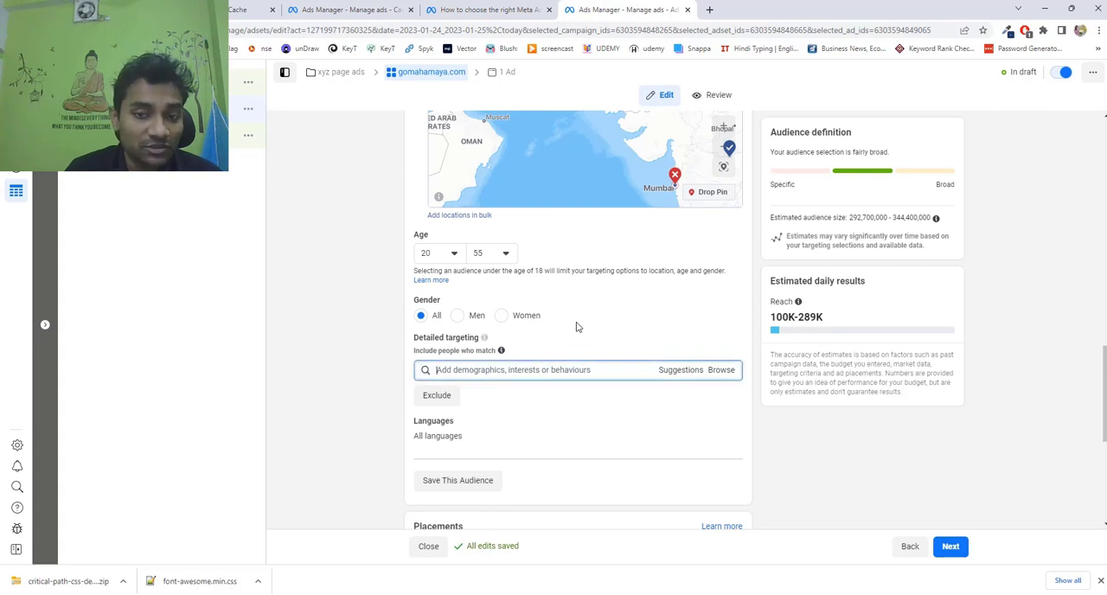
scroll(576, 323, "down", 1)
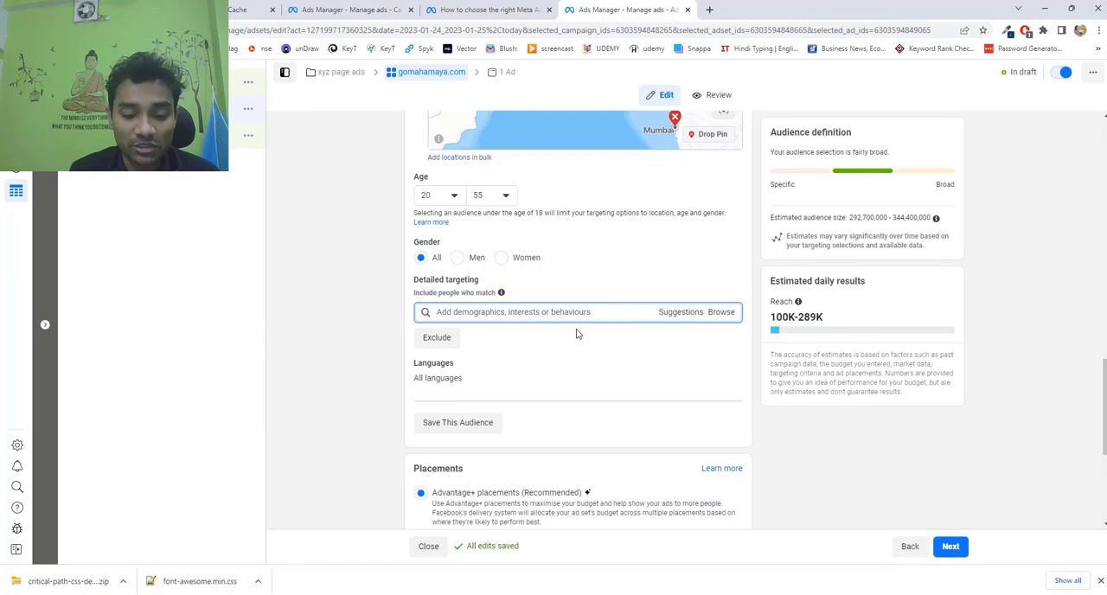
type("hosting")
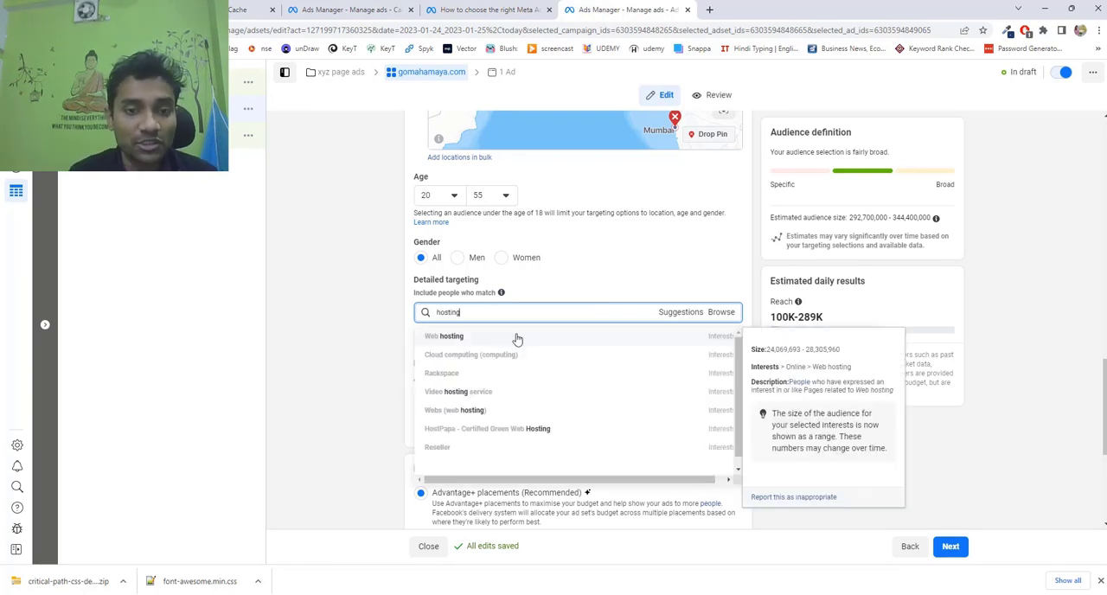
left_click(516, 337)
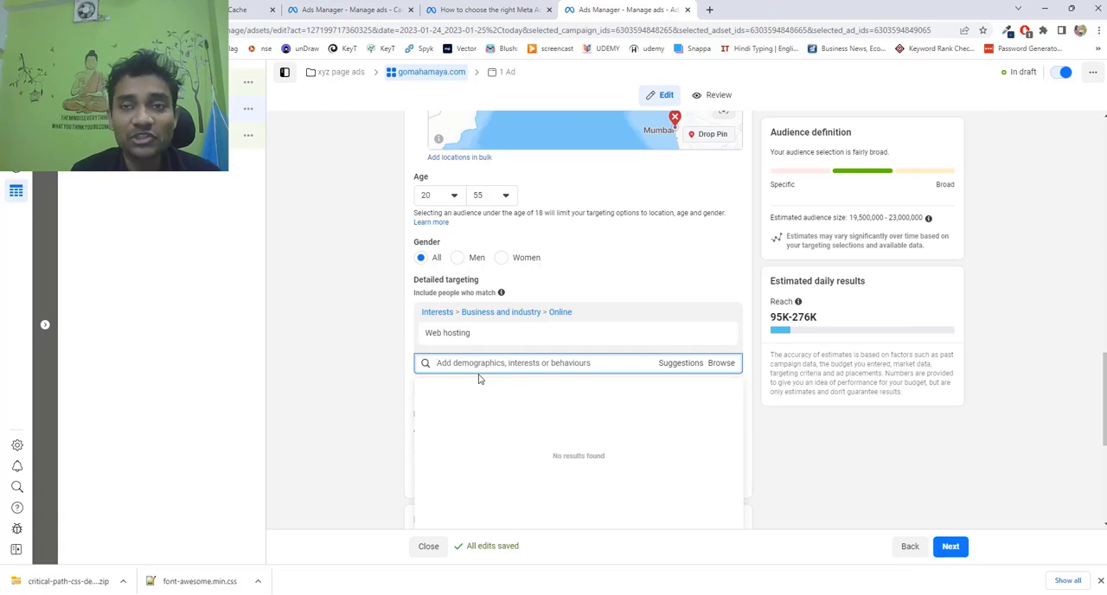
Add the Bluehost and GoDaddy interests to the audience's detailed targeting.
type("blu")
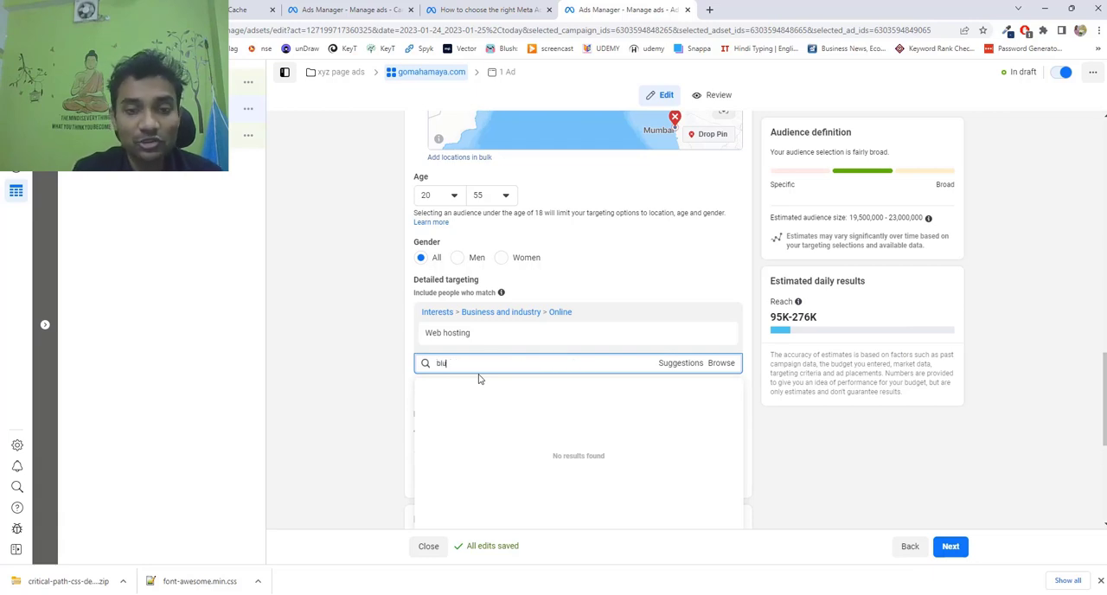
type("ehost")
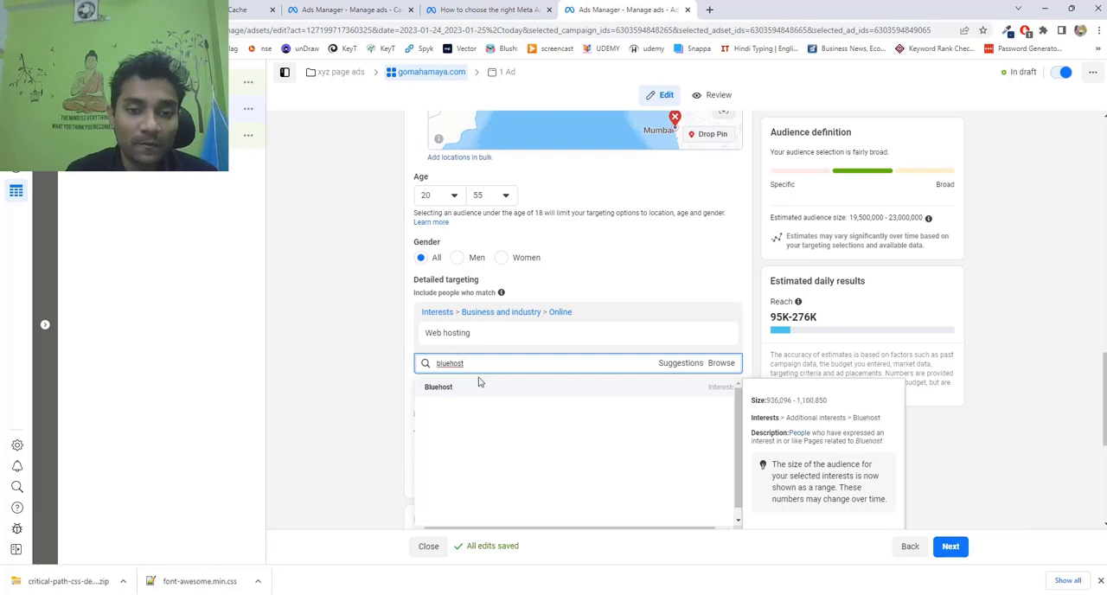
left_click(483, 390)
type("godaddy")
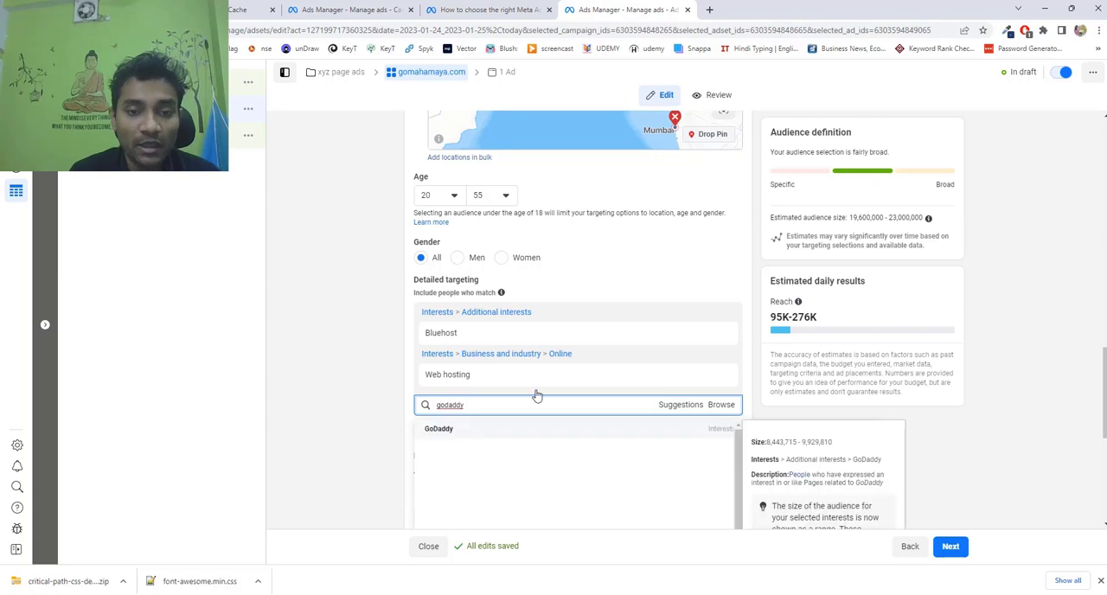
left_click(501, 424)
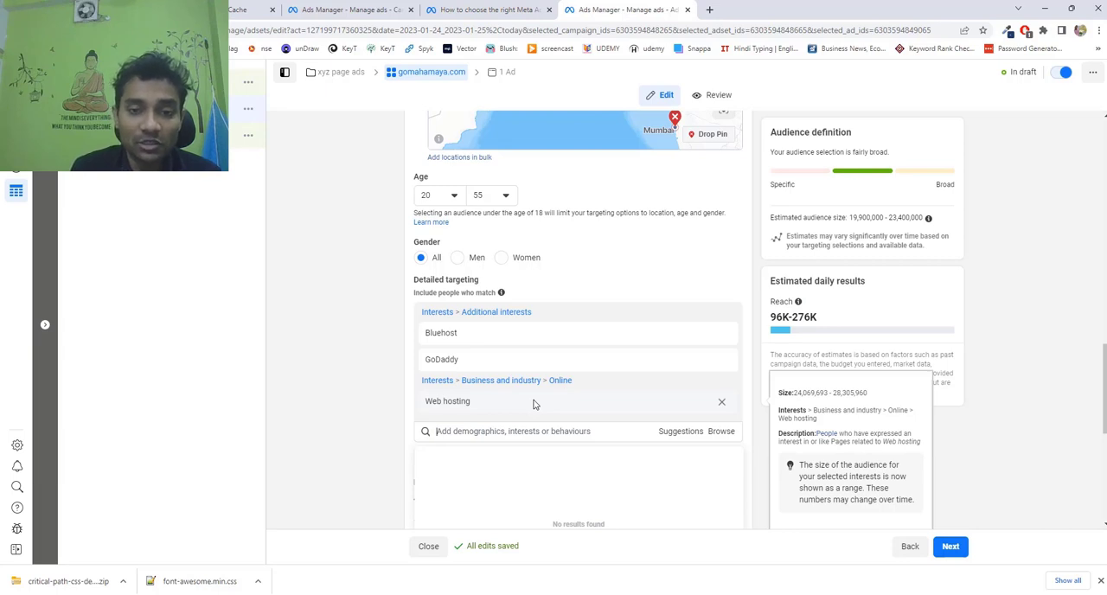
Add the Neil Patel interest to the detailed targeting and open the criteria for excluding people.
type("r")
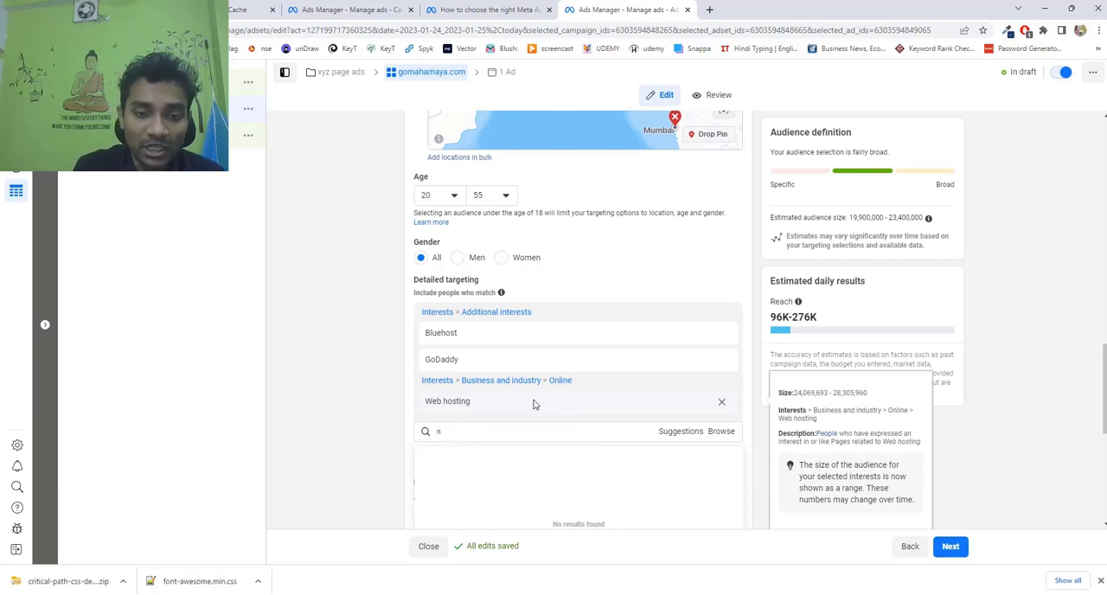
type("e")
left_click(551, 458)
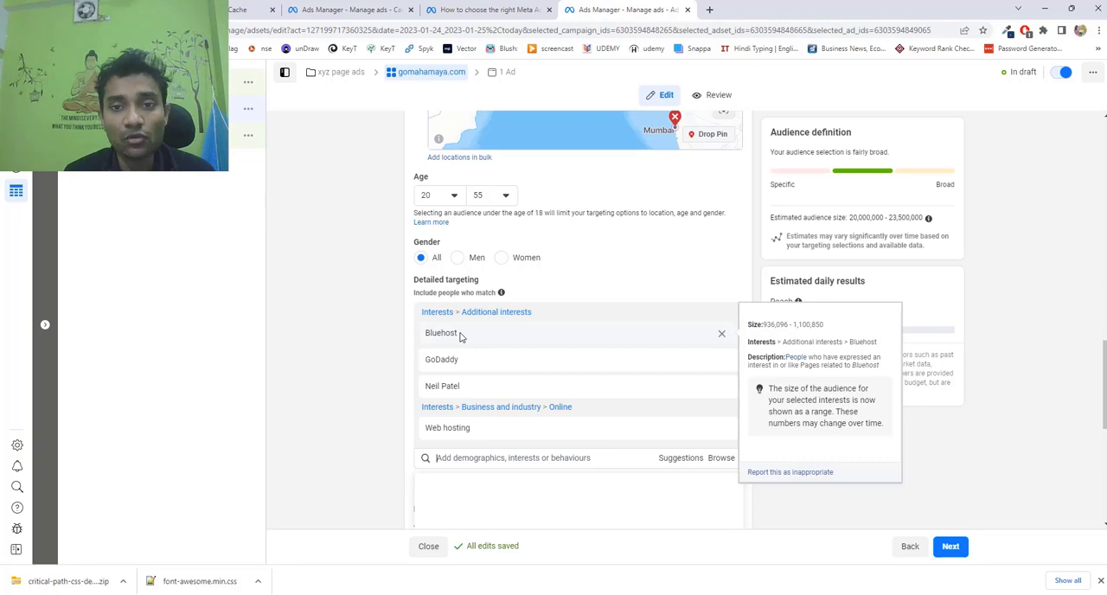
scroll(461, 336, "down", 1)
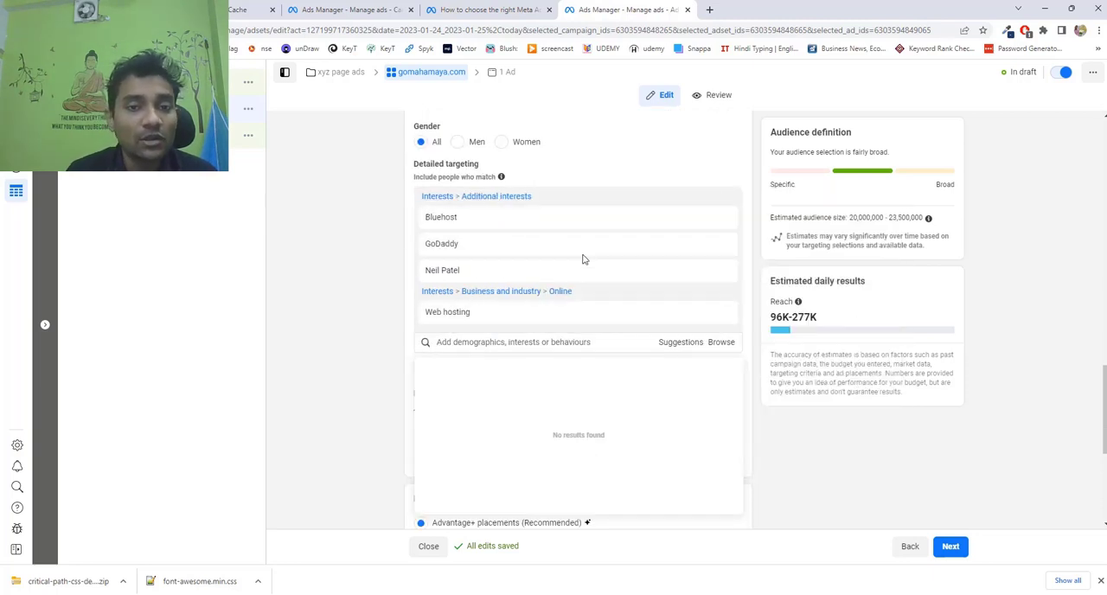
mouse_move(582, 311)
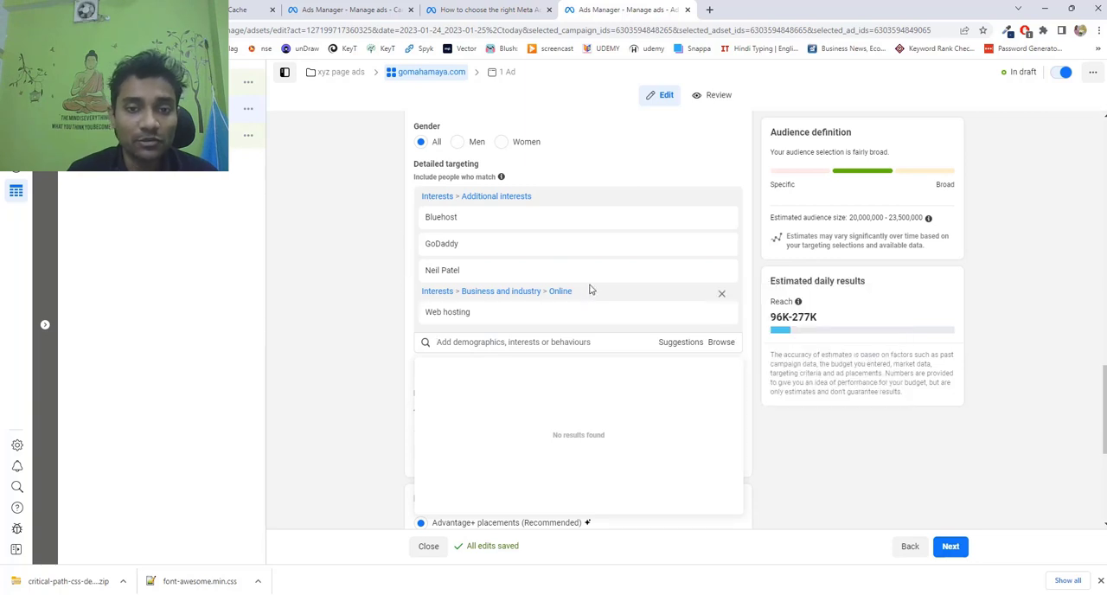
mouse_move(588, 284)
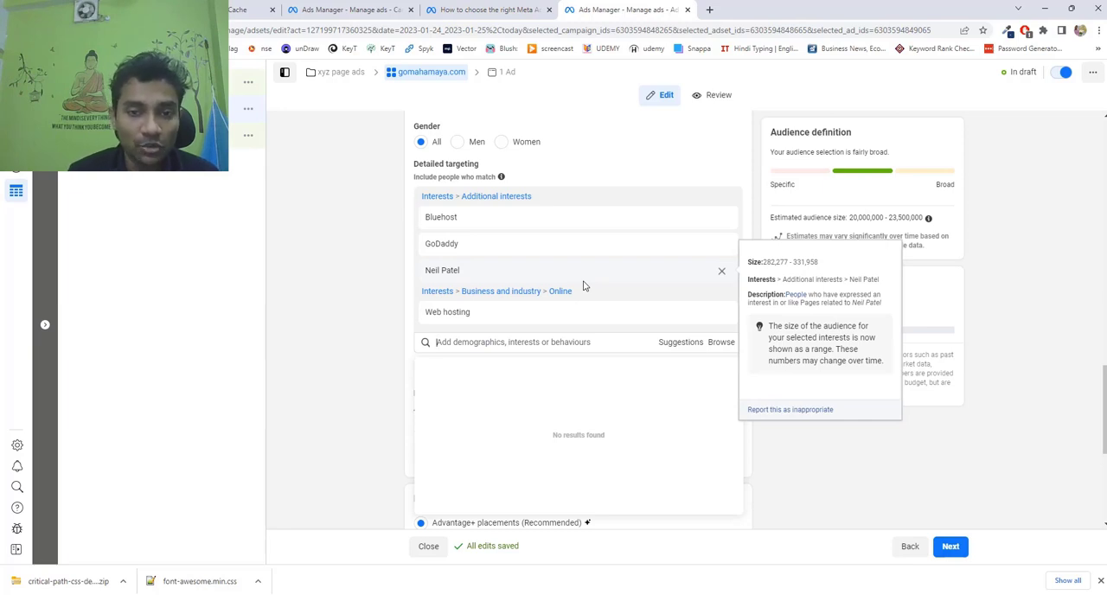
left_click(649, 378)
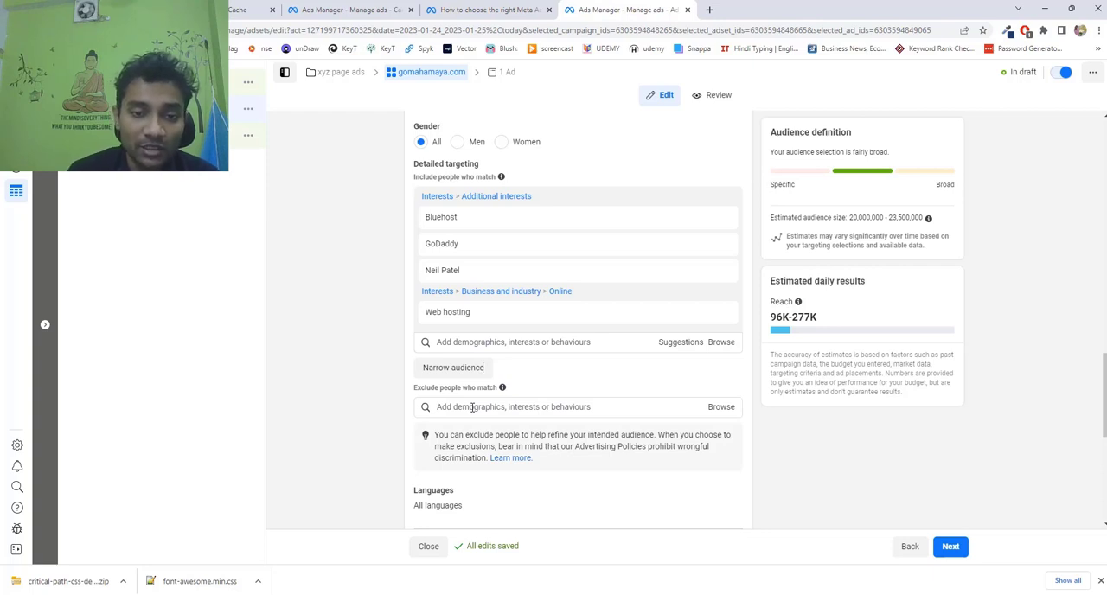
left_click(472, 407)
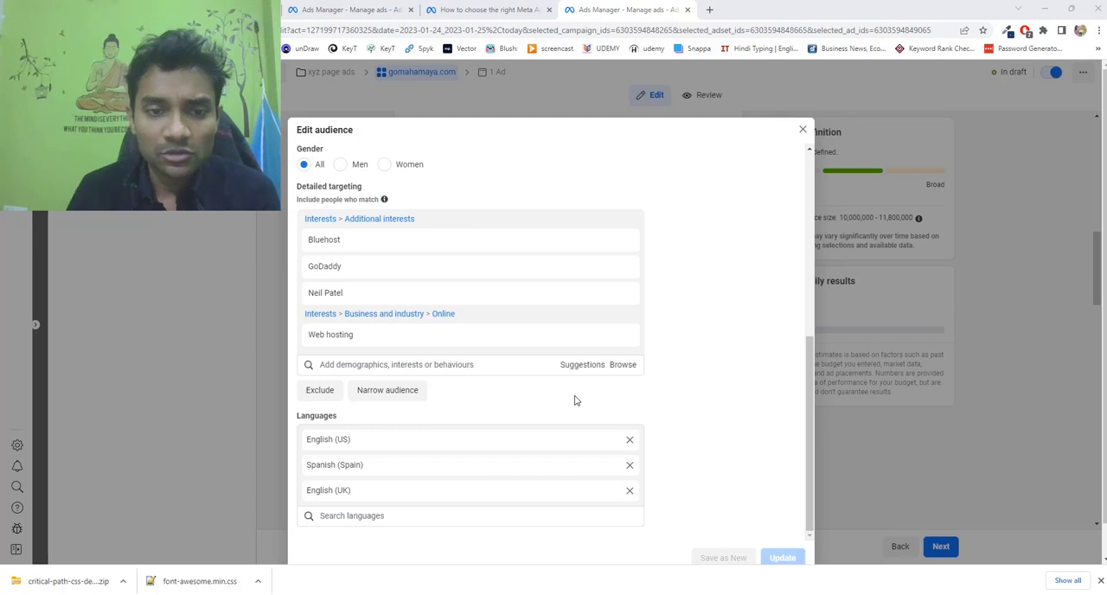
Add the Job (careers) interest to the detailed targeting while editing the audience.
left_click(471, 364)
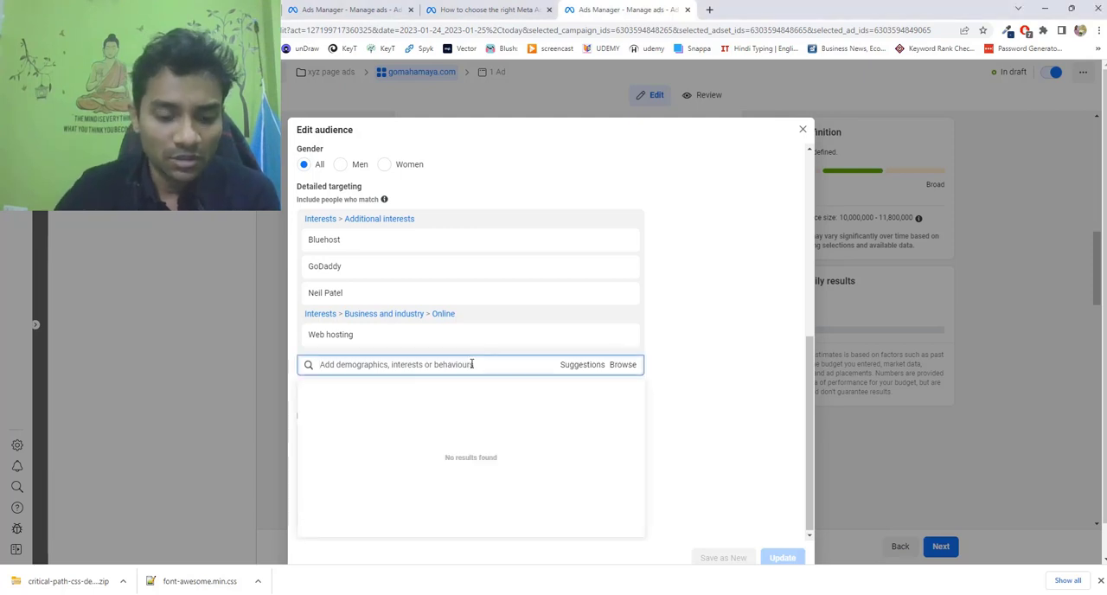
type("jobs")
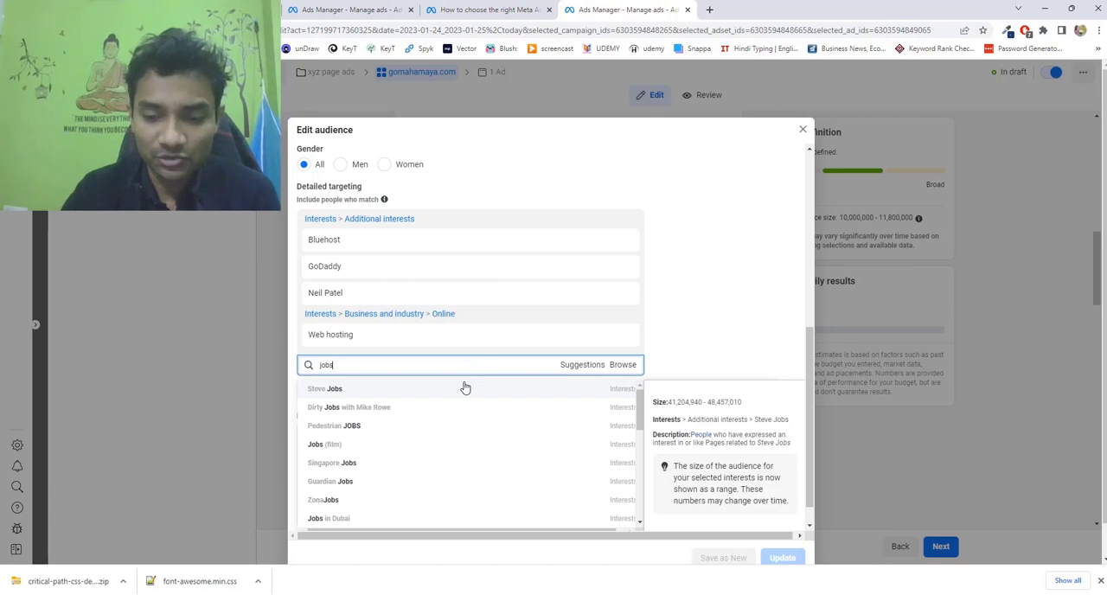
key("BackSpace")
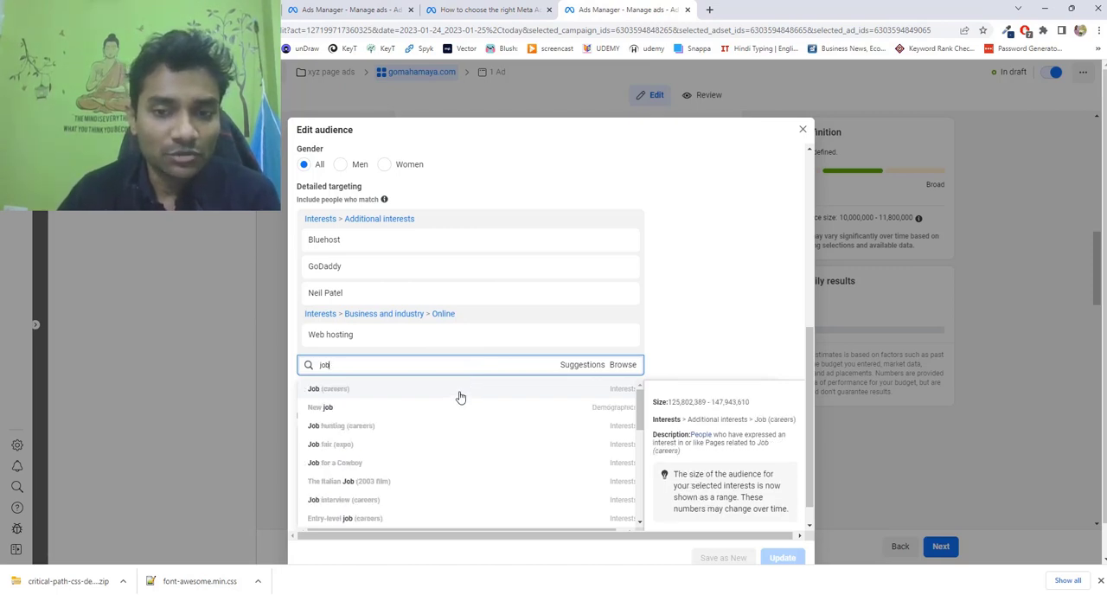
left_click(461, 391)
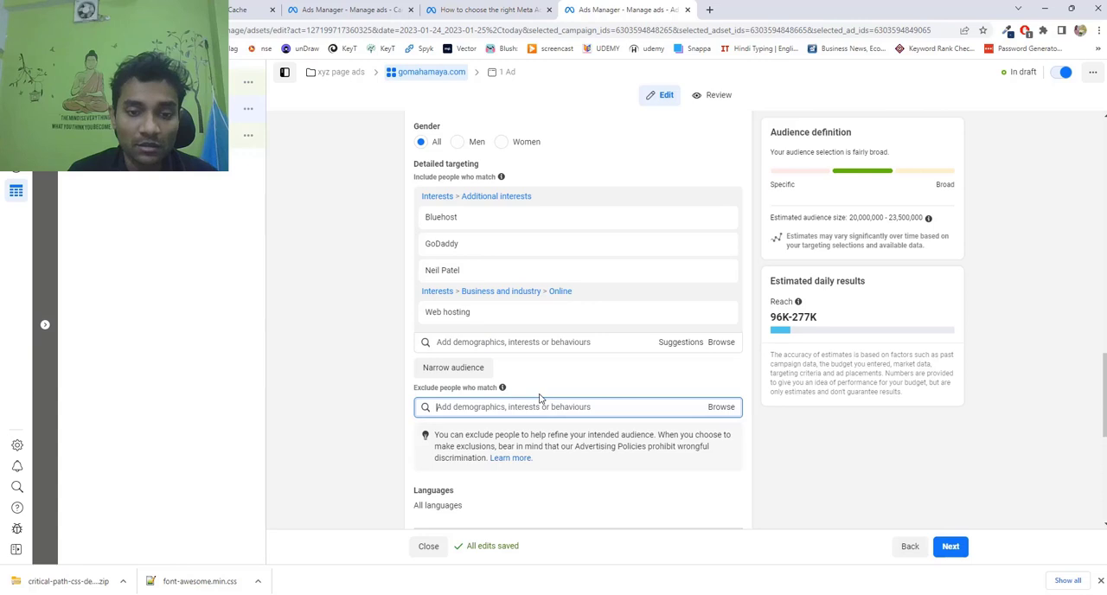
Limit the audience's languages to English (All) and Spanish (Spain).
scroll(539, 398, "down", 2)
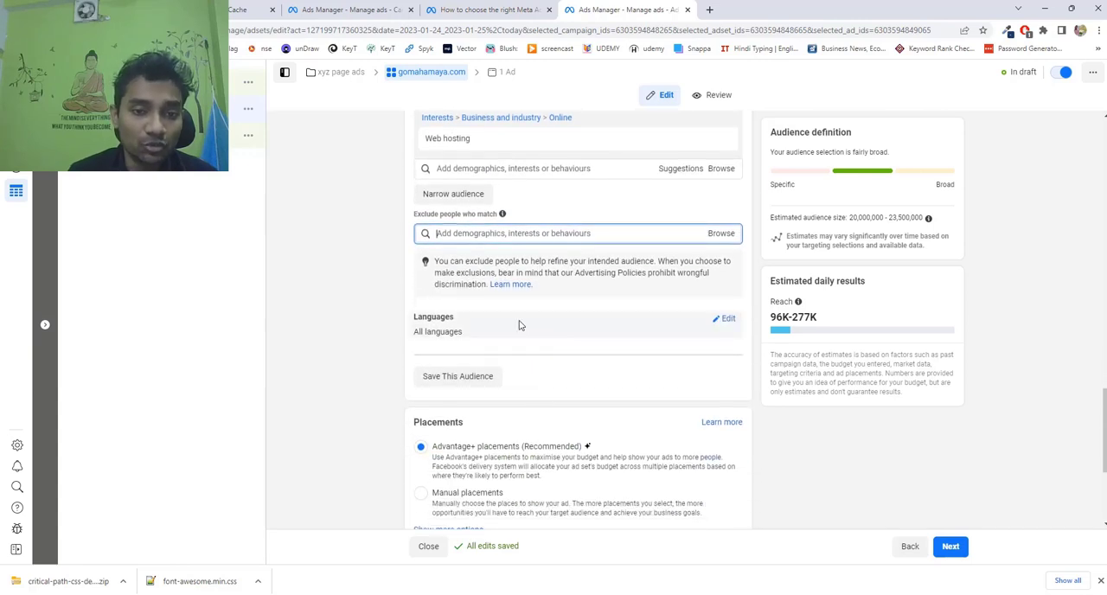
left_click(728, 319)
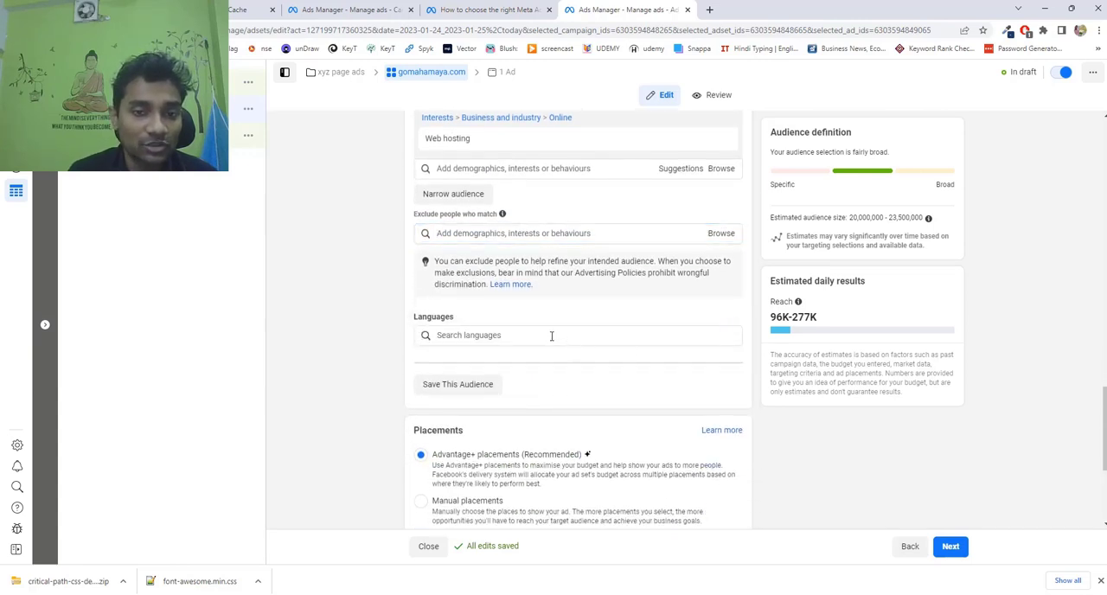
left_click(552, 335)
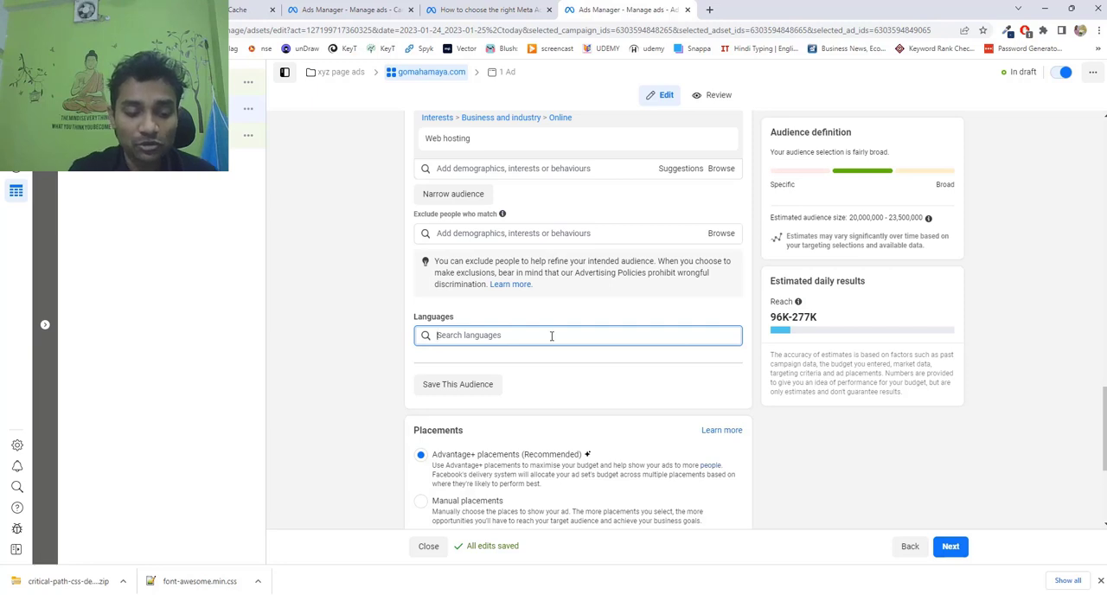
type("engl")
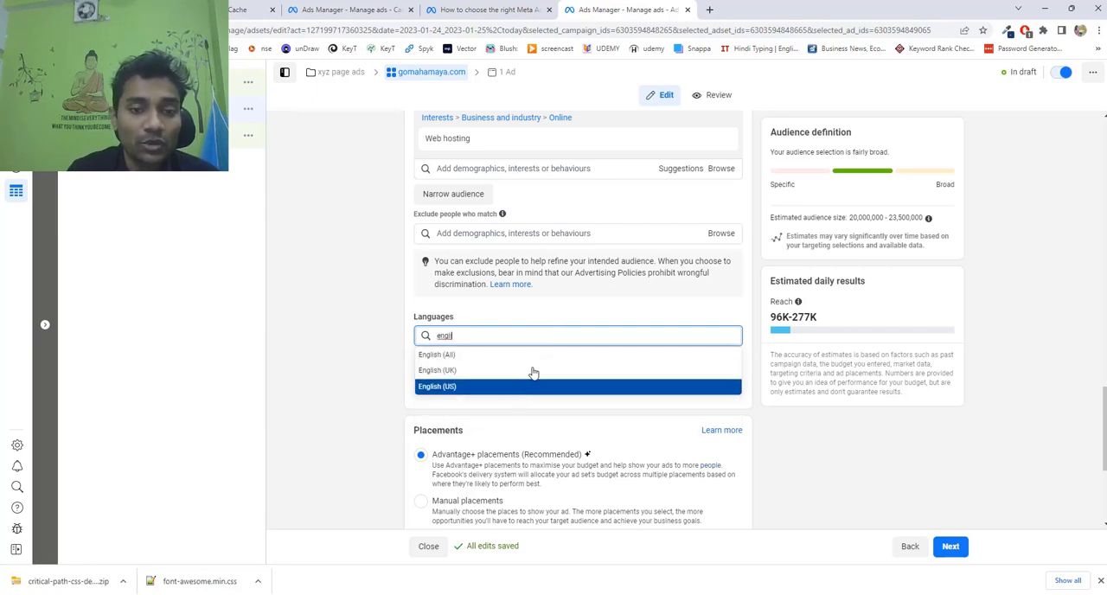
left_click(537, 364)
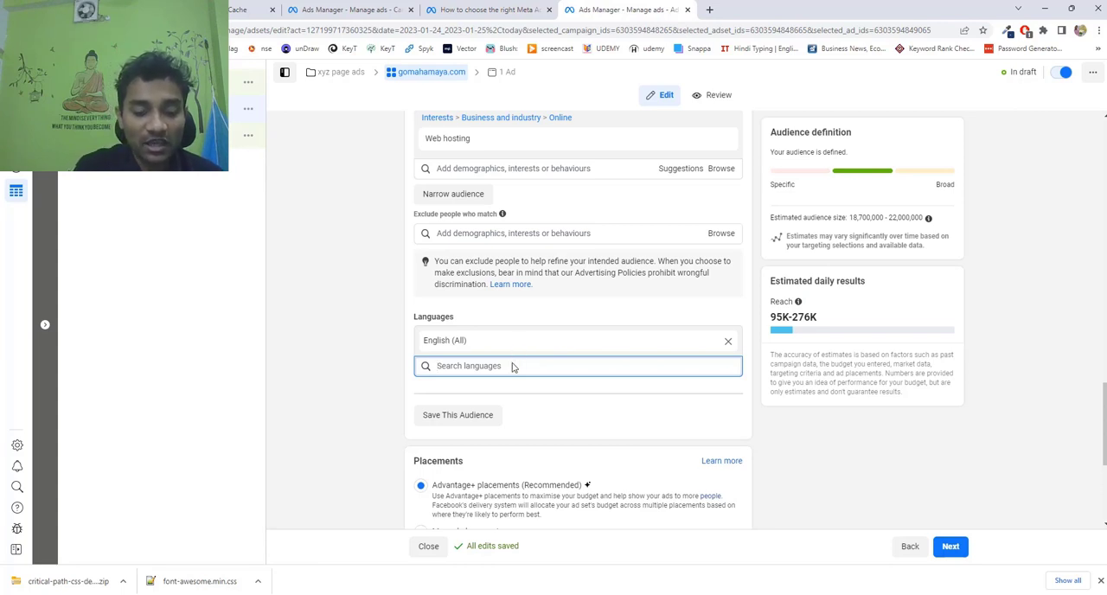
type("span")
left_click(491, 416)
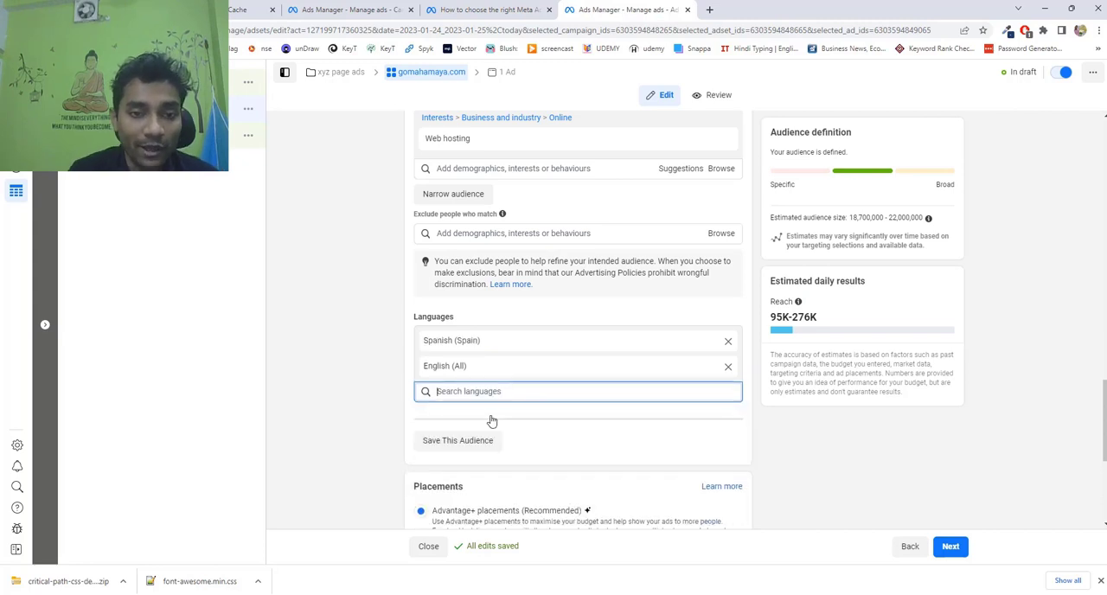
Review the audience's targeting summary and save the audience under the name "hosting ads".
scroll(490, 406, "up", 3)
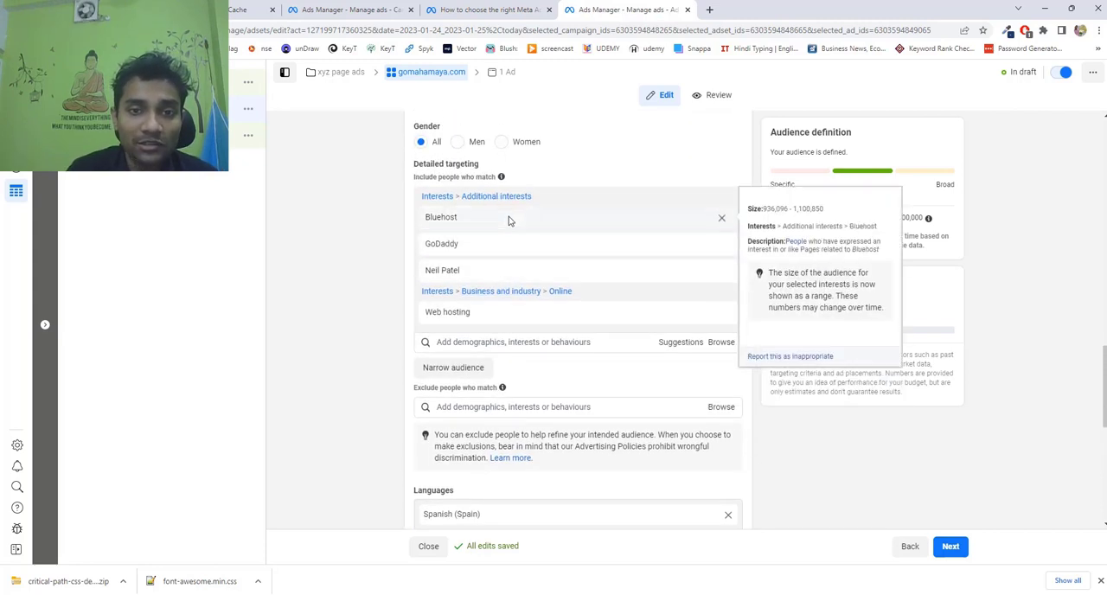
scroll(533, 361, "down", 3)
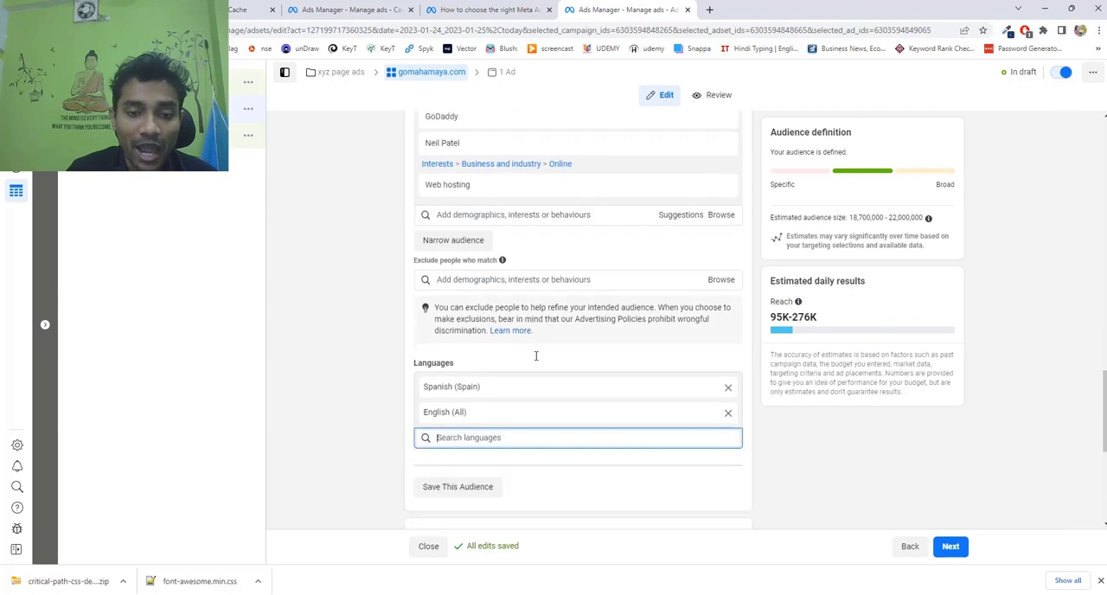
scroll(534, 360, "up", 3)
scroll(534, 360, "down", 2)
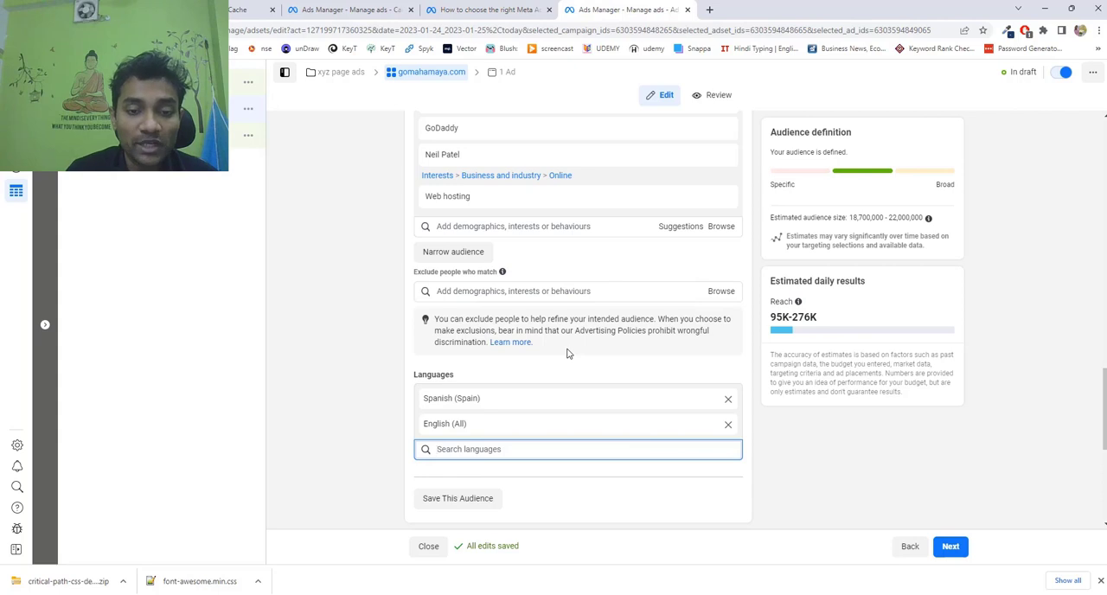
left_click(468, 507)
left_click_drag(548, 212, 443, 217)
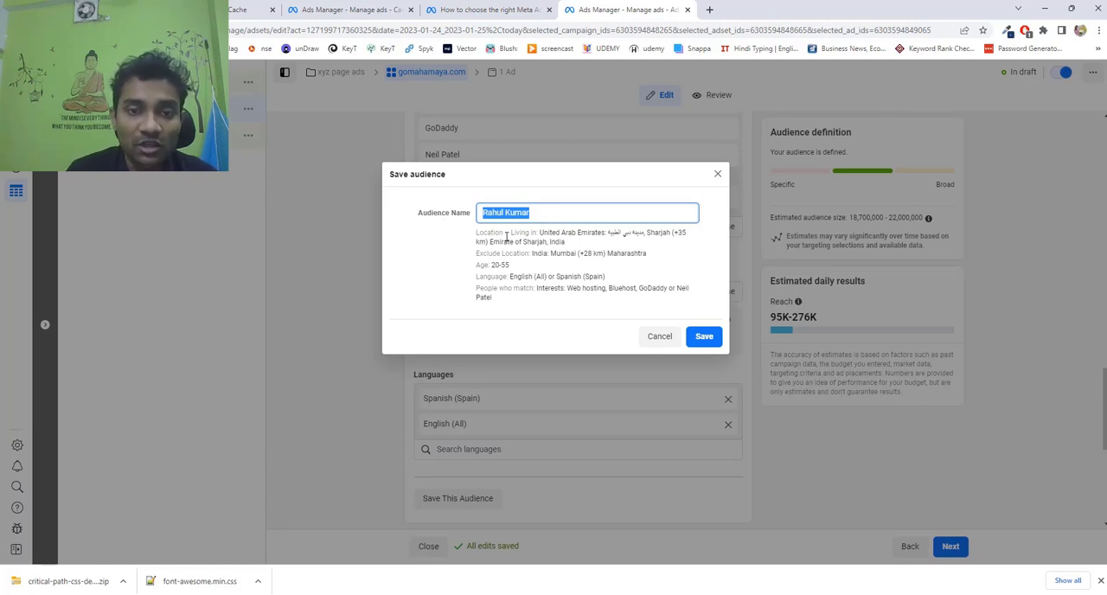
left_click_drag(497, 253, 658, 267)
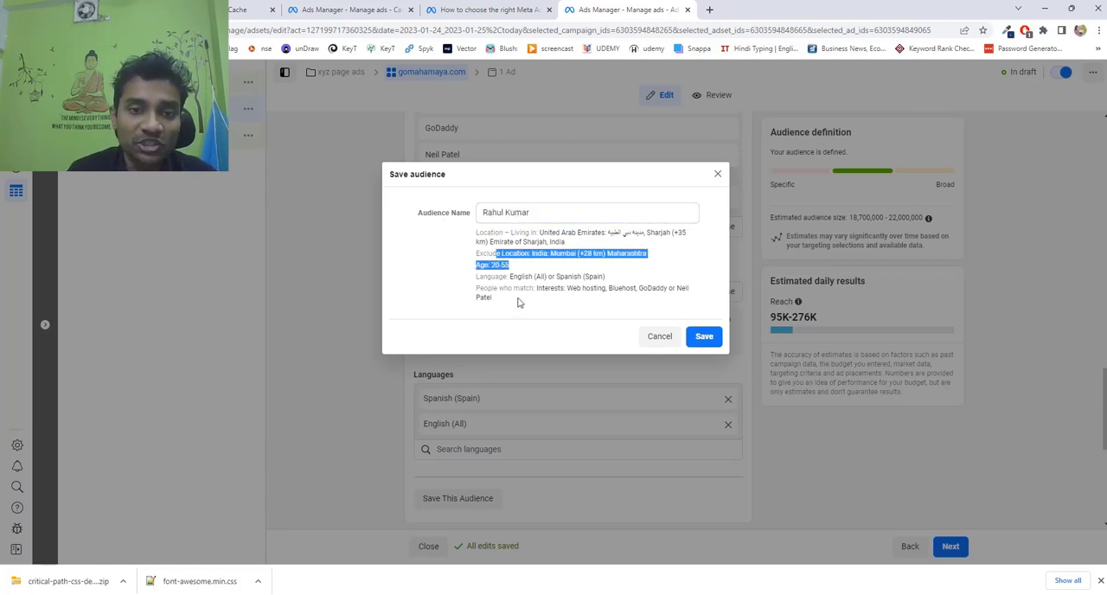
left_click_drag(513, 278, 608, 279)
mouse_move(534, 302)
left_mouse_down()
mouse_move(547, 291)
mouse_move(536, 292)
left_mouse_up()
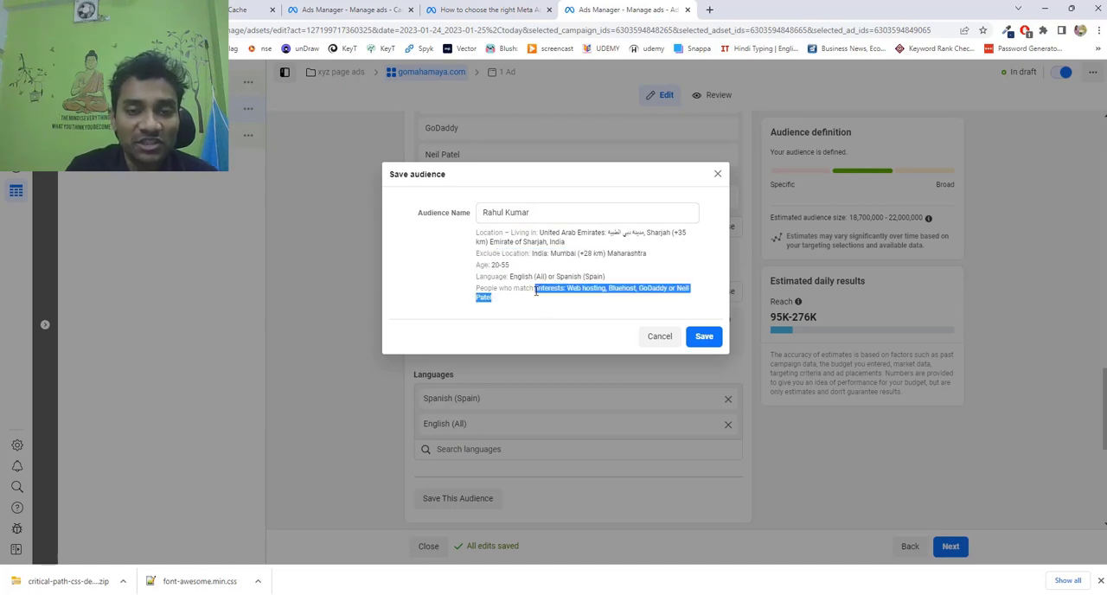
left_click_drag(539, 214, 460, 216)
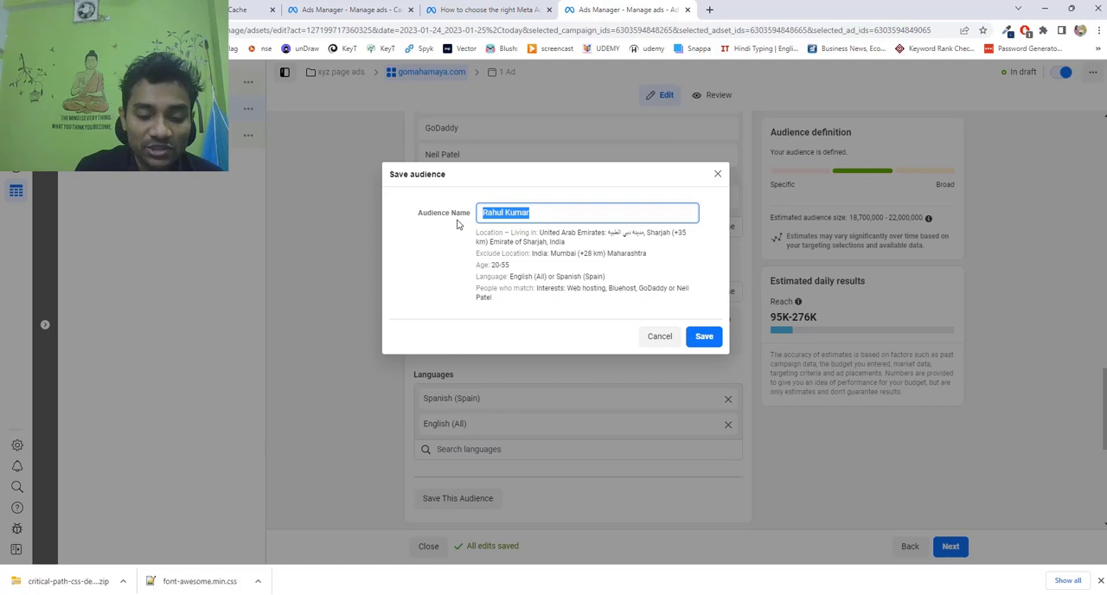
type("hosting ads")
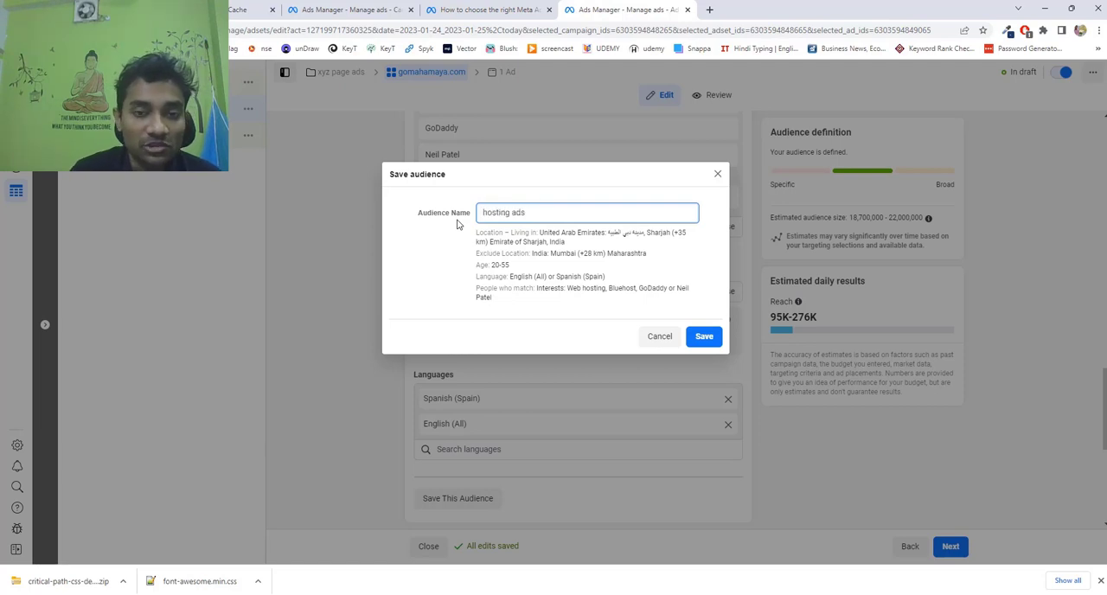
left_click(708, 339)
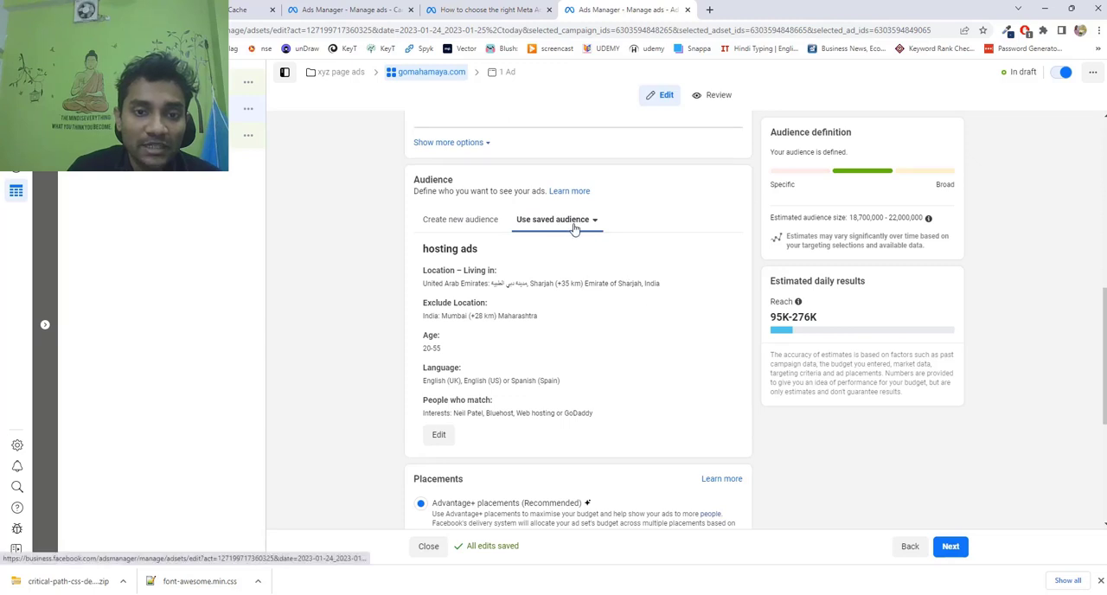
Look over the saved audiences available to the ad set, including the details of "hosting ads".
left_click(580, 224)
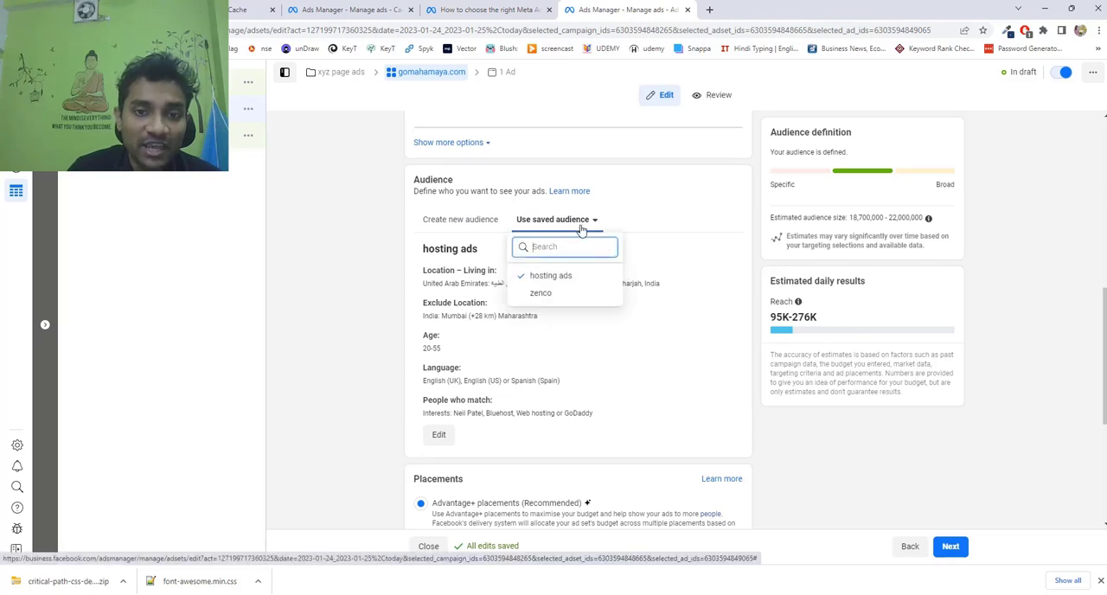
mouse_move(561, 289)
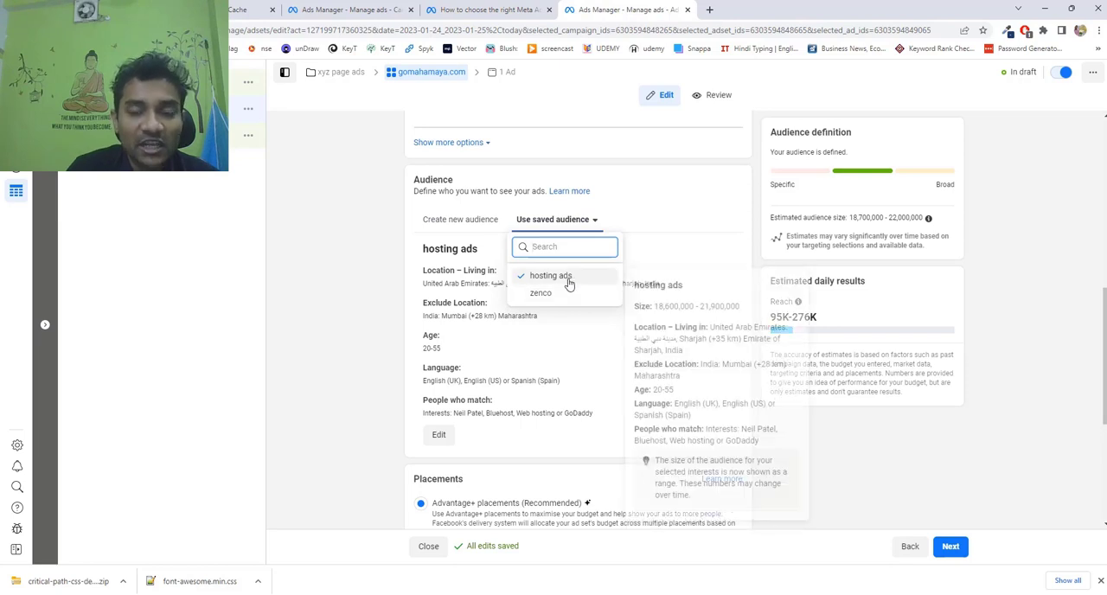
left_click(355, 284)
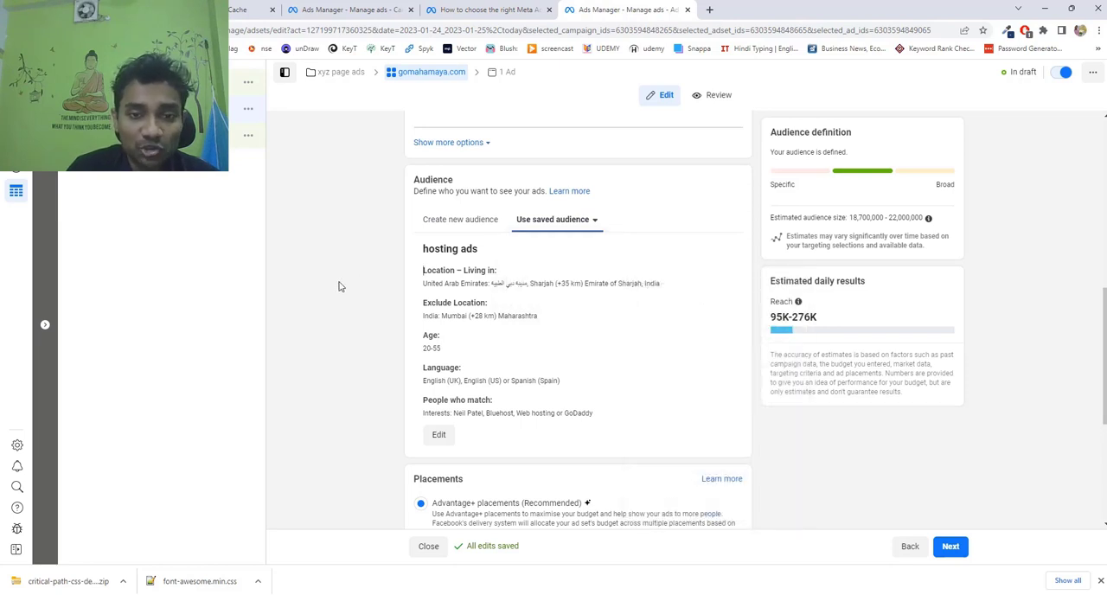
Switch the ad set to a new audience, look over the saved ones, and reapply the saved audience "hosting ads".
left_click(474, 223)
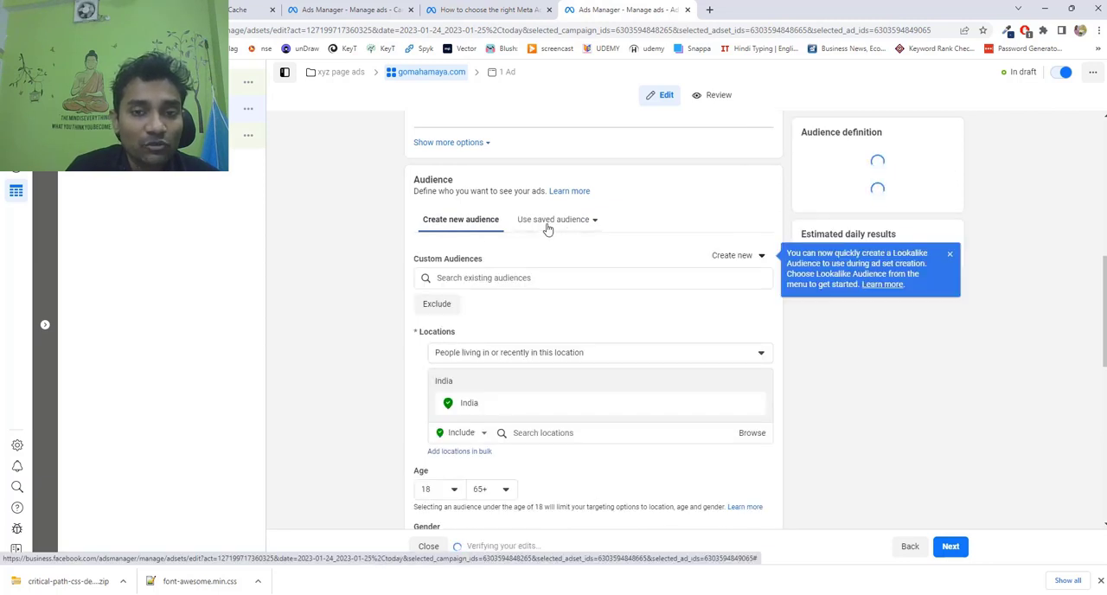
left_click(546, 226)
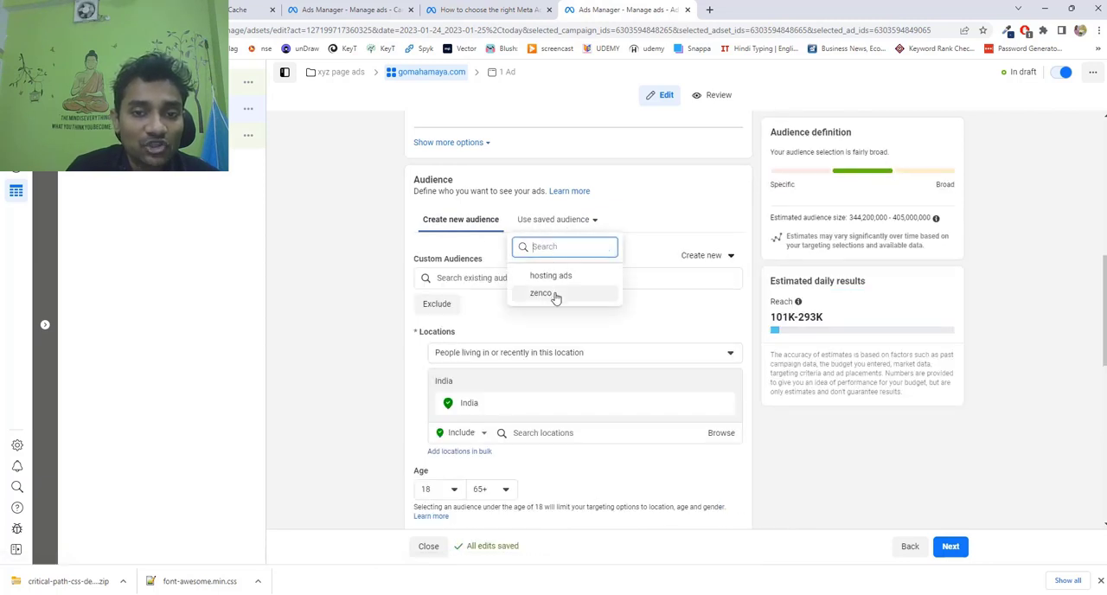
left_click(310, 285)
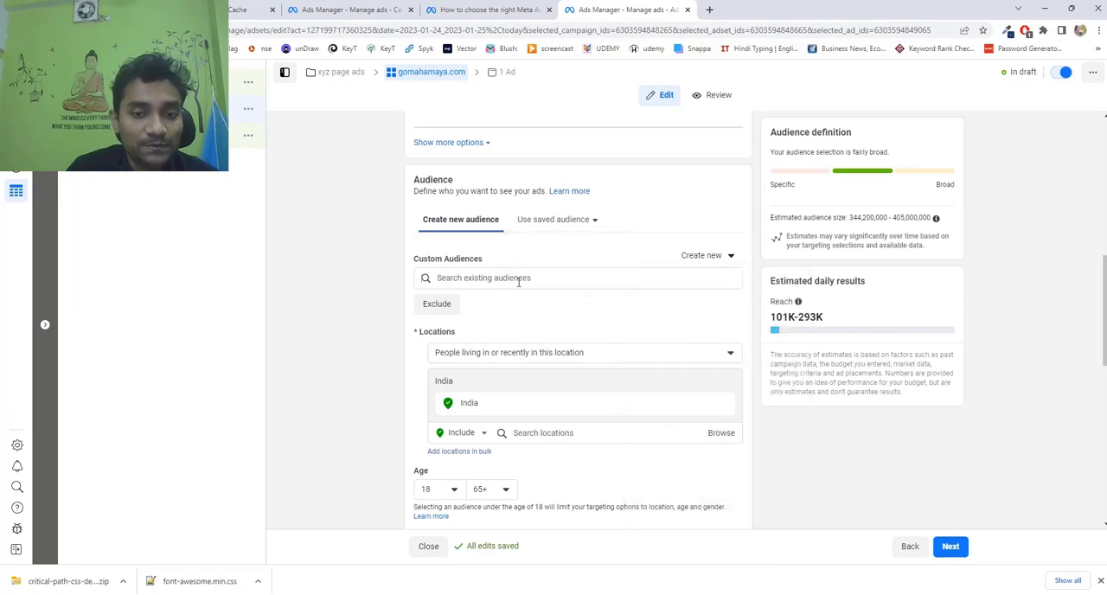
left_click(556, 223)
left_click(560, 284)
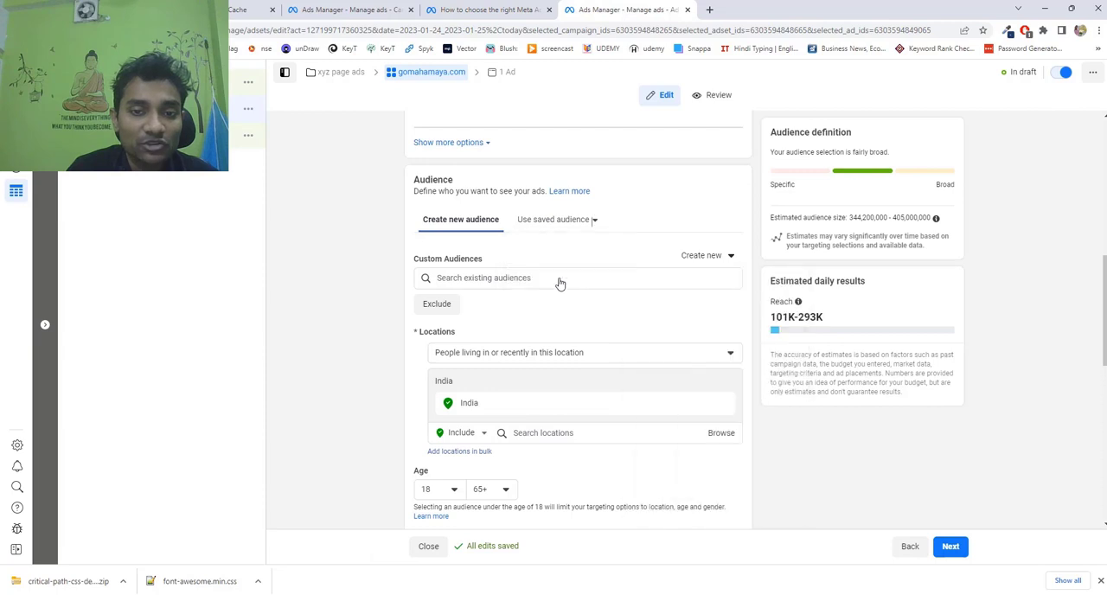
Set the ad set's placements to manual and look over the devices and platforms offered.
scroll(560, 282, "down", 3)
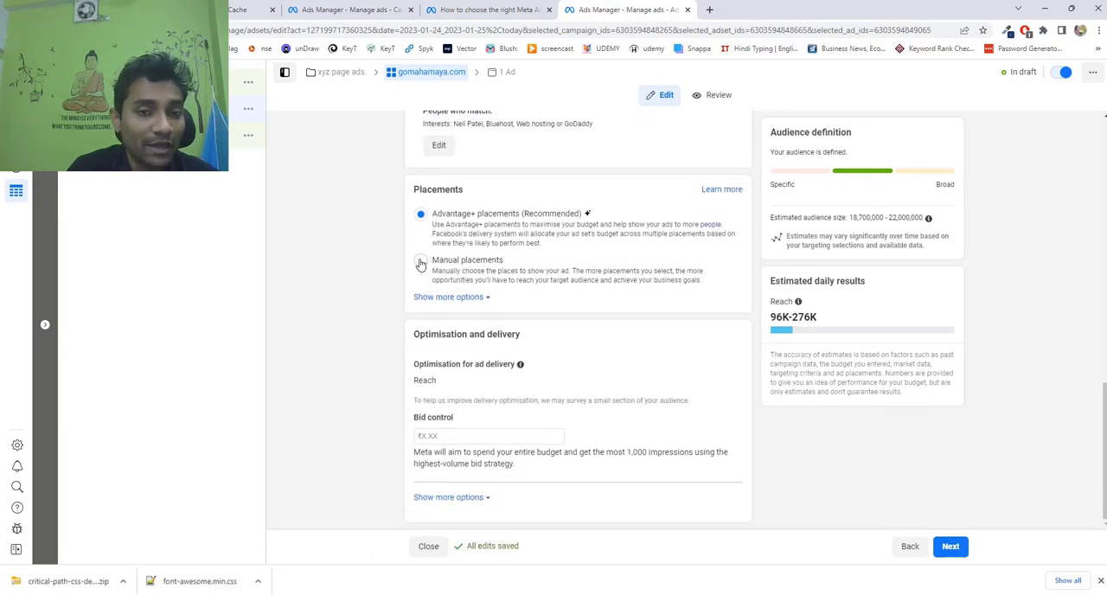
left_click(420, 262)
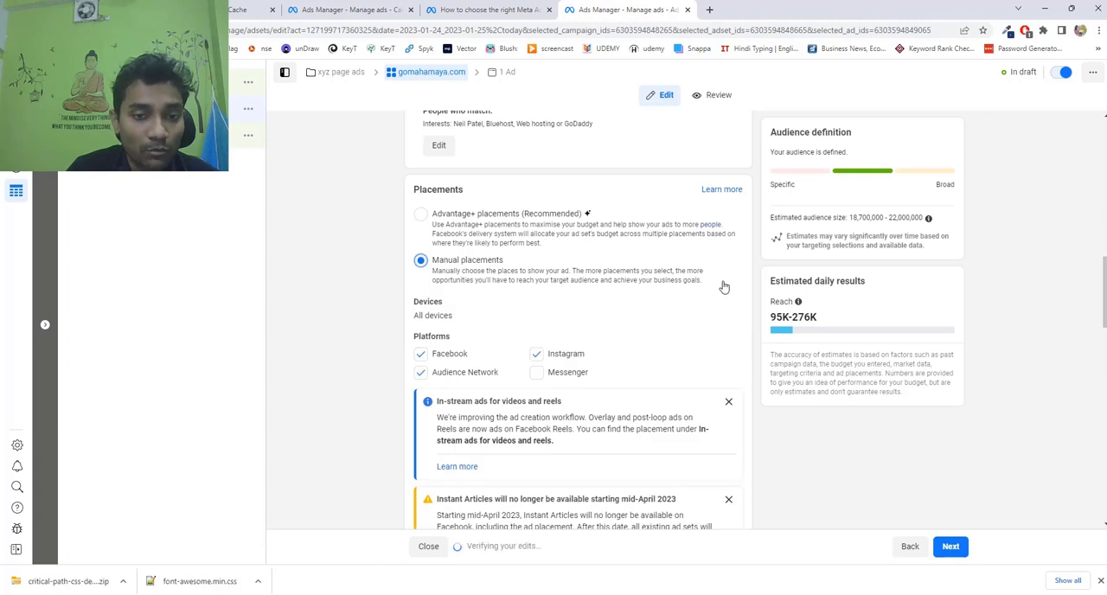
scroll(722, 288, "down", 2)
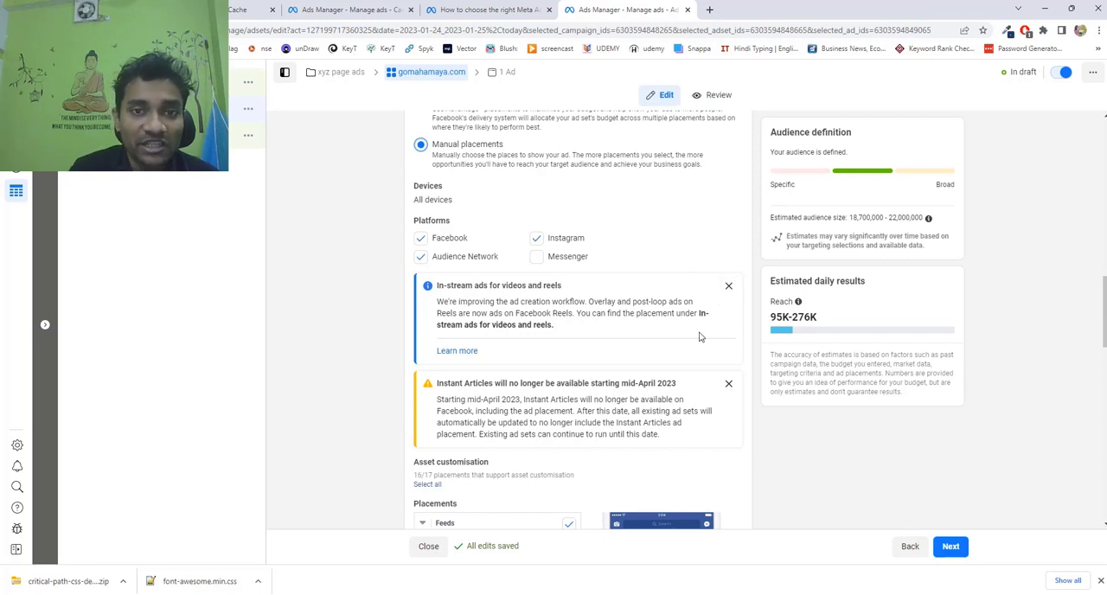
scroll(703, 337, "up", 2)
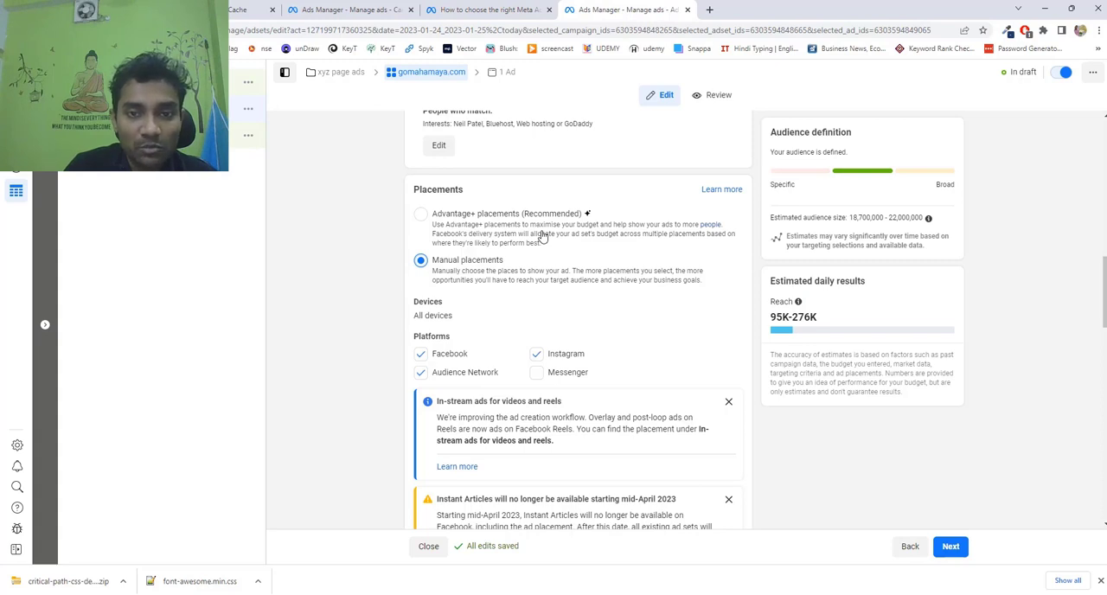
scroll(542, 236, "down", 1)
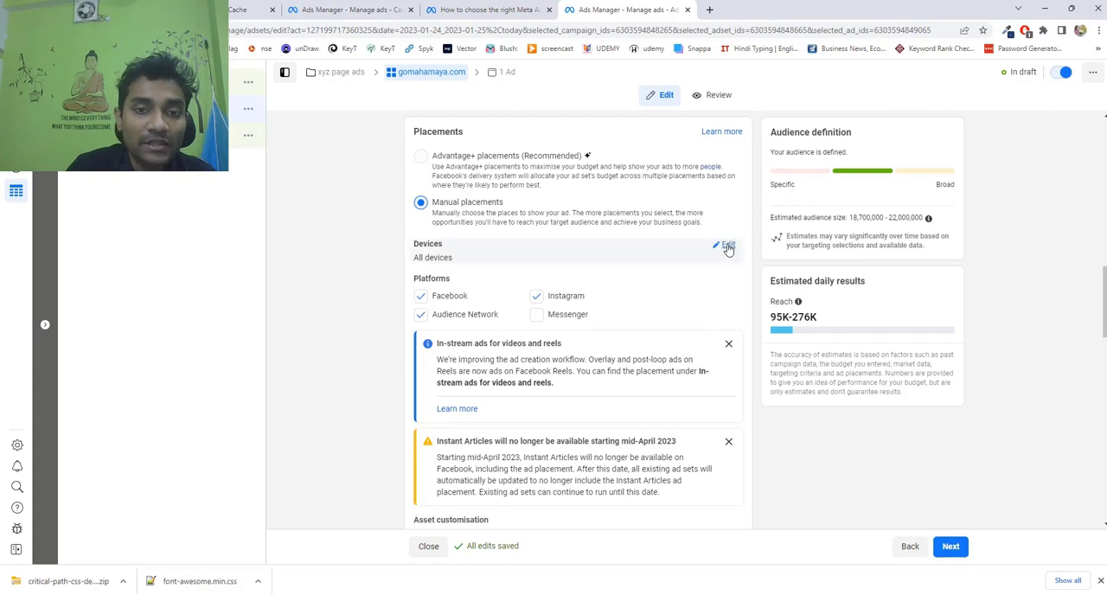
Open the placement device setting for editing and look at its device choices without changing them.
left_click(728, 249)
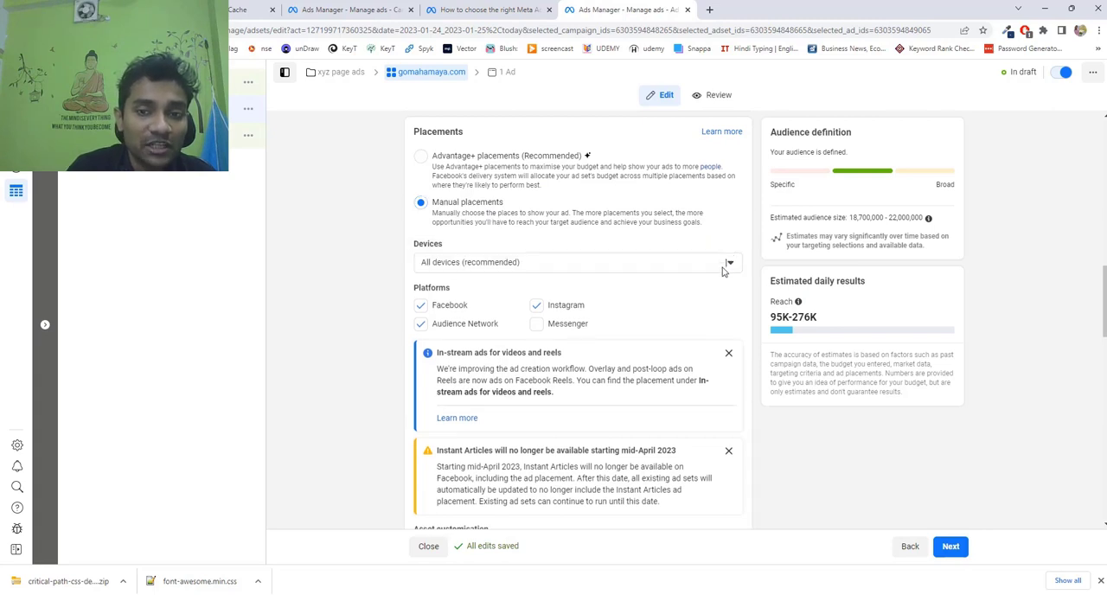
left_click(727, 263)
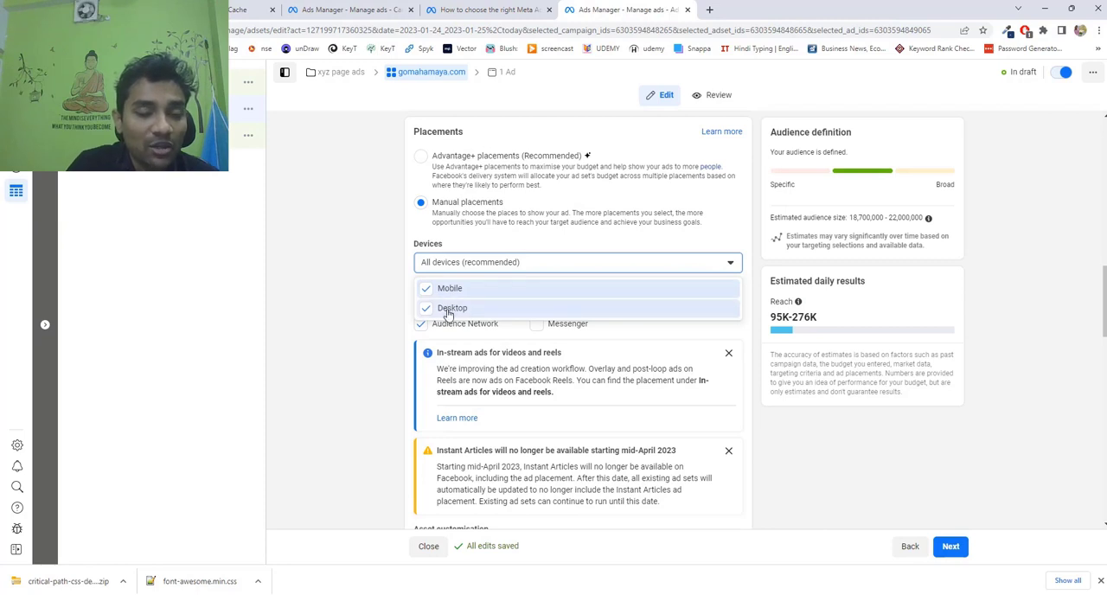
left_click(729, 264)
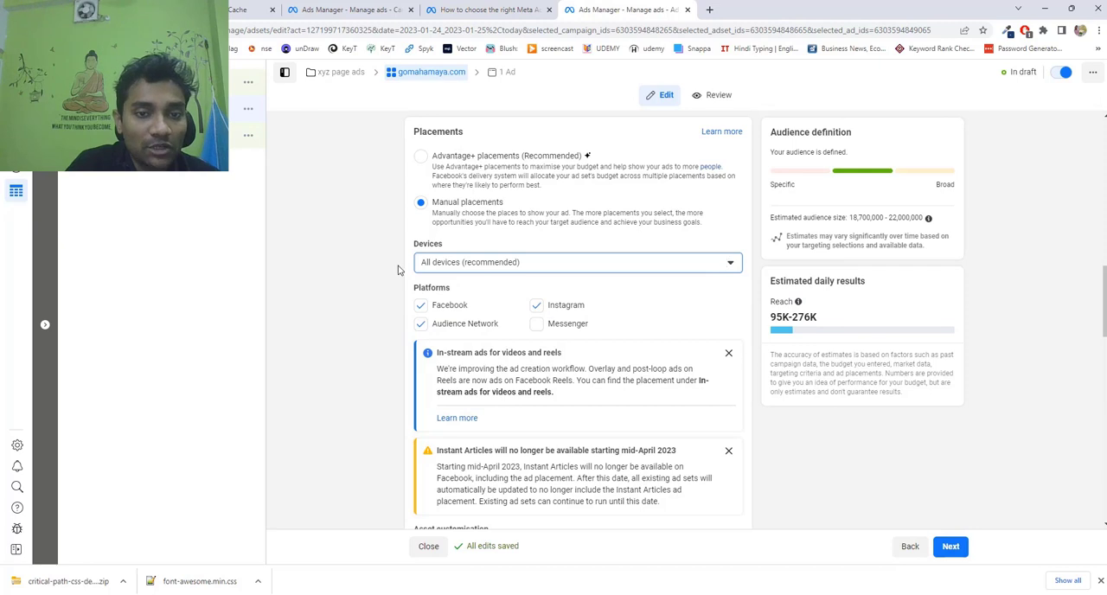
Remove Facebook and Audience Network from the placement platforms, keeping only Instagram selected.
scroll(361, 287, "down", 1)
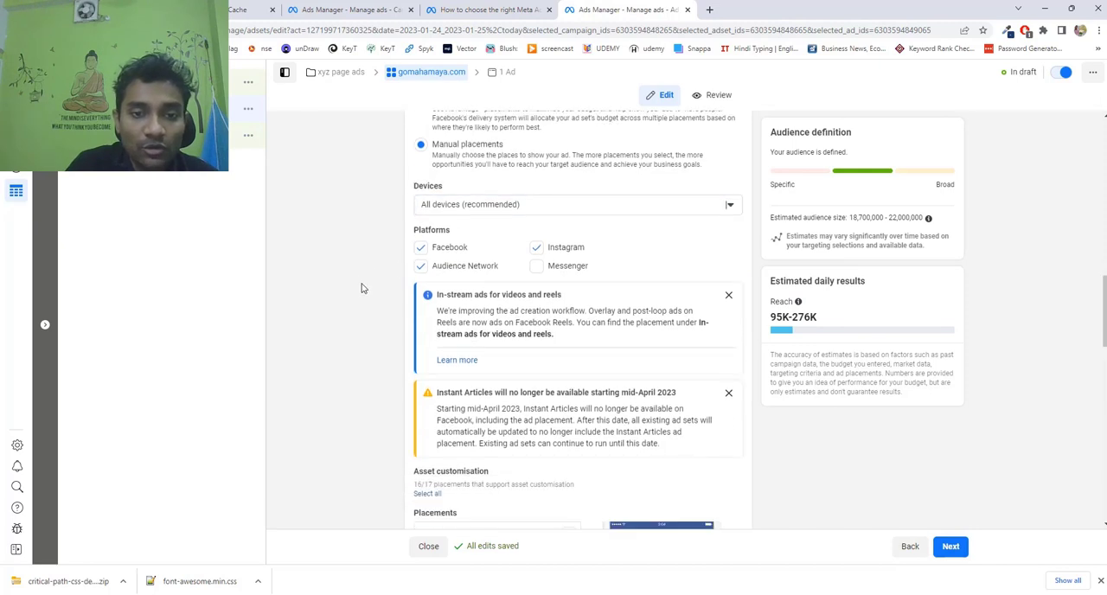
scroll(363, 286, "down", 1)
scroll(363, 287, "up", 1)
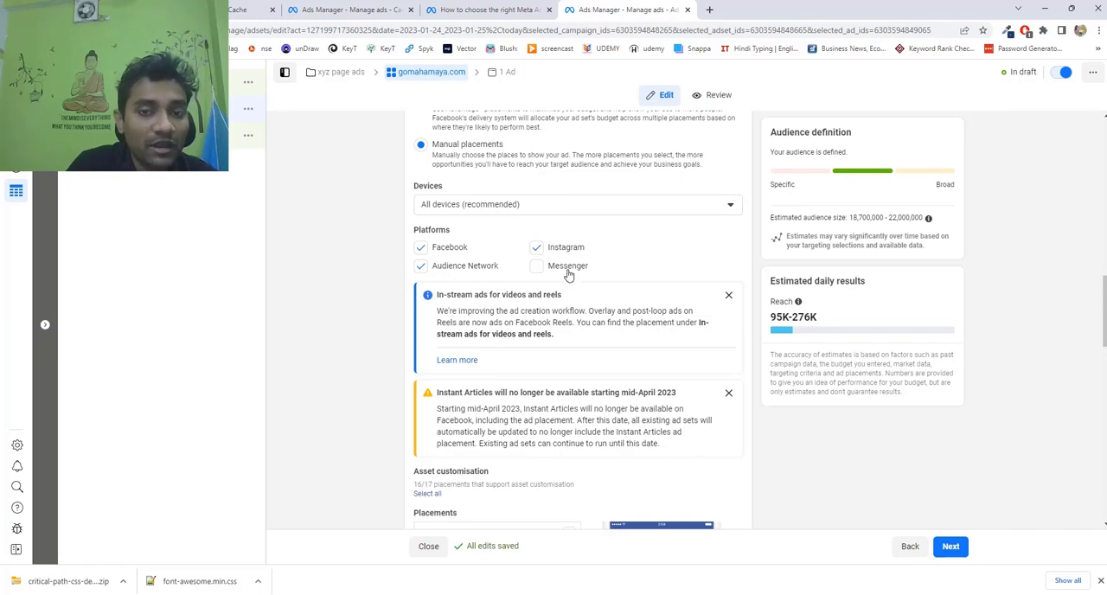
left_click(423, 269)
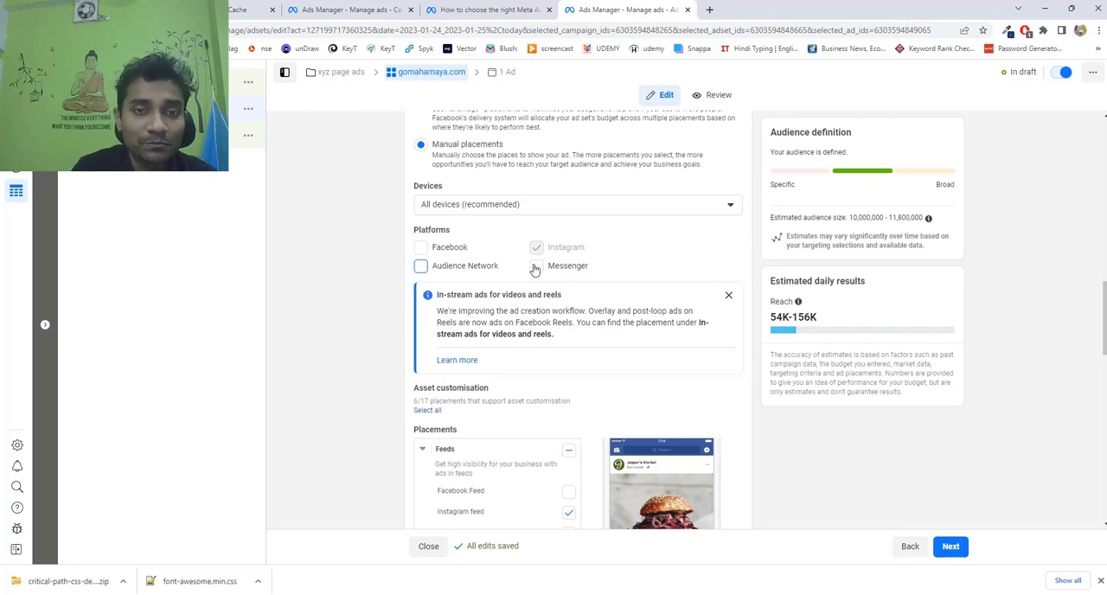
Review the individual feed, story and reel placements and exclude Instagram Stories from them.
scroll(556, 261, "down", 2)
scroll(559, 260, "down", 1)
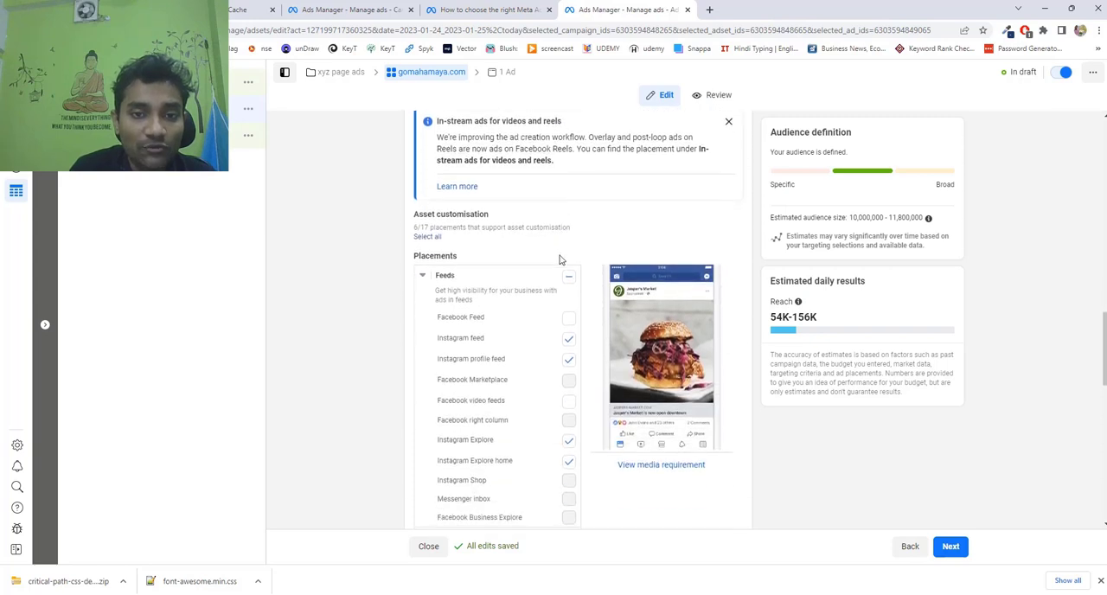
scroll(558, 259, "down", 1)
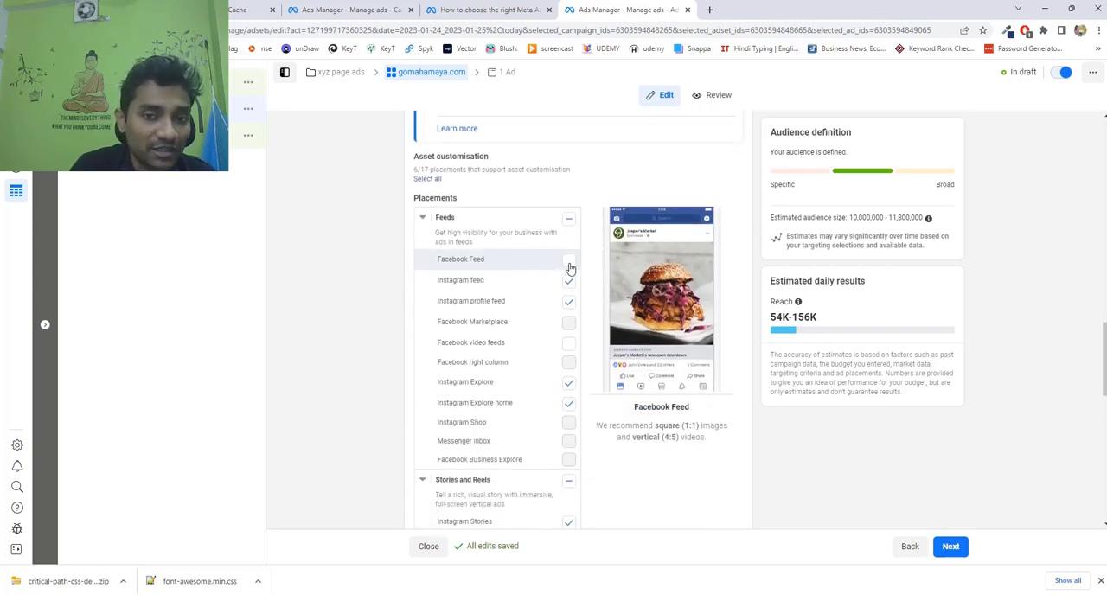
scroll(576, 262, "up", 3)
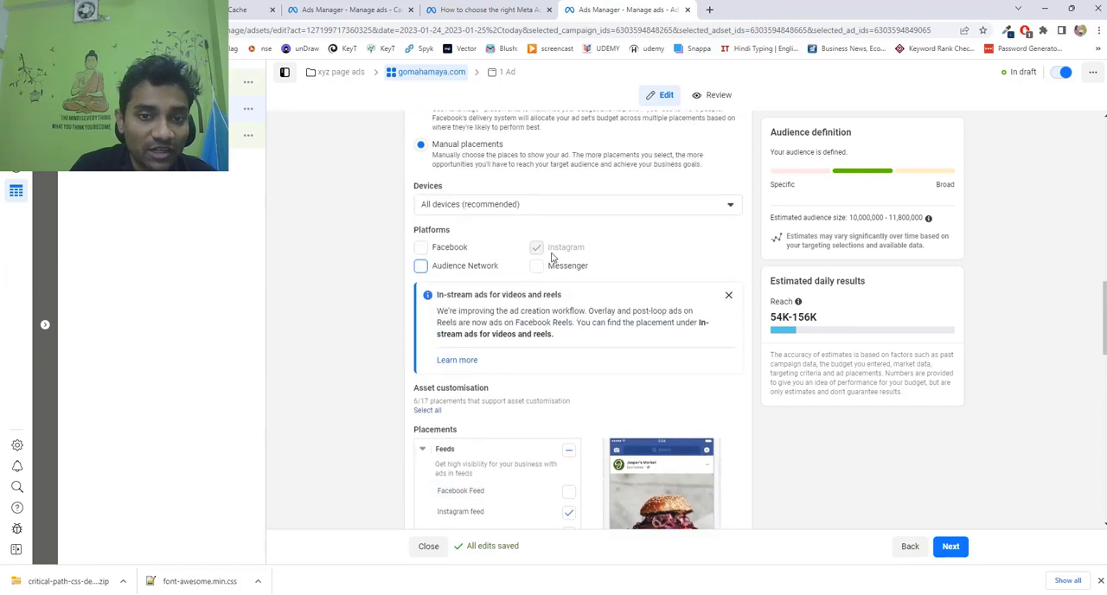
scroll(592, 264, "down", 3)
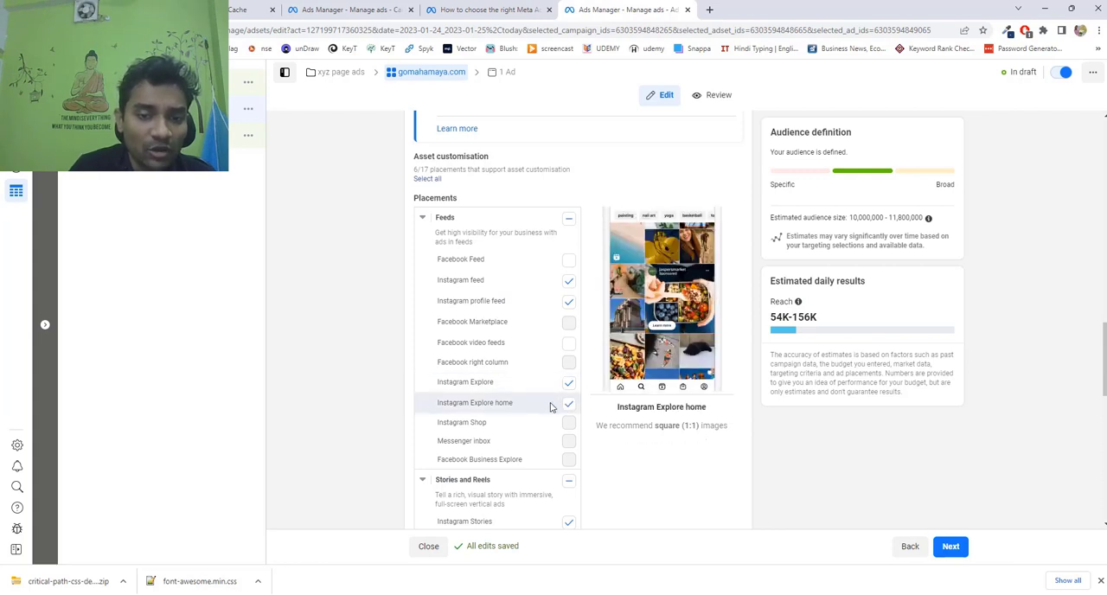
scroll(601, 372, "down", 2)
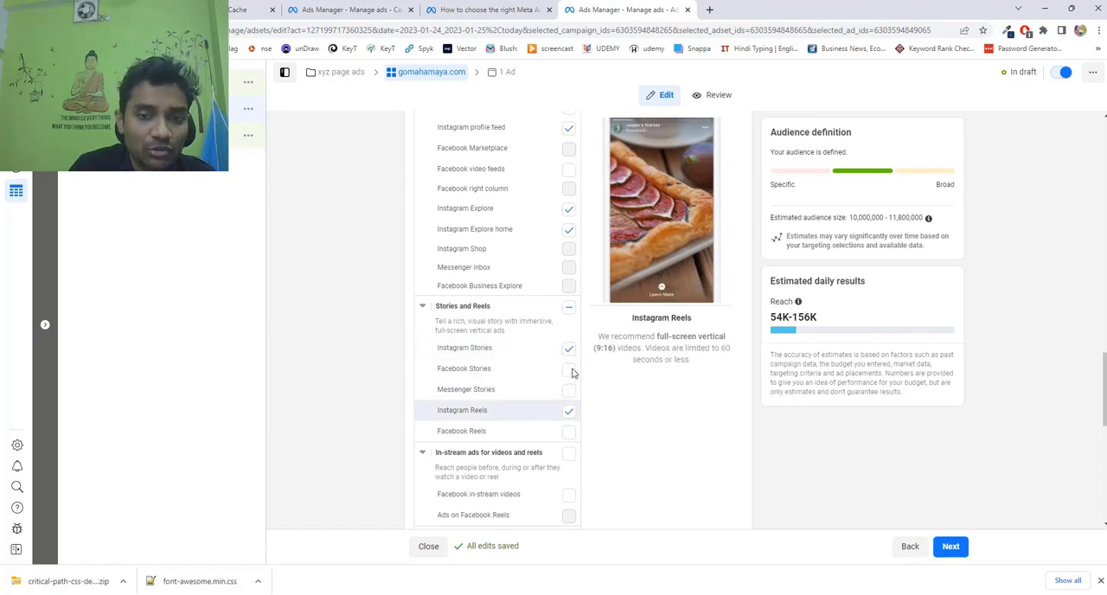
left_click(568, 350)
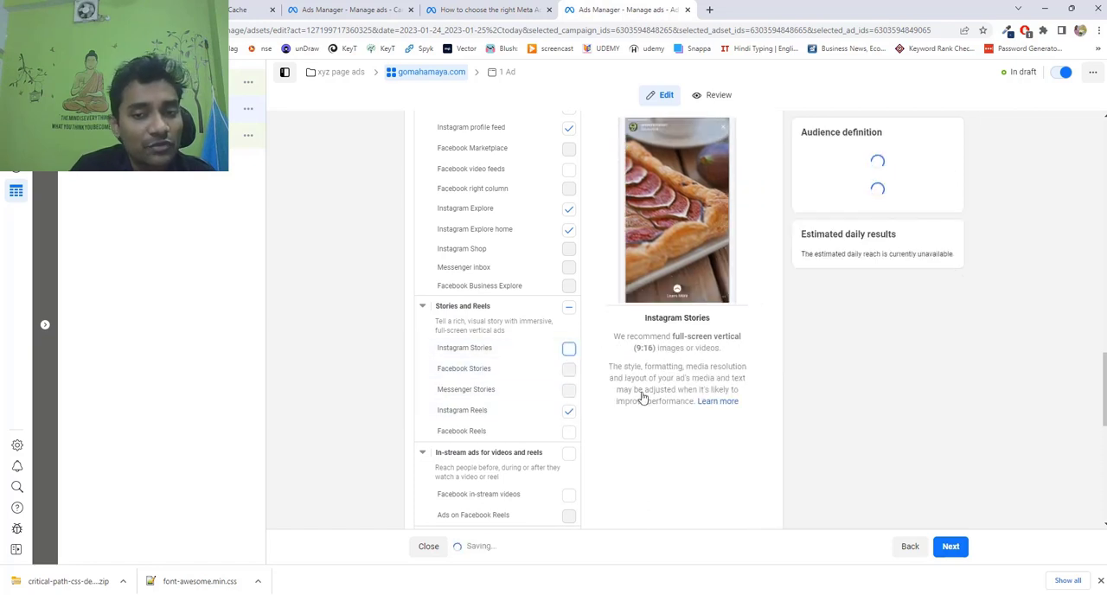
scroll(553, 285, "down", 2)
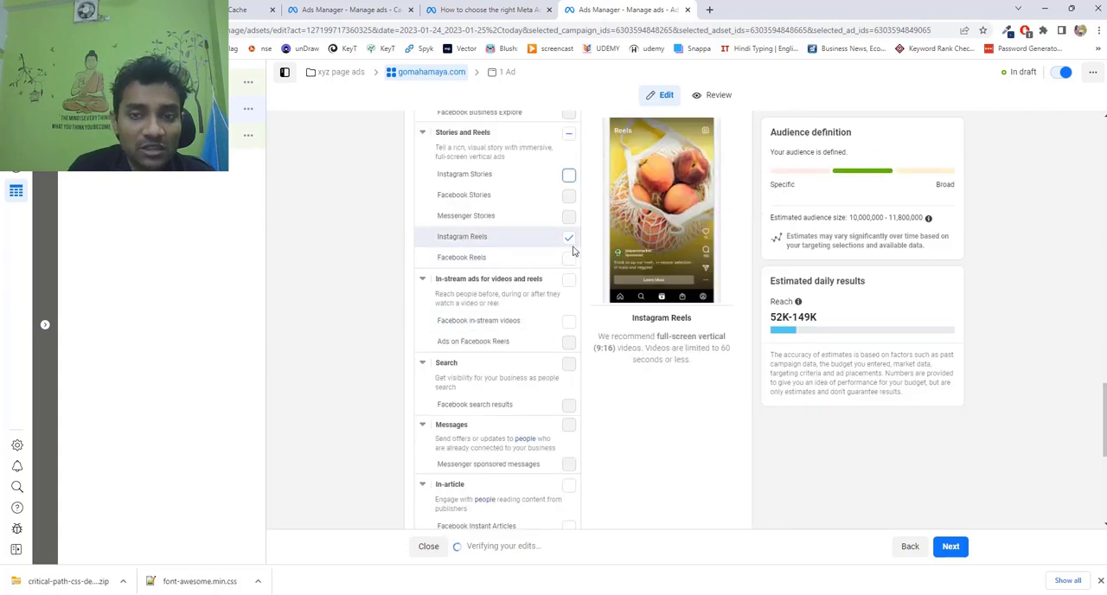
scroll(566, 304, "down", 5)
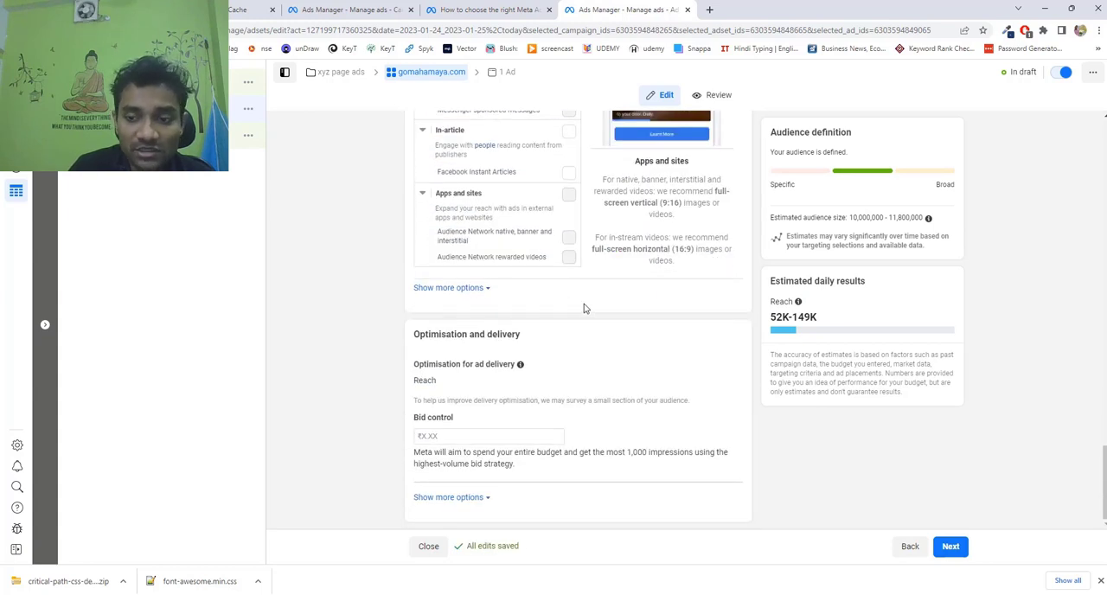
Continue to the ad level and rename the ad as "hosting ads".
left_click(951, 548)
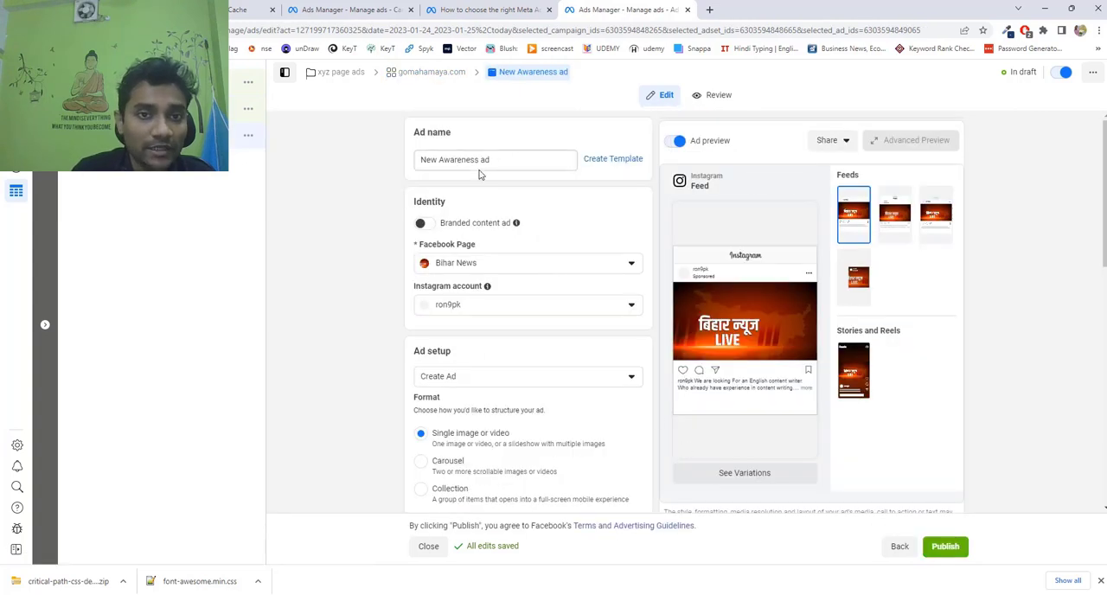
left_click_drag(511, 159, 422, 160)
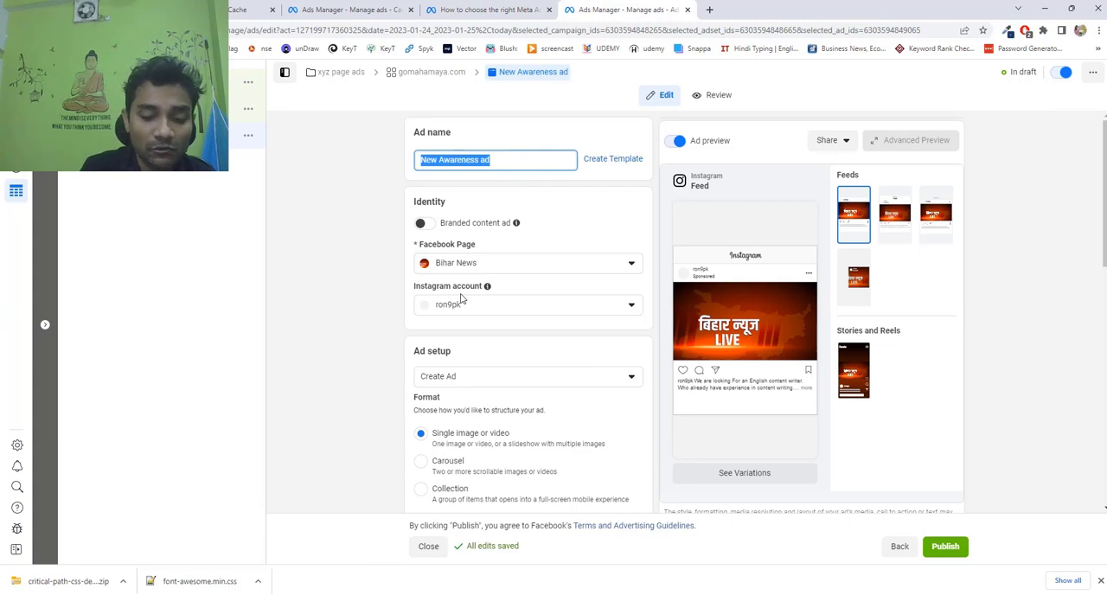
type("hosting ")
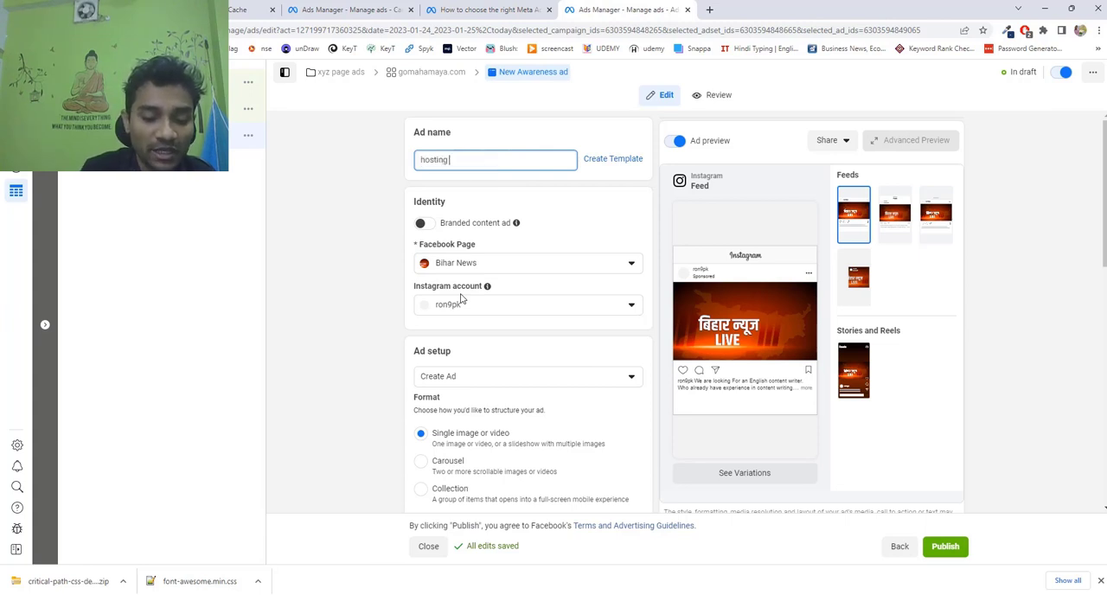
type("ads")
left_click(352, 297)
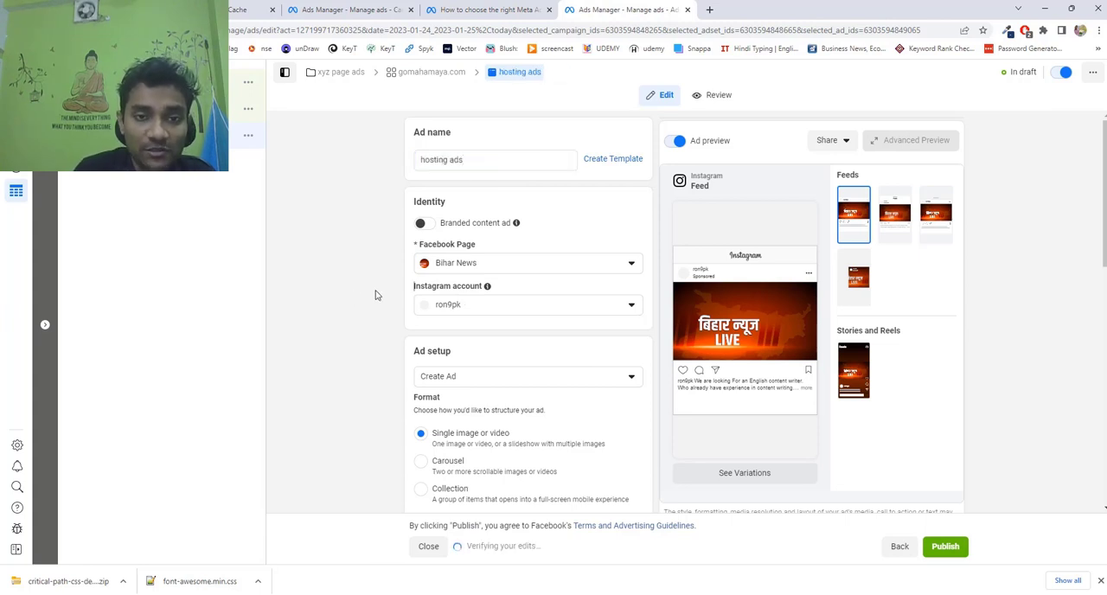
Check which Facebook Pages and Instagram accounts can be chosen for the ad's identity.
left_click(560, 269)
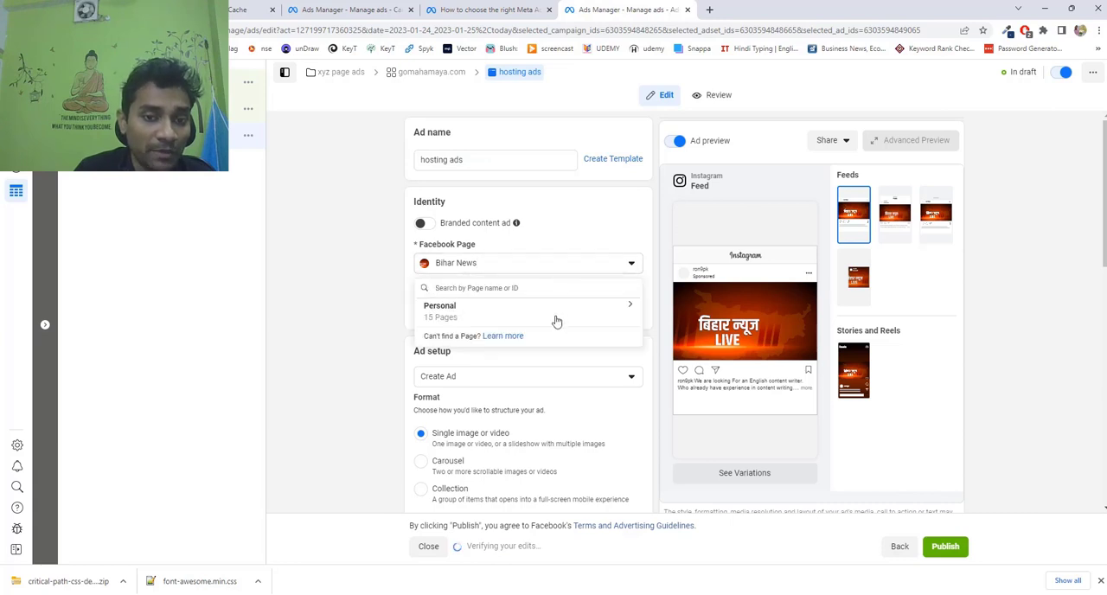
left_click(301, 275)
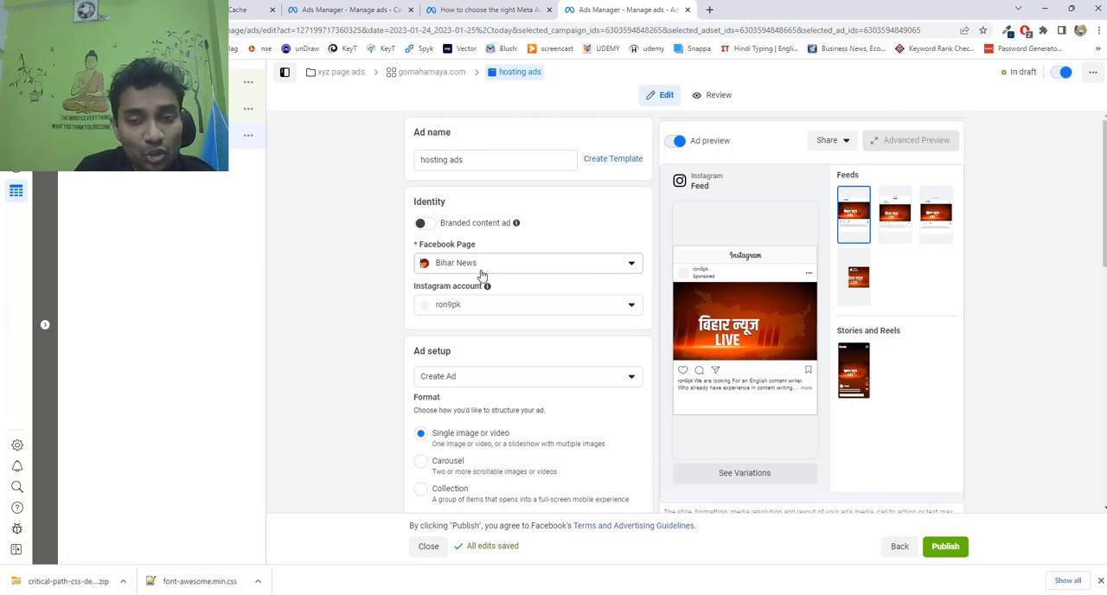
left_click(561, 309)
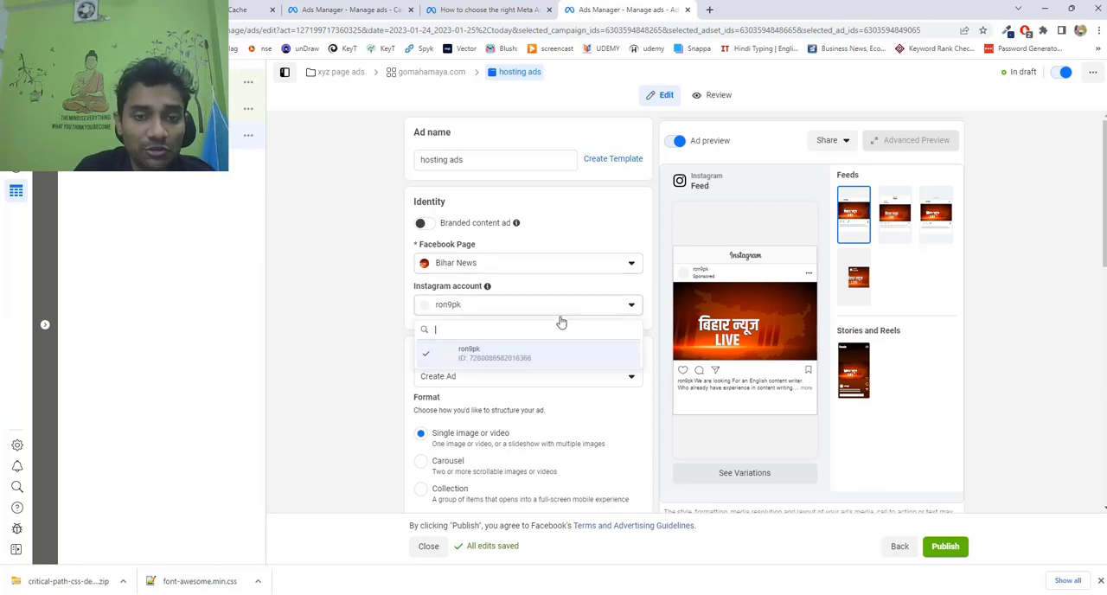
left_click(355, 326)
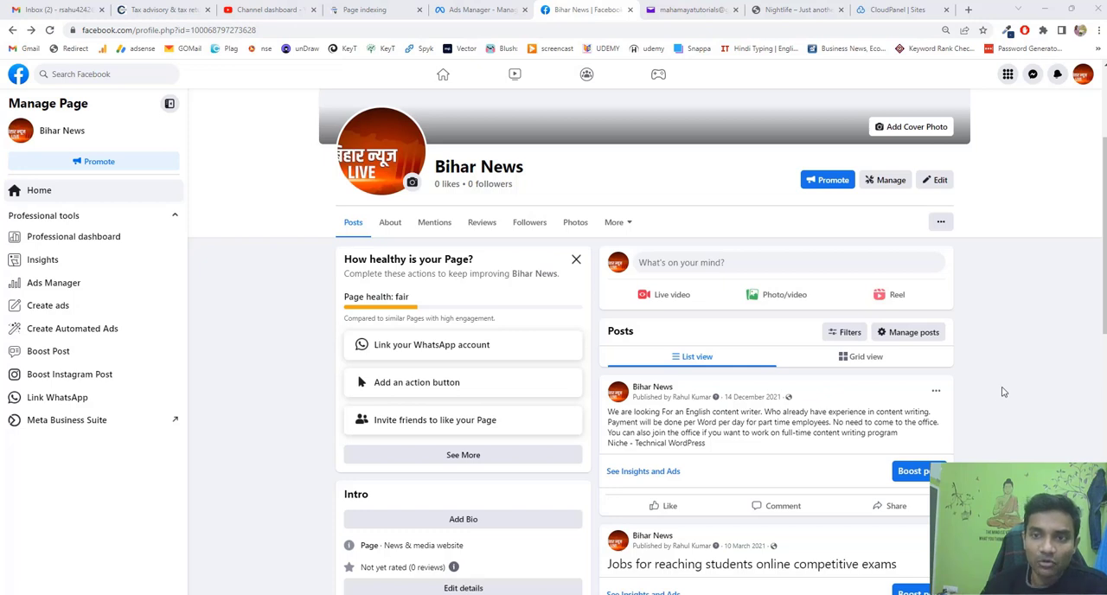
Open the Bihar News Page's linked accounts and start connecting an Instagram account with access to its messages in Inbox allowed.
left_click(887, 180)
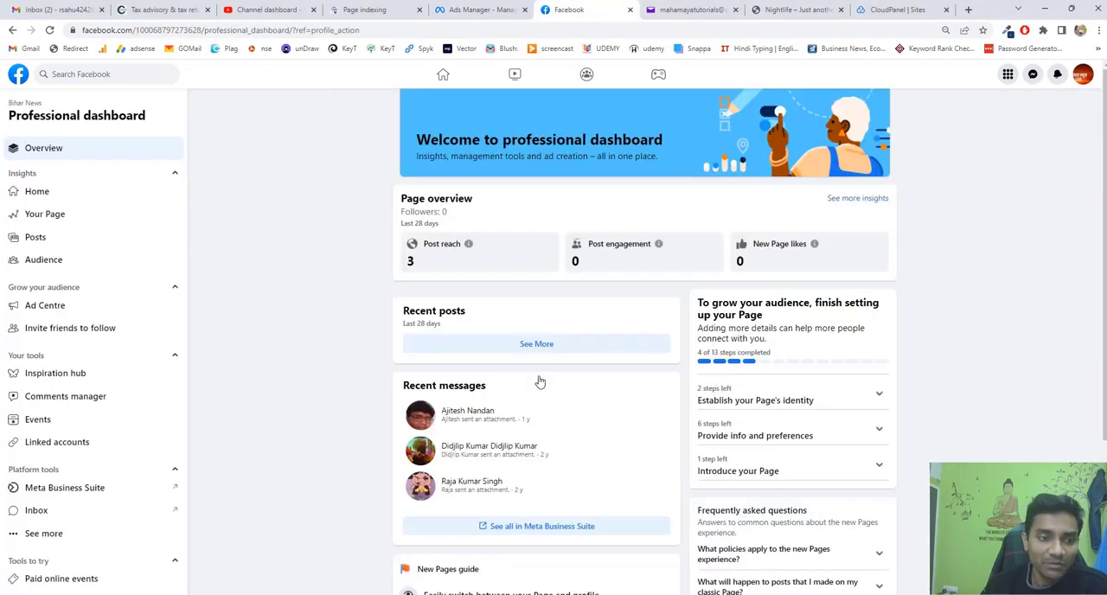
left_click(100, 447)
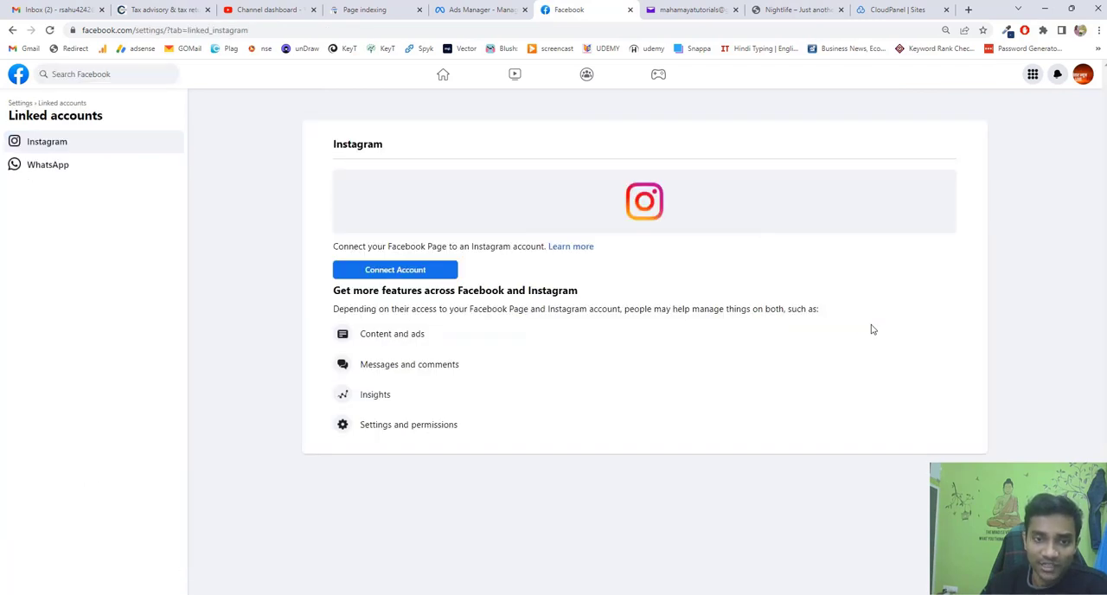
left_click(433, 272)
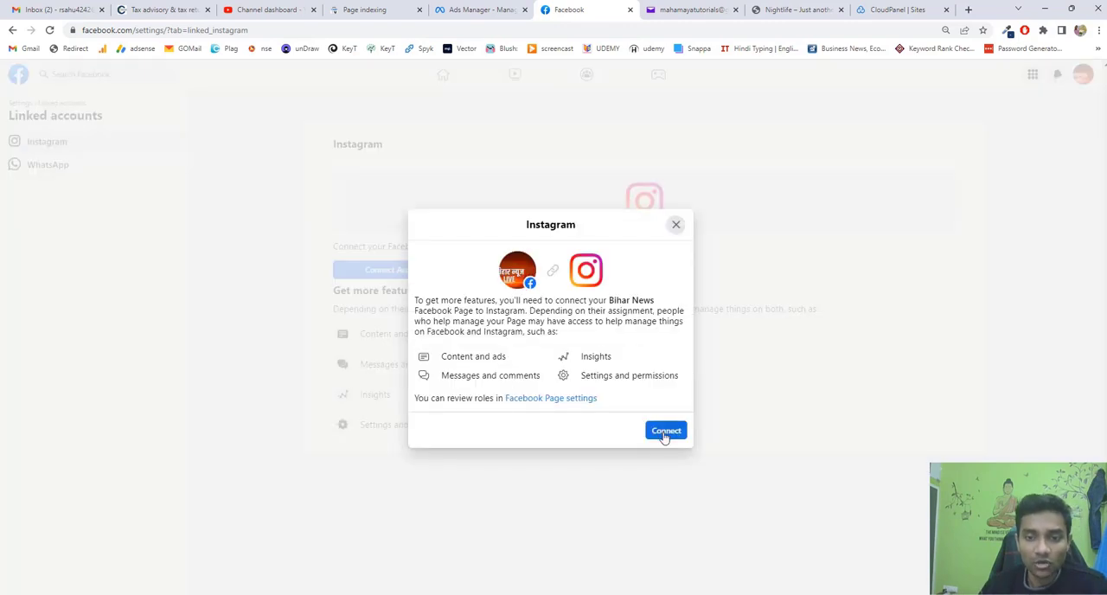
left_click(664, 432)
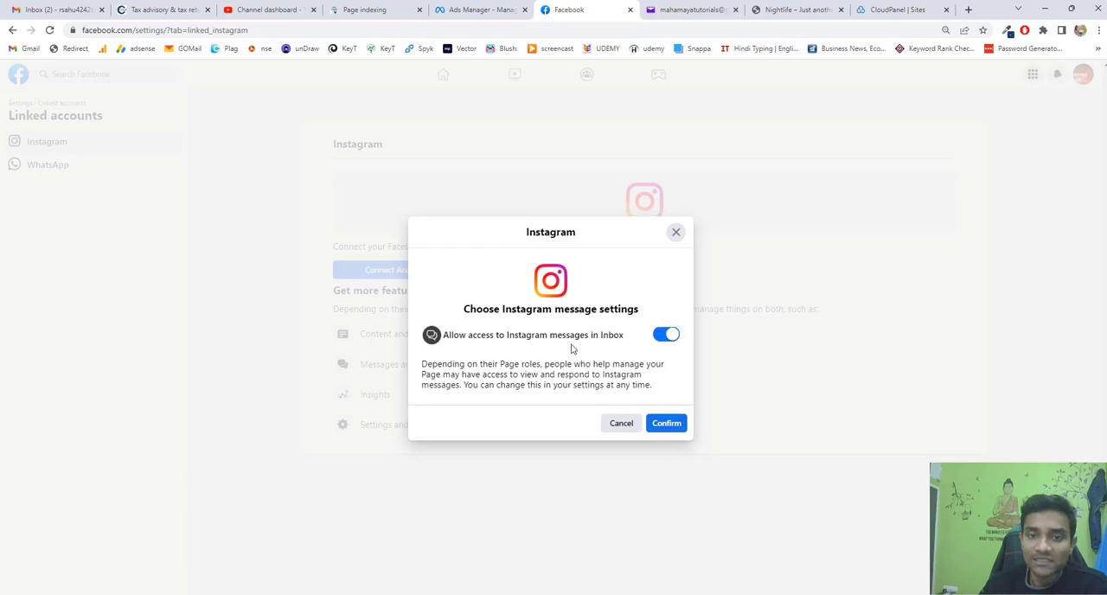
left_click(678, 423)
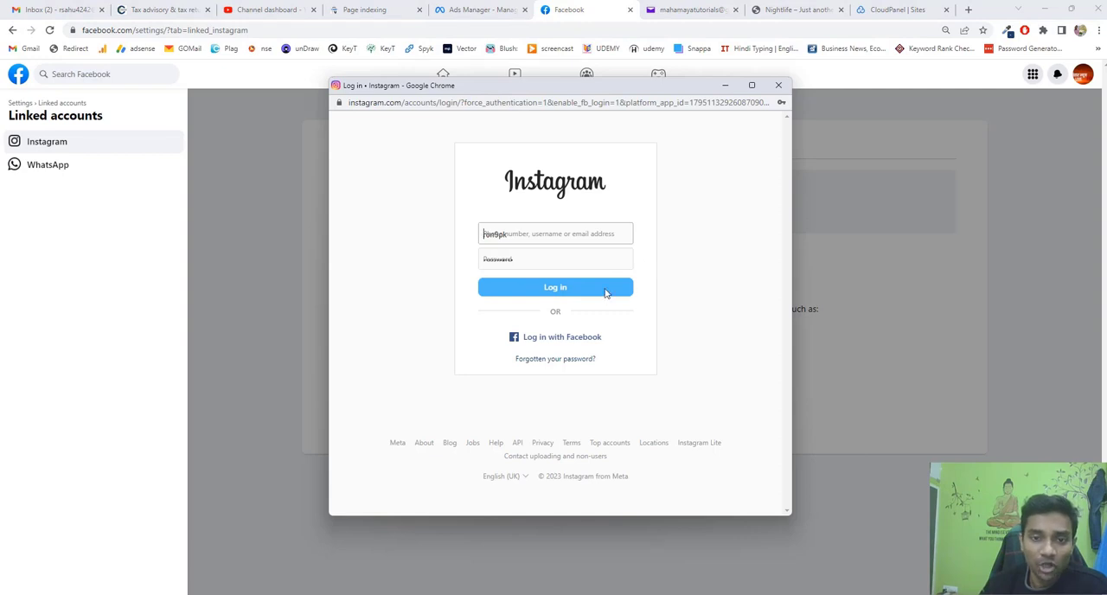
Log in to Instagram with the saved credentials, decline saving the login information and finish connecting the account to the Page.
left_click(605, 294)
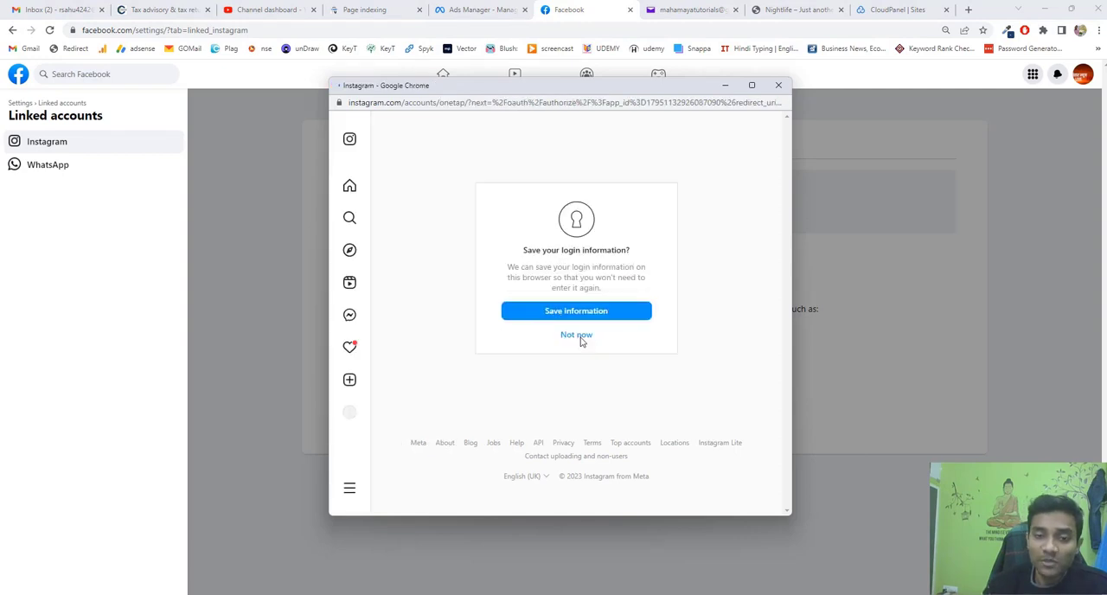
left_click(577, 336)
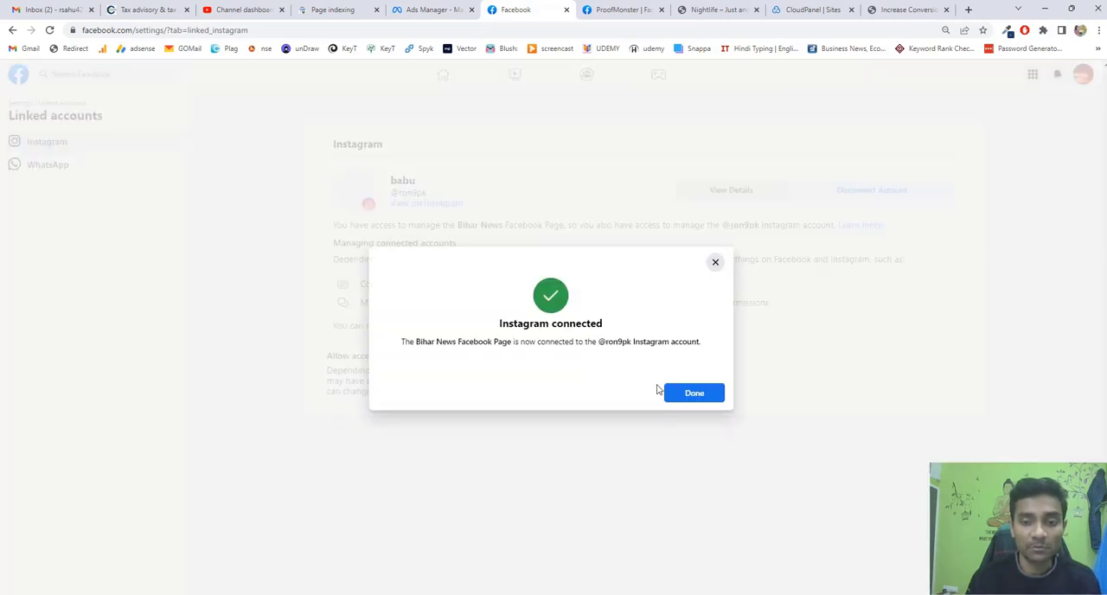
left_click(695, 393)
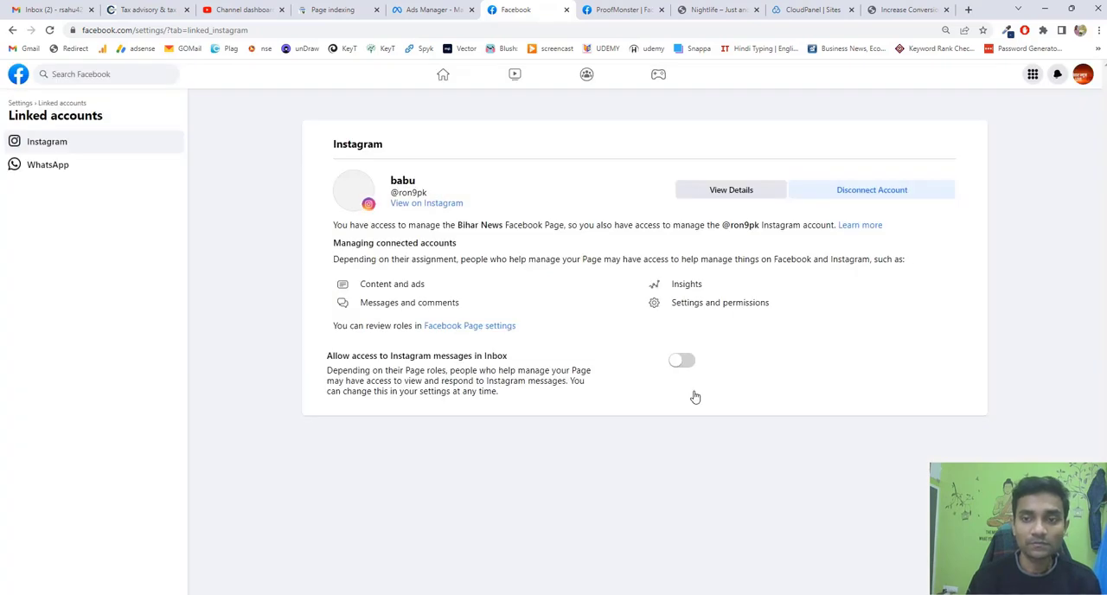
Return to Ads Manager and review the ad's Facebook Page and Instagram account choices and the Ad setup options.
left_click(427, 9)
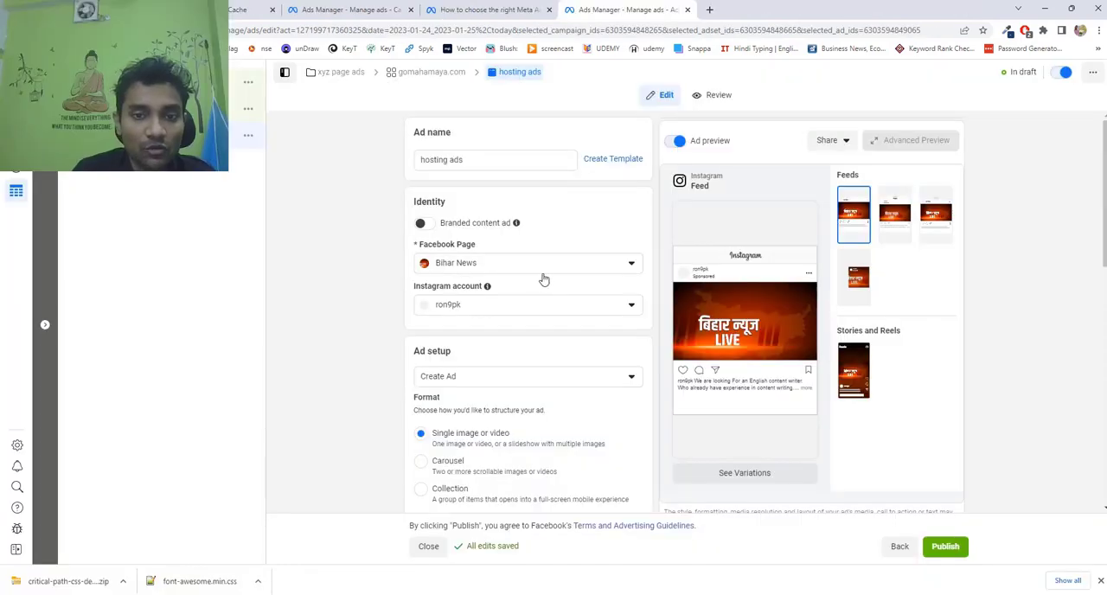
left_click(545, 271)
left_click(352, 269)
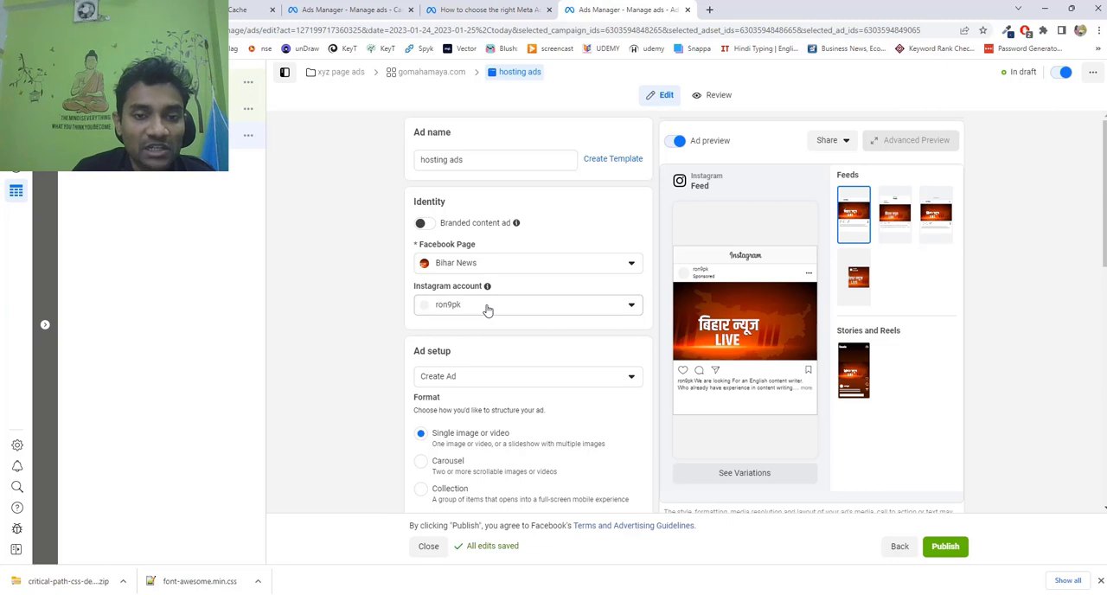
scroll(537, 303, "down", 1)
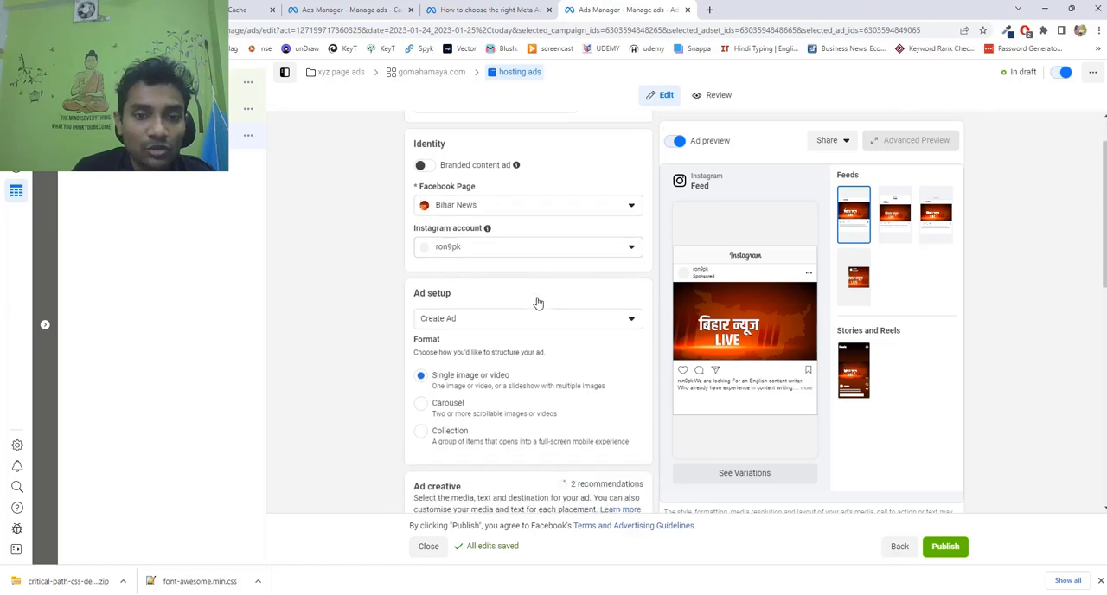
scroll(537, 302, "down", 2)
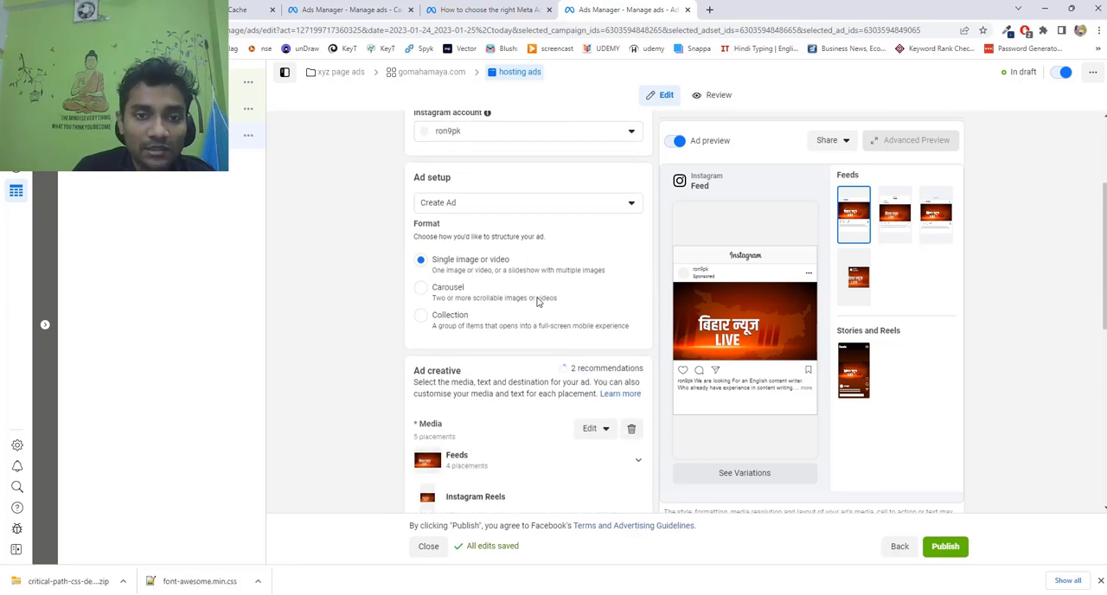
left_click(527, 204)
left_click(304, 250)
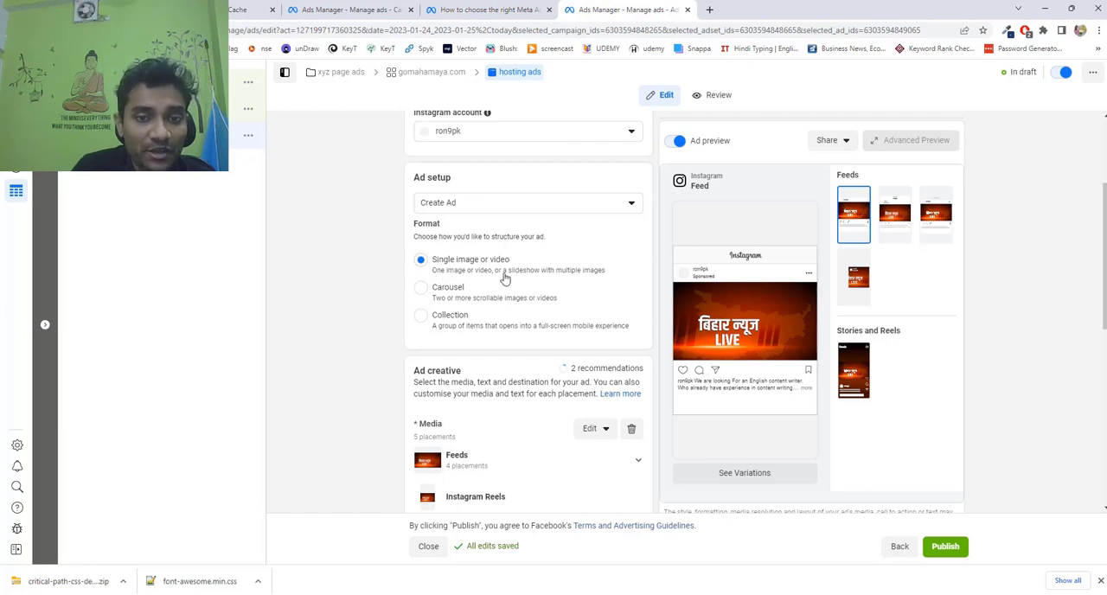
Remove the existing media for all placements from the ad creative.
scroll(506, 278, "down", 3)
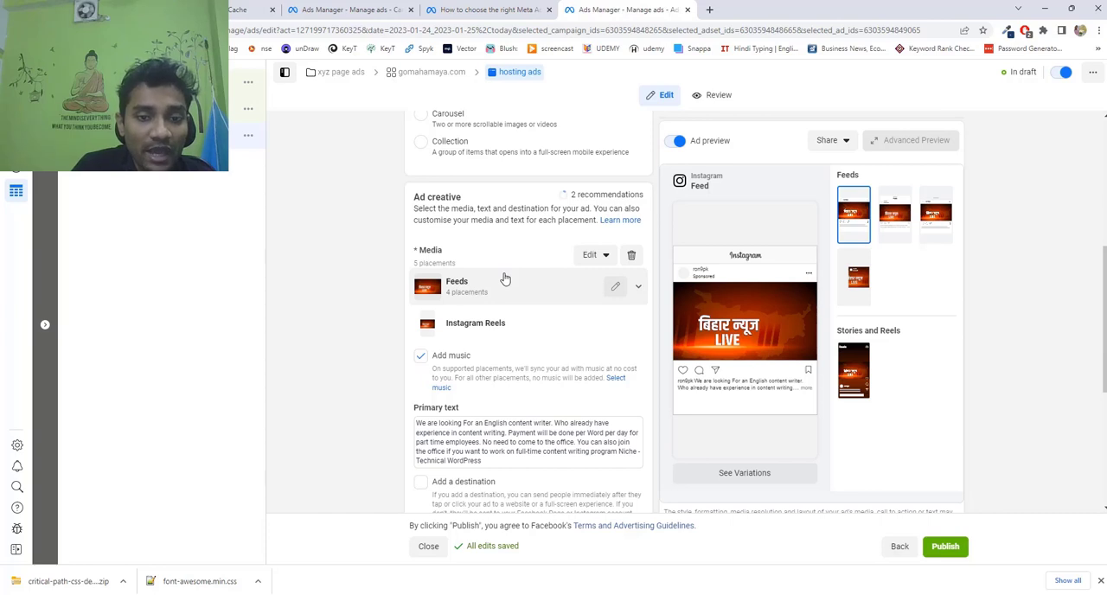
left_click(633, 257)
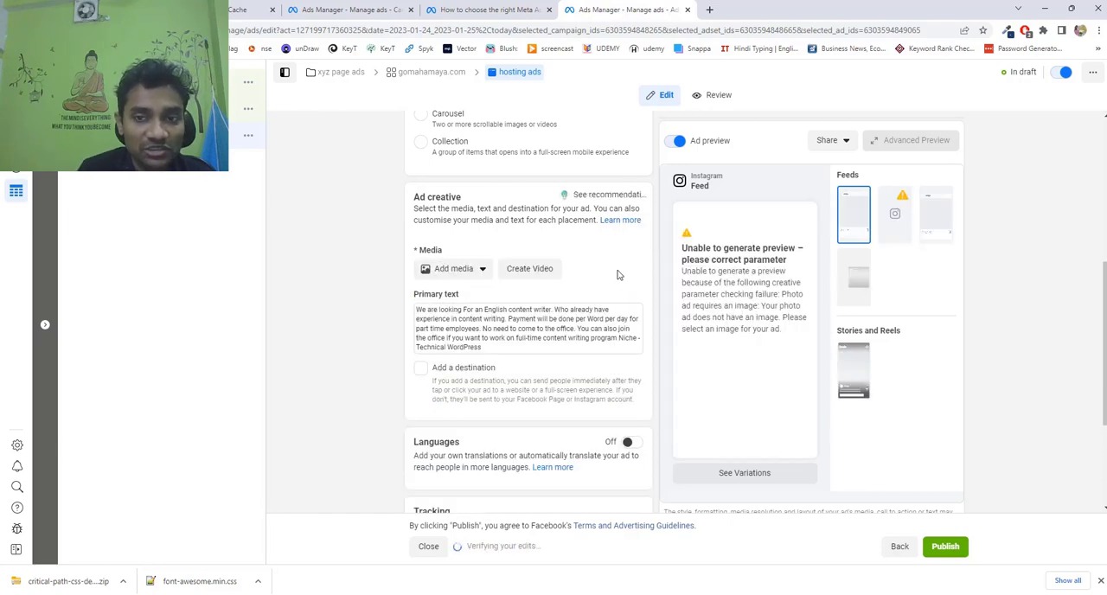
scroll(865, 277, "down", 2)
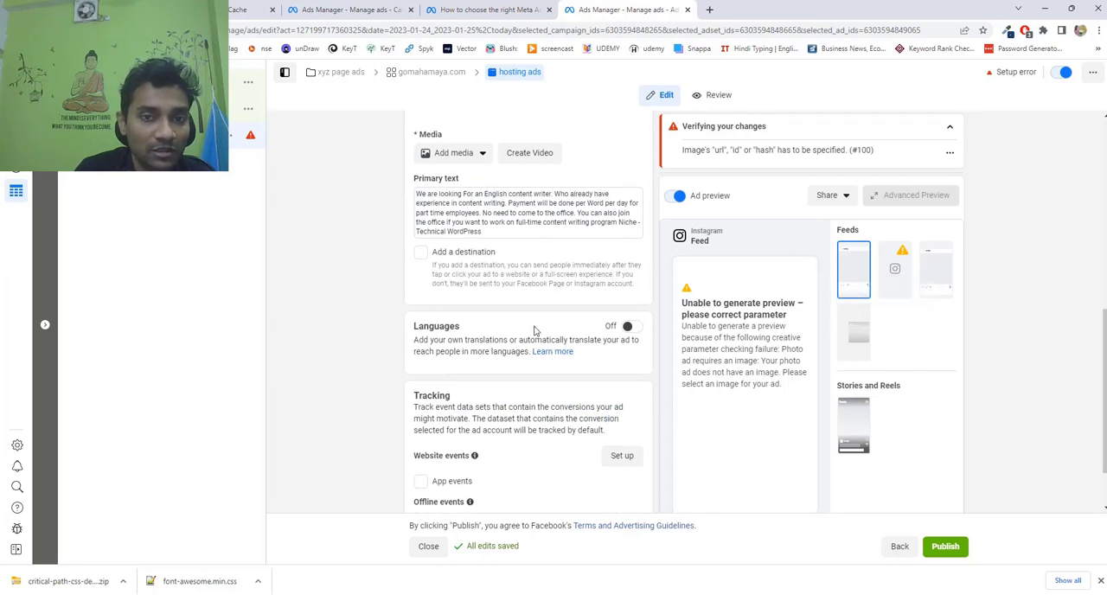
Upload the 13-second video whose file name starts with 01a4419e755 from the Desktop as the ad's media and continue to its crop settings.
scroll(534, 329, "up", 1)
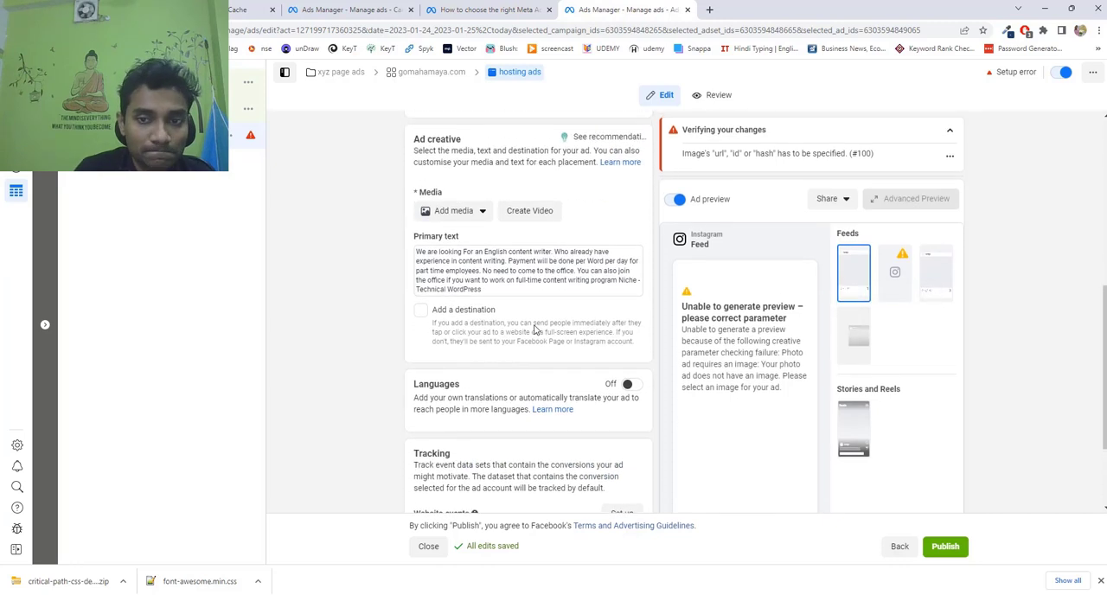
left_click(442, 212)
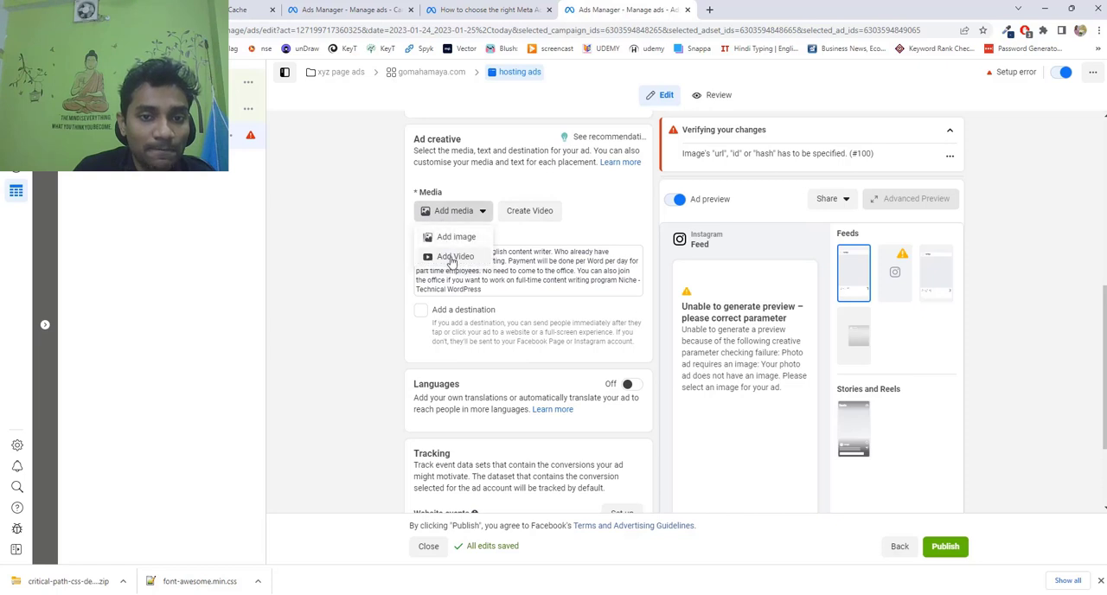
left_click(453, 257)
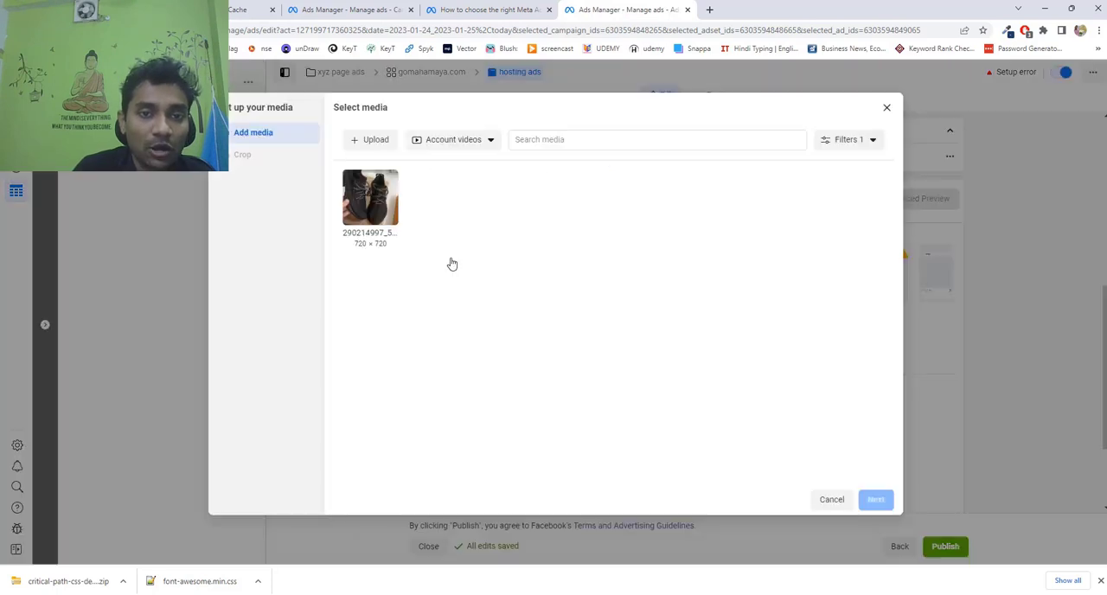
left_click(370, 141)
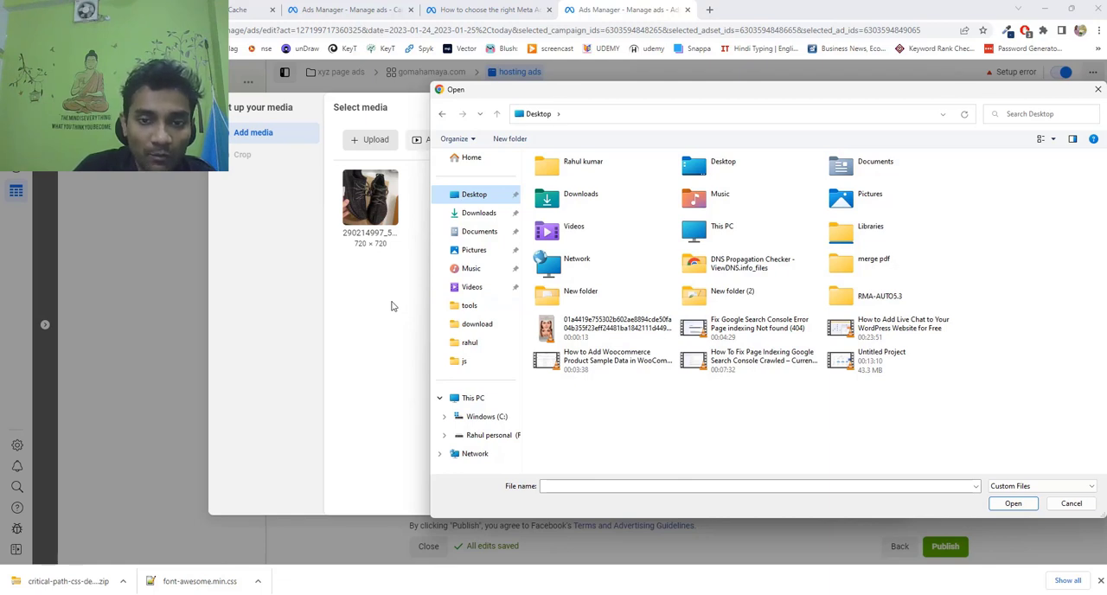
left_click(618, 339)
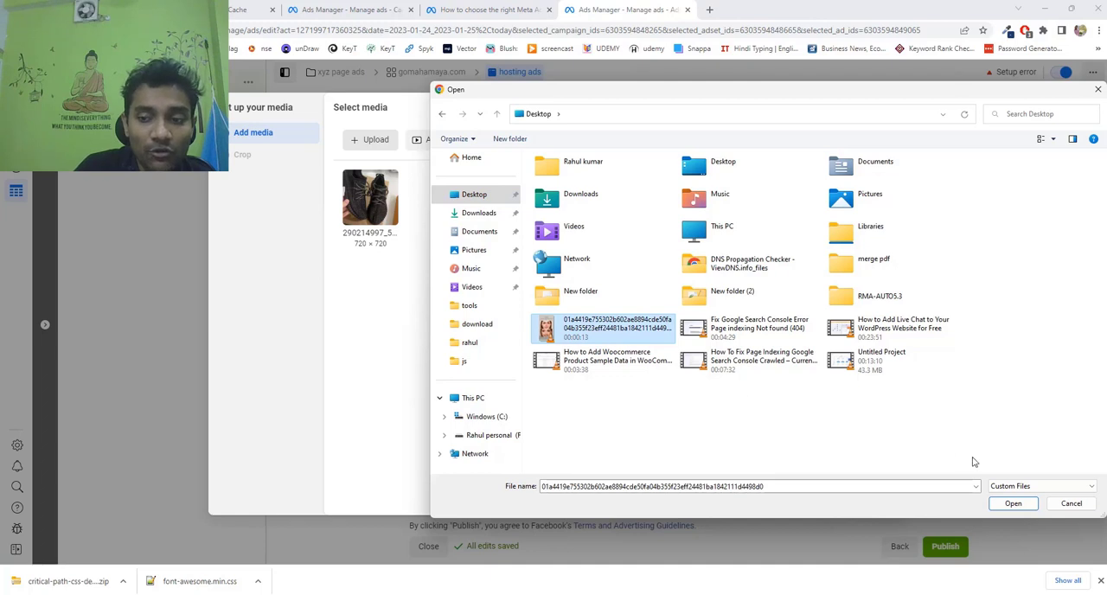
left_click(1024, 509)
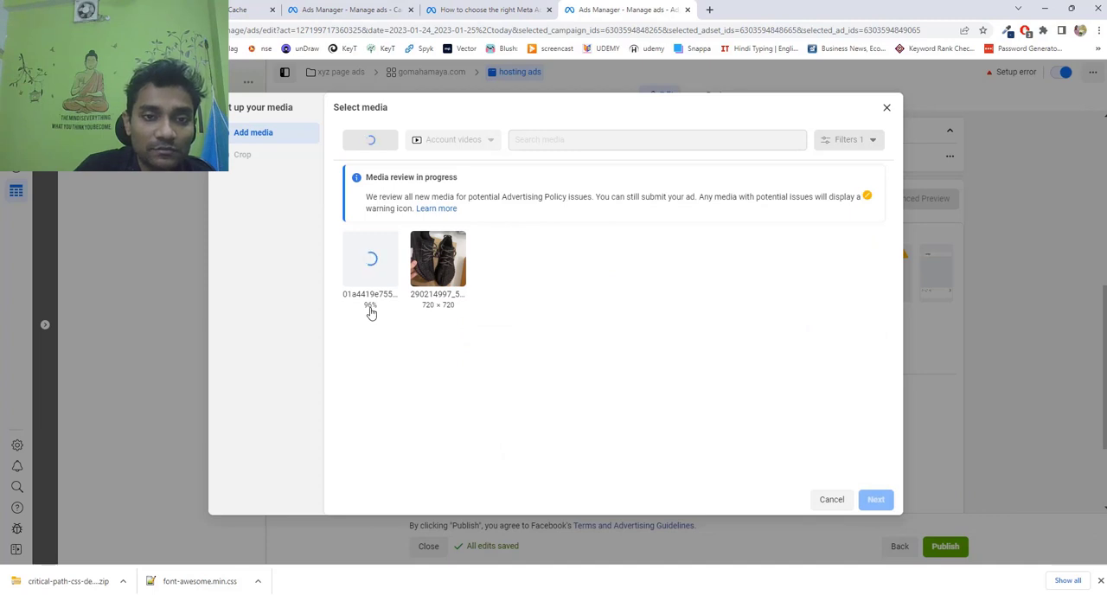
left_click(876, 500)
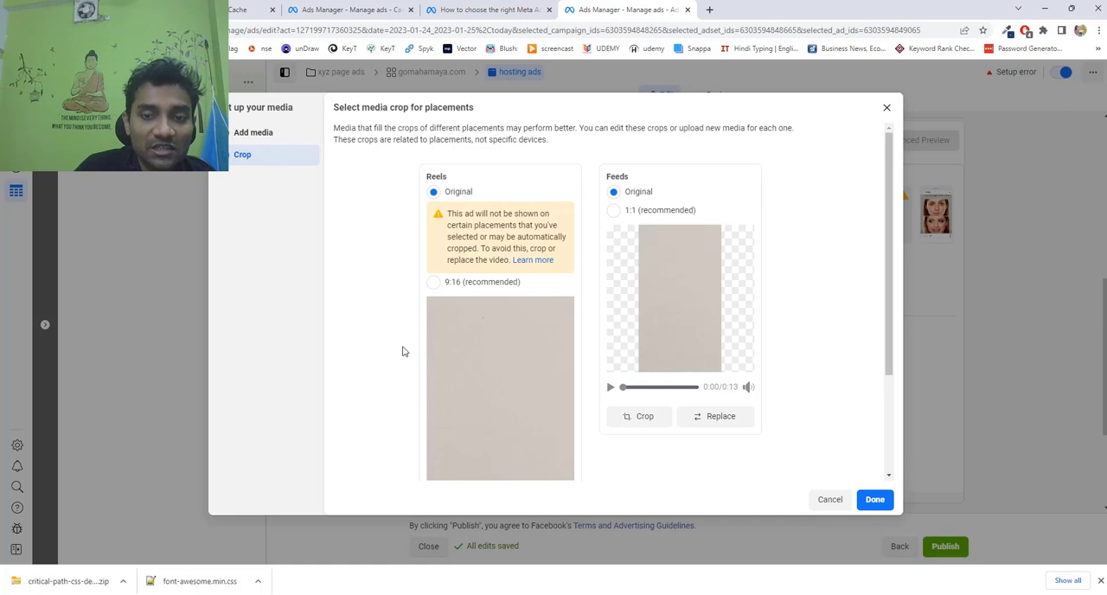
Crop the video to 9:16 for Reels and 1:1 for Feeds, and apply the media to the ad.
left_click(434, 284)
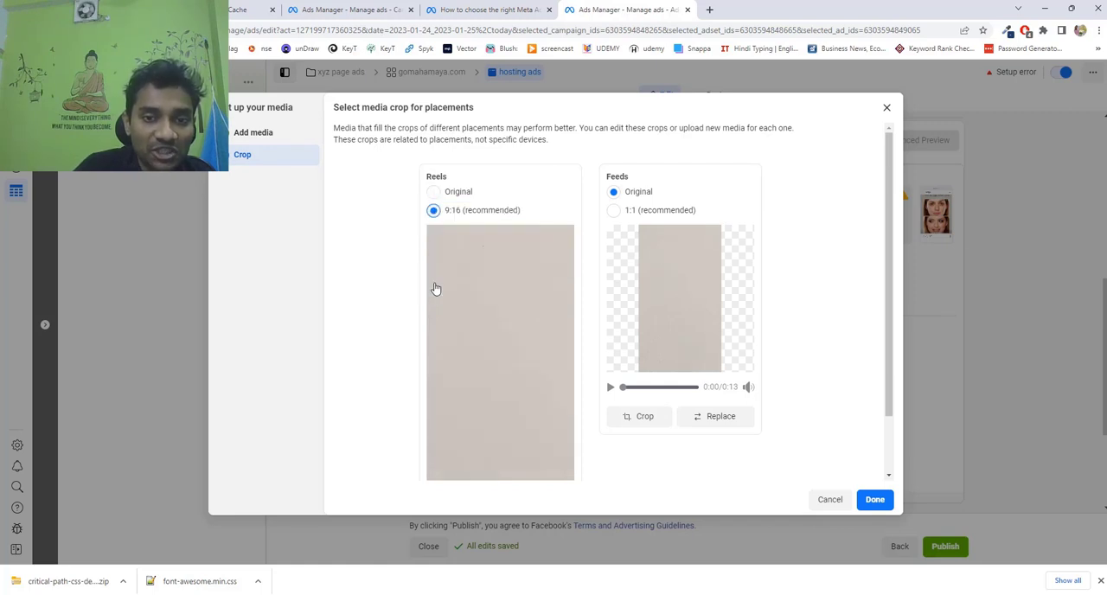
left_click(613, 211)
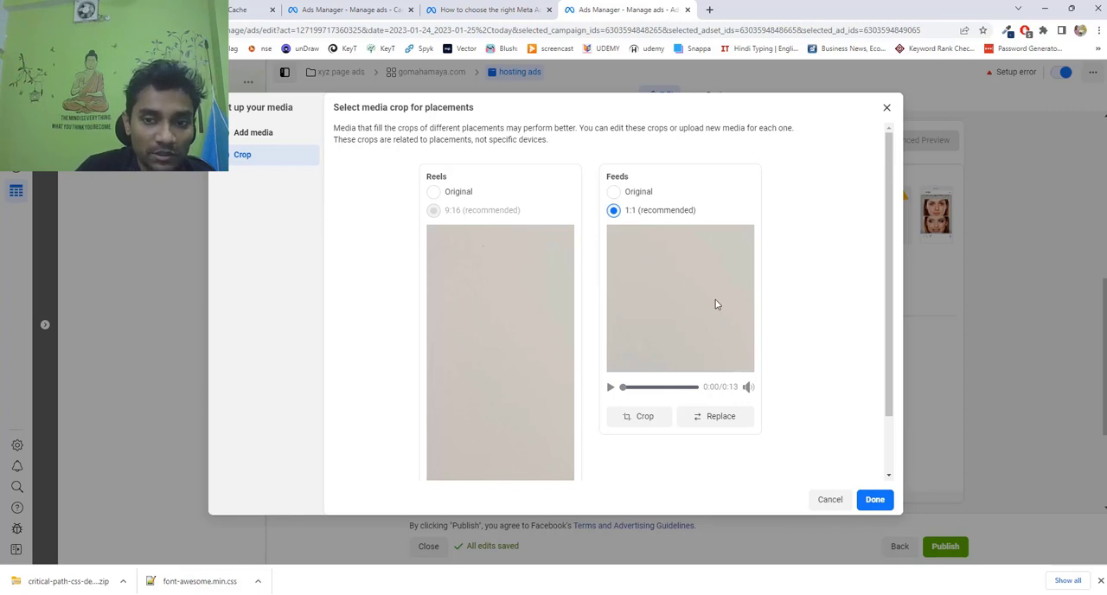
left_click(885, 507)
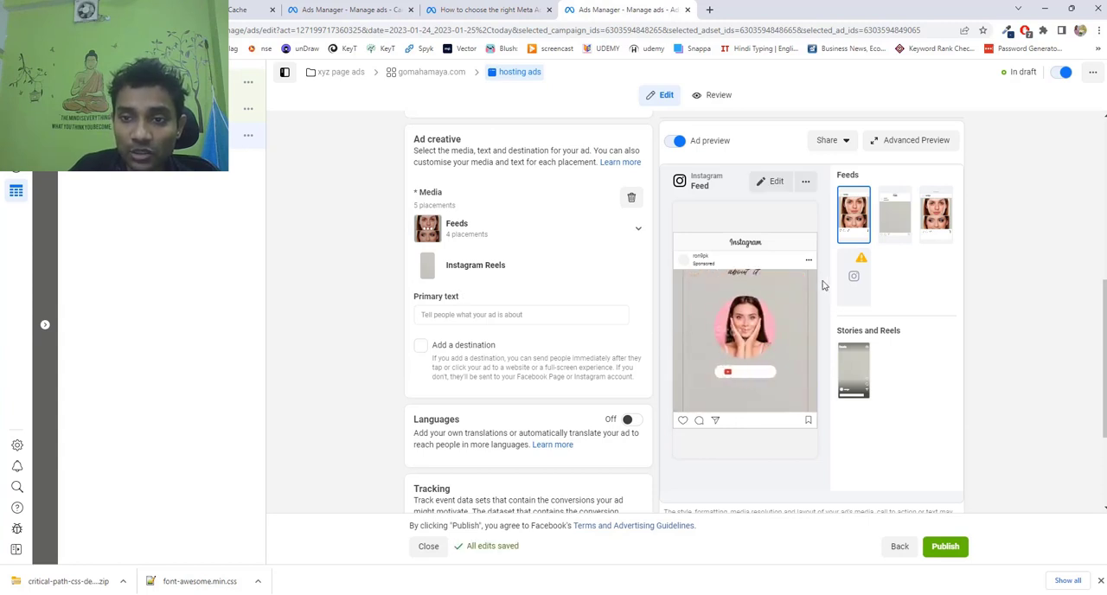
Preview the ad in the Instagram Reels, profile feed, Explore home and Feed placements.
left_click(847, 373)
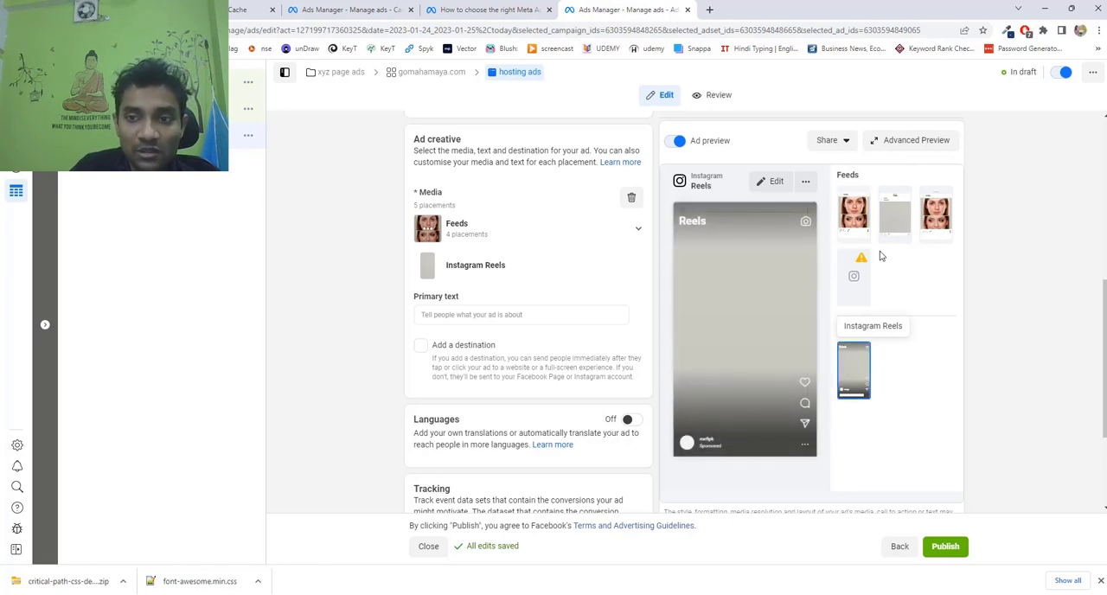
left_click(891, 218)
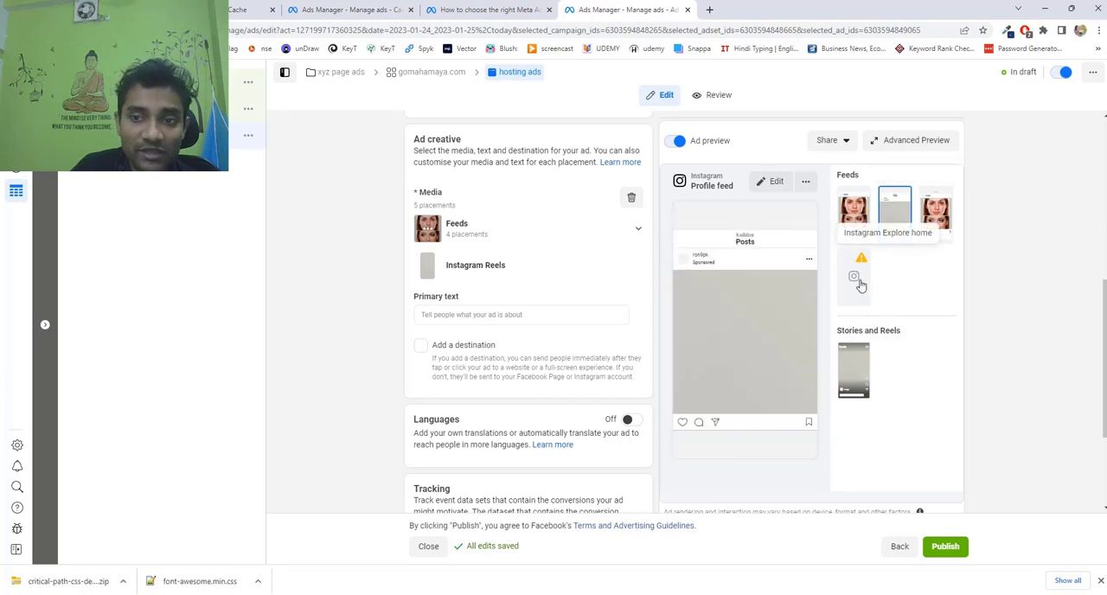
left_click(858, 278)
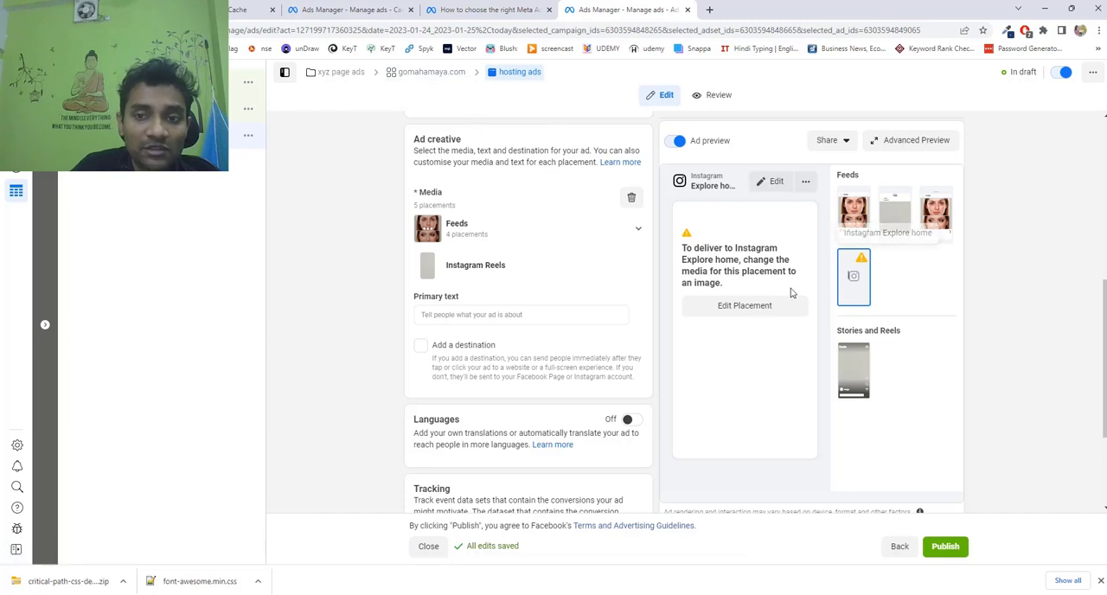
left_click(854, 212)
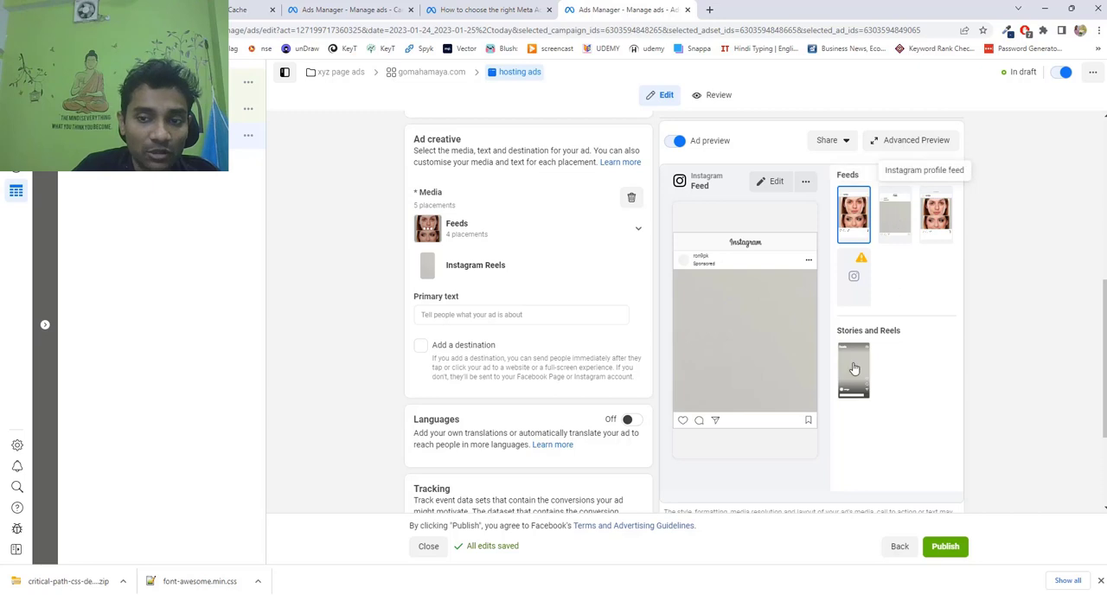
Enter "connect with expert Dm us" as the ad's primary text.
scroll(527, 350, "down", 2)
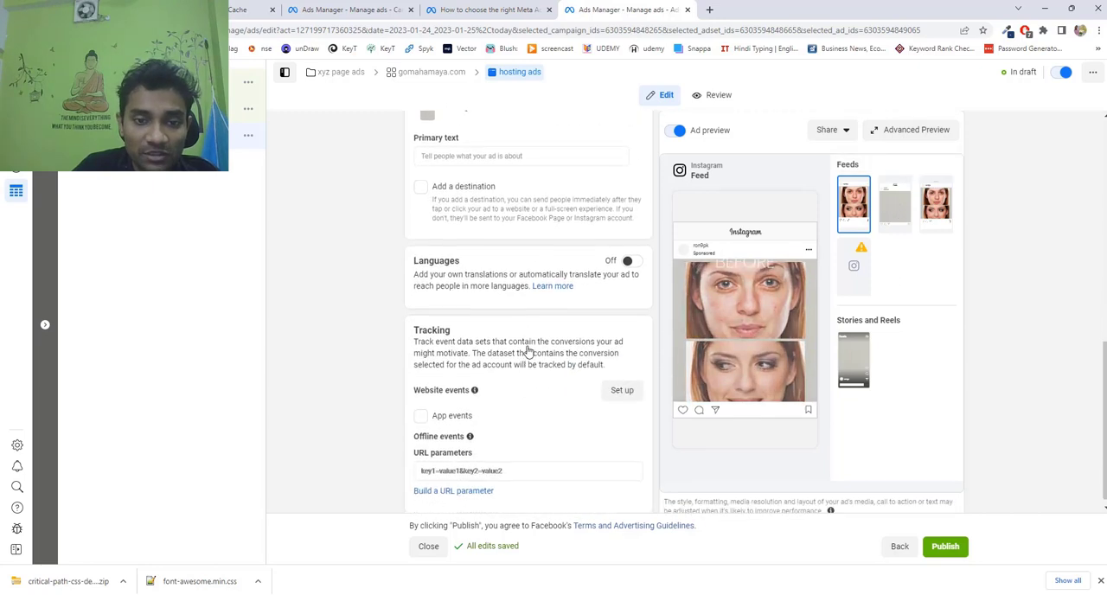
scroll(732, 349, "up", 2)
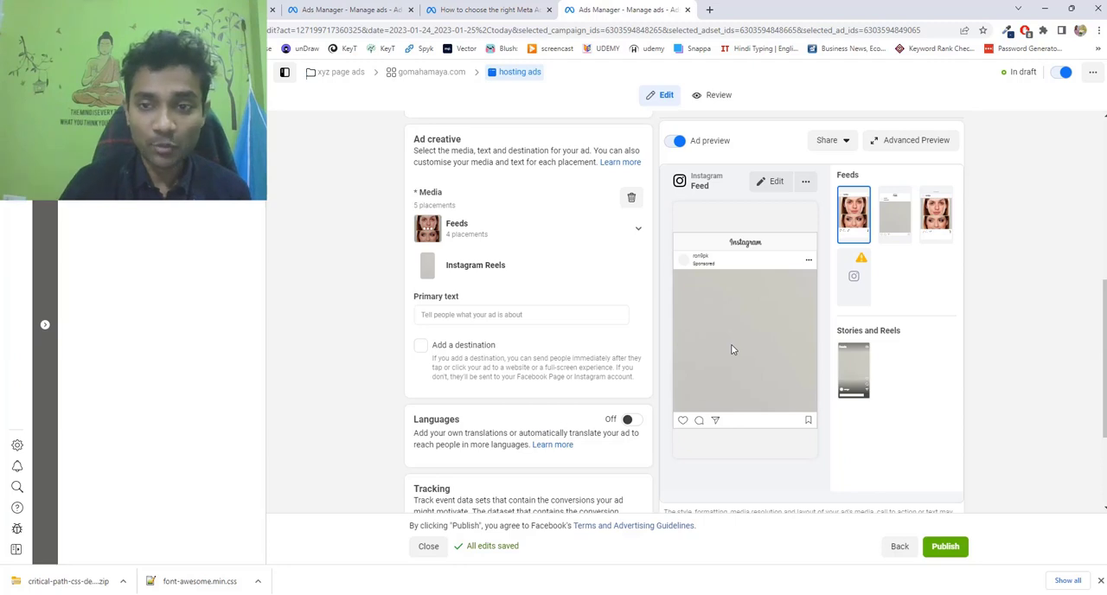
left_click(433, 314)
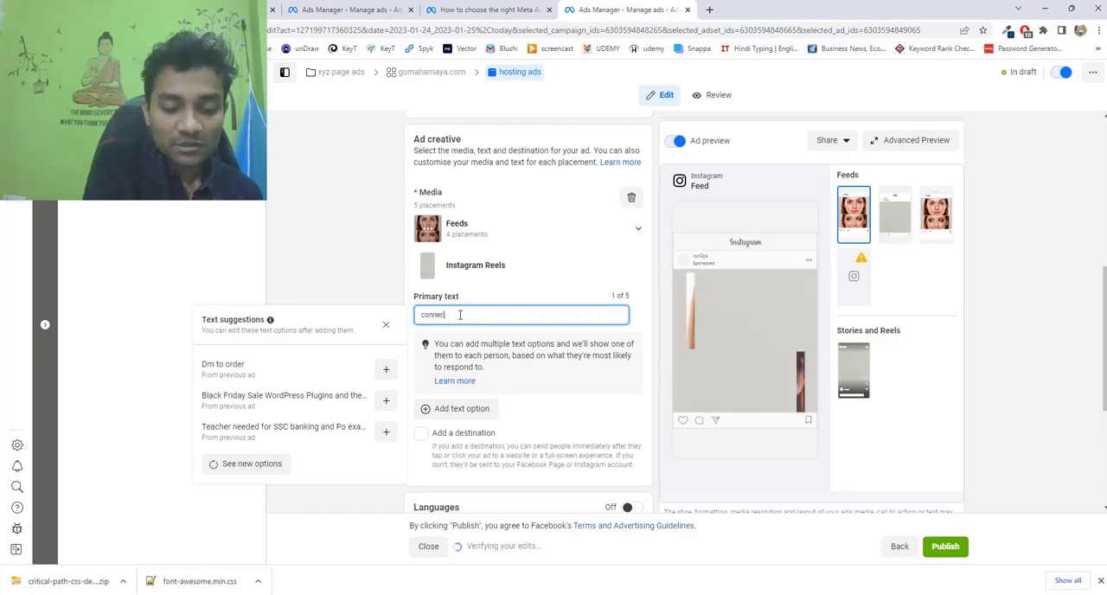
type("t with expert Dm us")
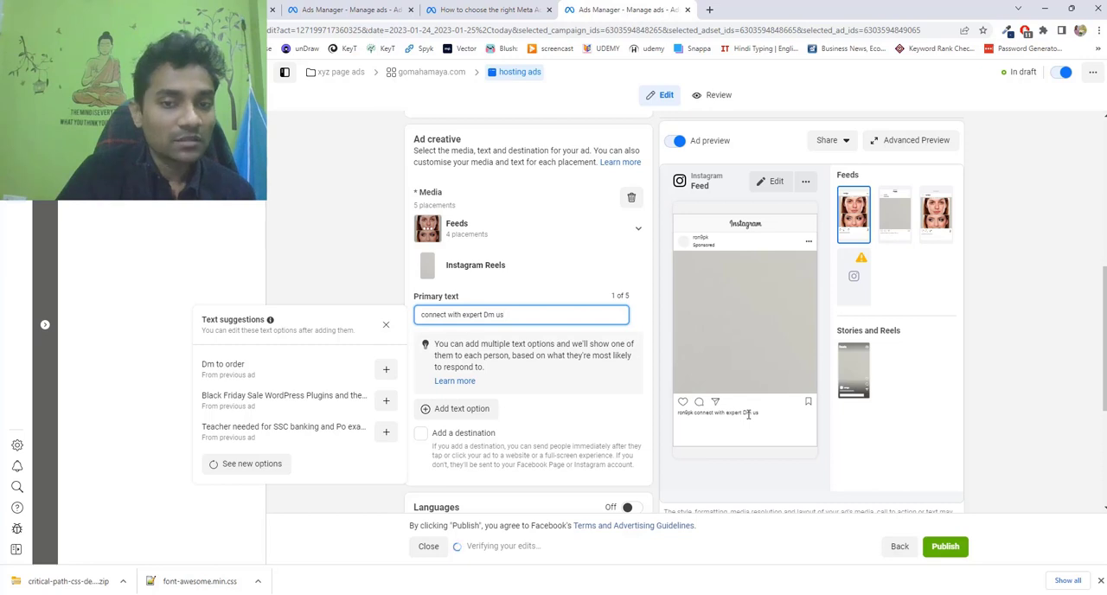
left_click(579, 379)
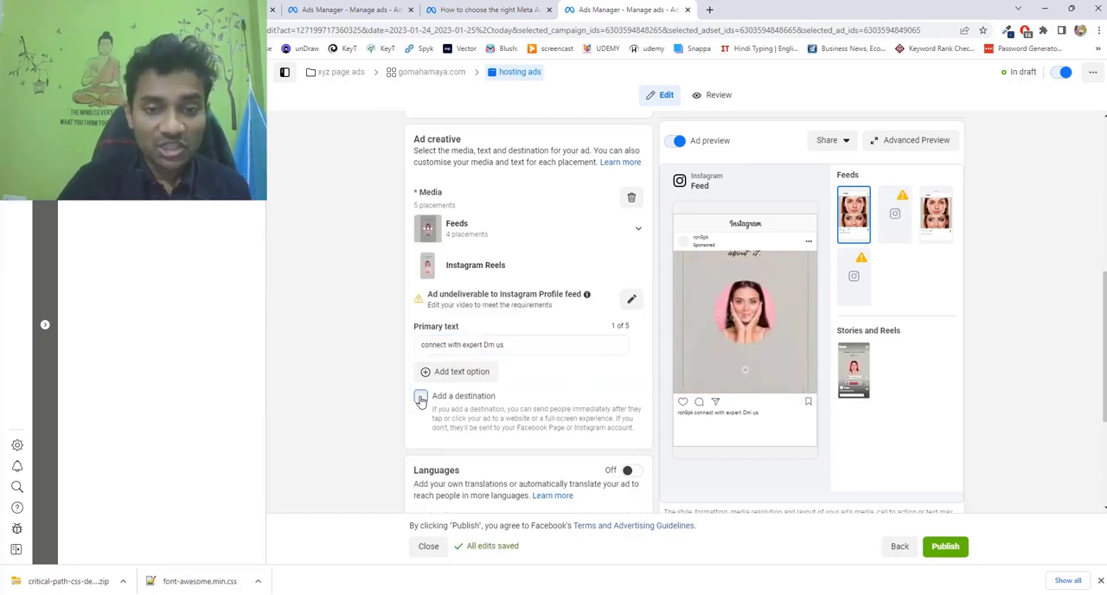
Add a destination to the ad and enter "black friday sales" as its headline.
left_click(508, 407)
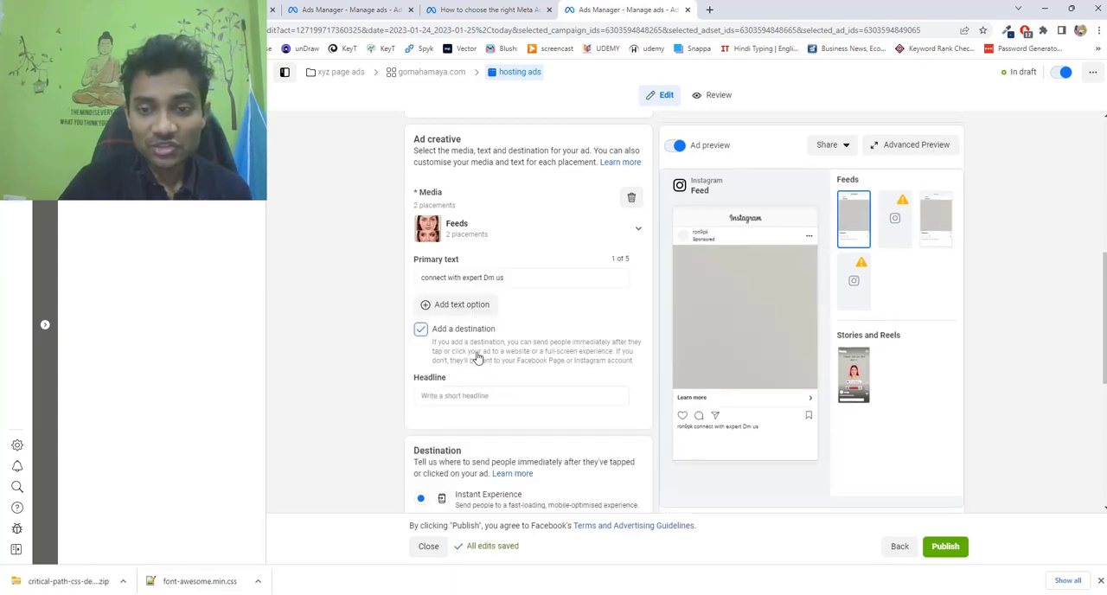
scroll(477, 358, "down", 2)
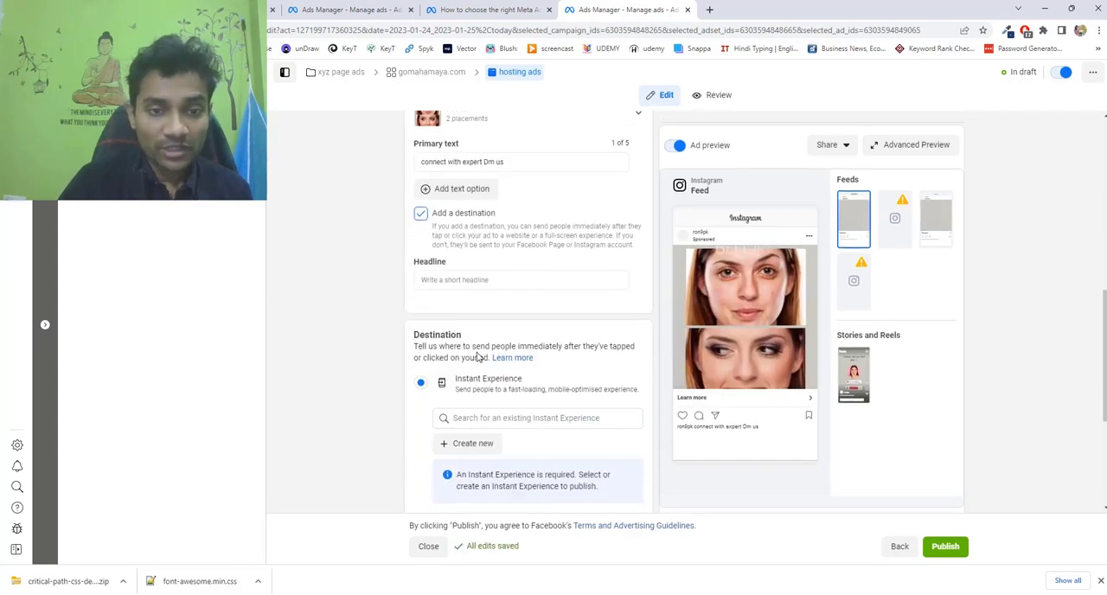
left_click(508, 280)
type("b")
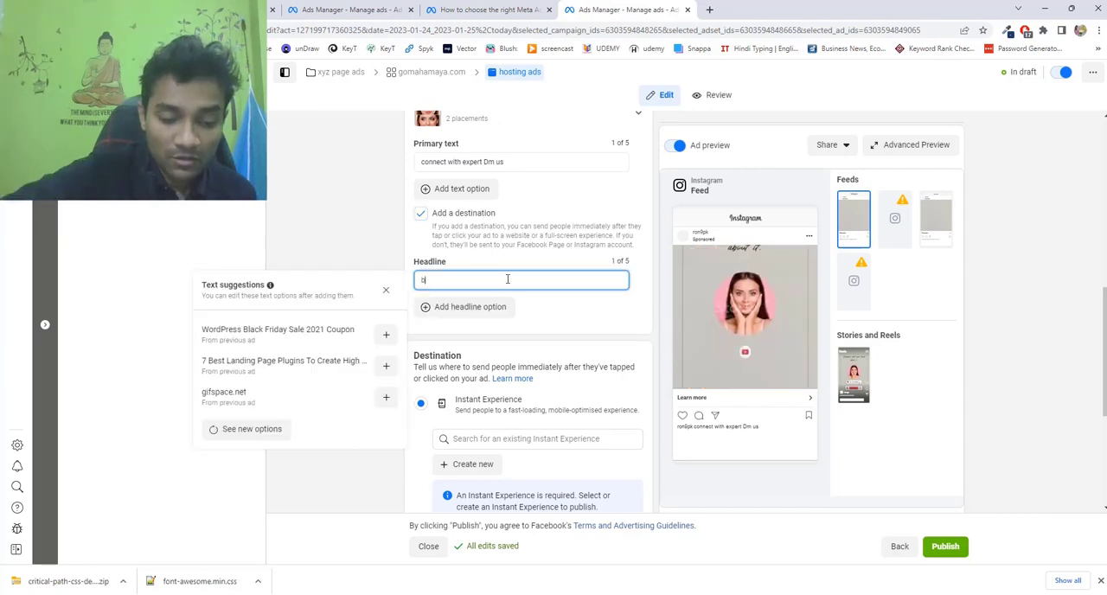
type("lack")
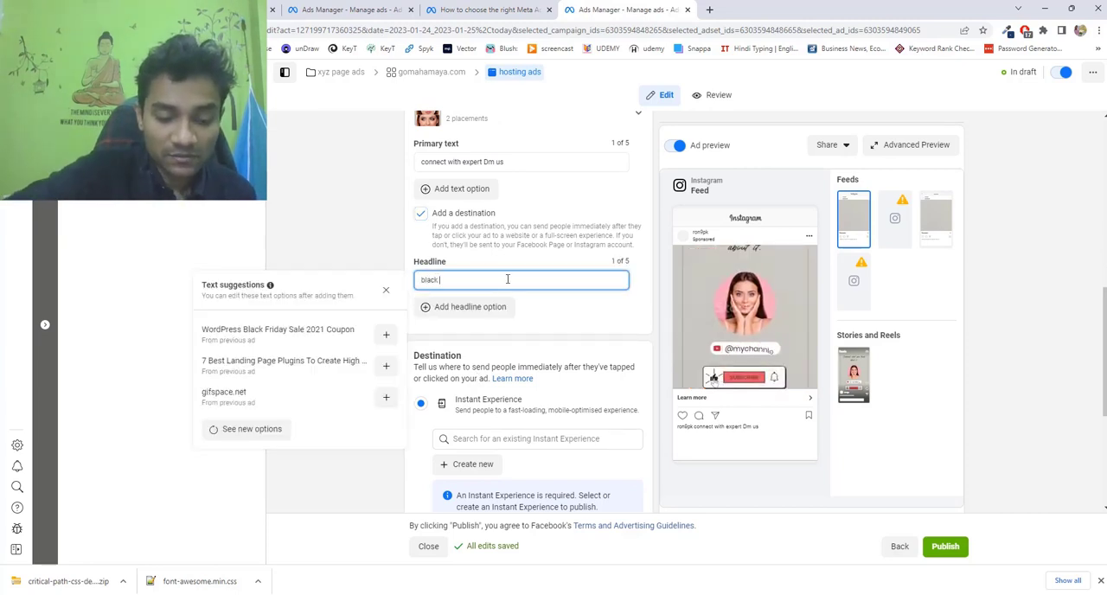
type(" friday sales")
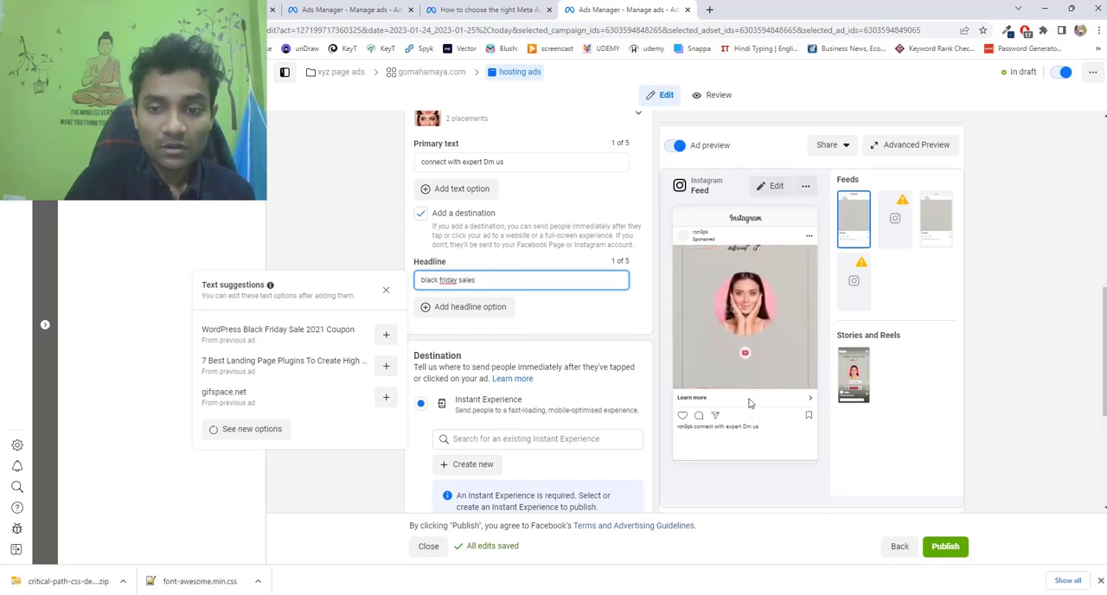
left_click(367, 245)
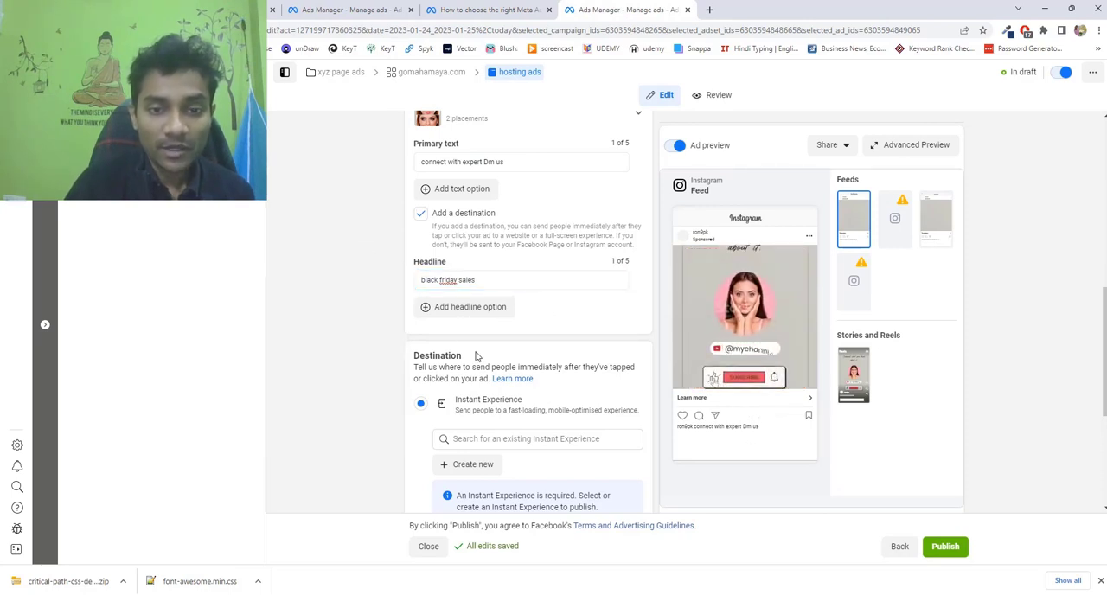
scroll(503, 394, "down", 1)
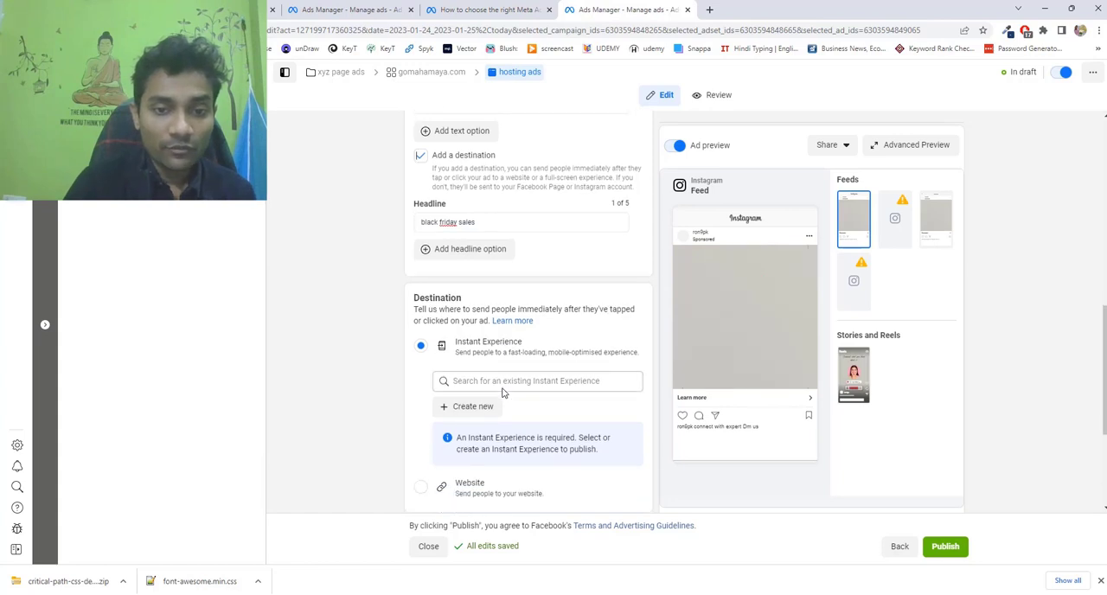
scroll(503, 393, "down", 2)
scroll(511, 425, "up", 1)
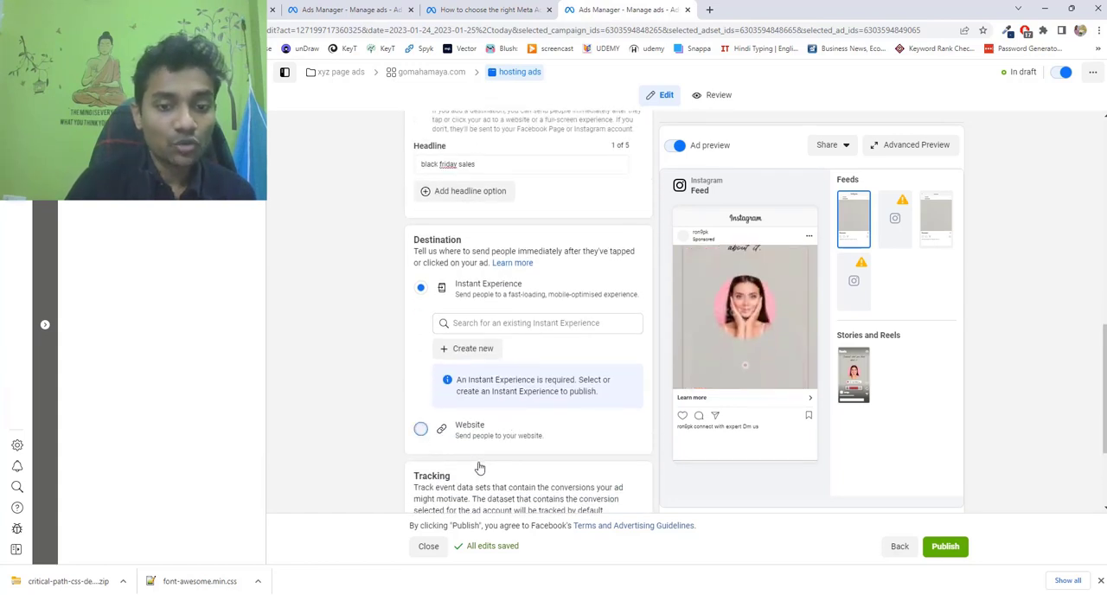
left_click(470, 428)
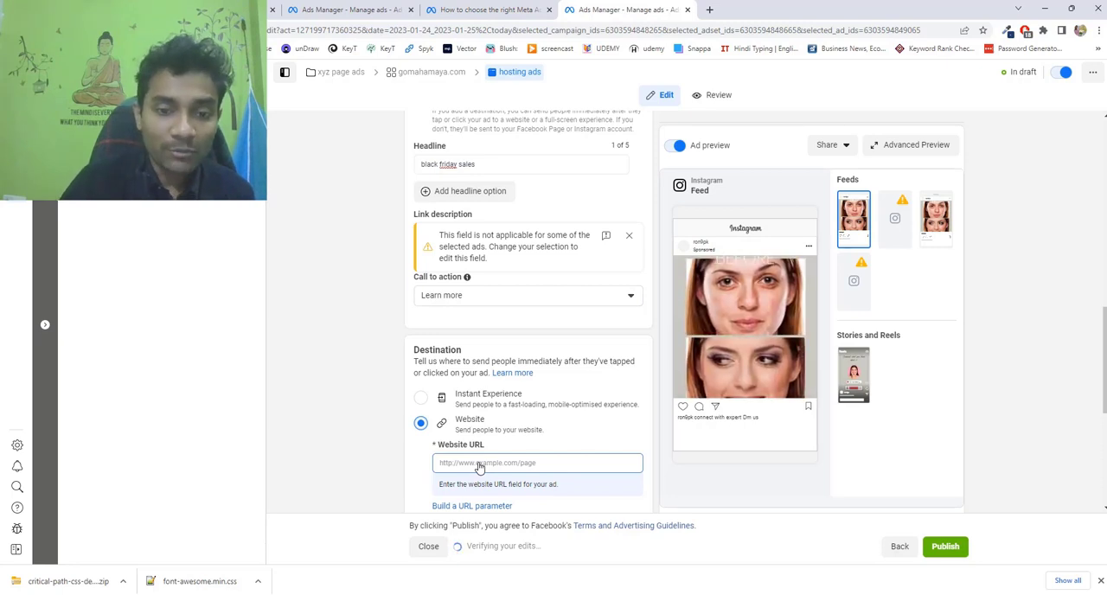
type("https://www.gomahamaya.com")
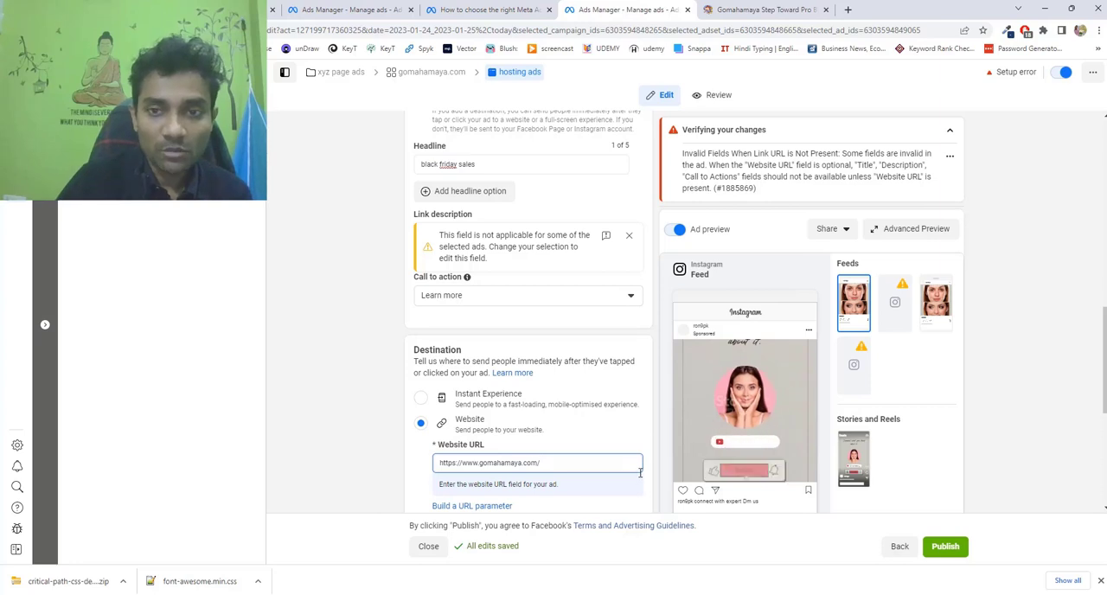
type("/")
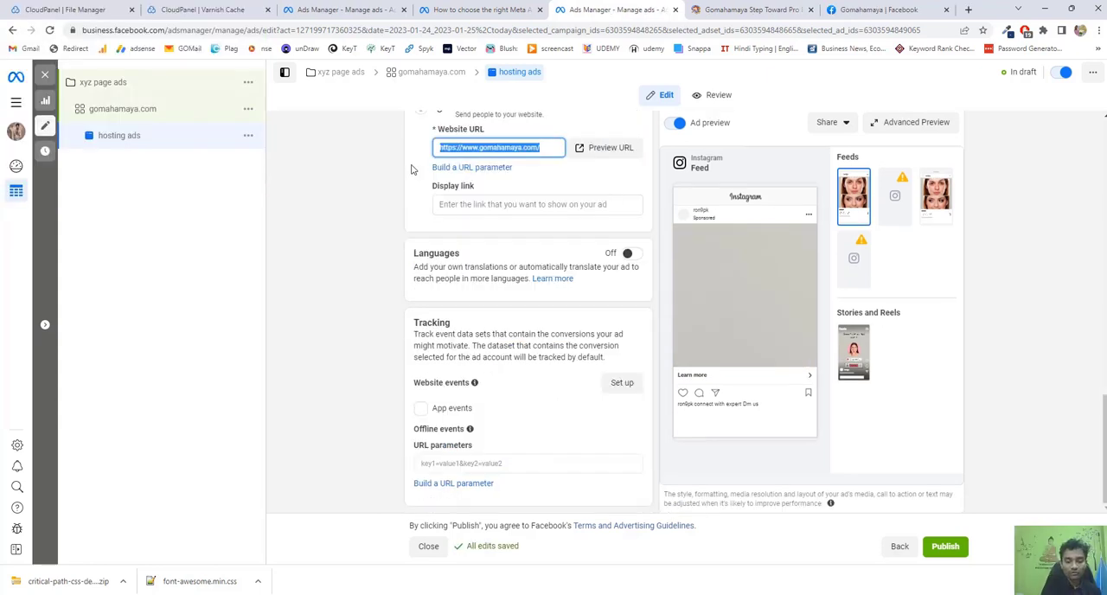
type("https://www.facebook.com/gomahamaya/")
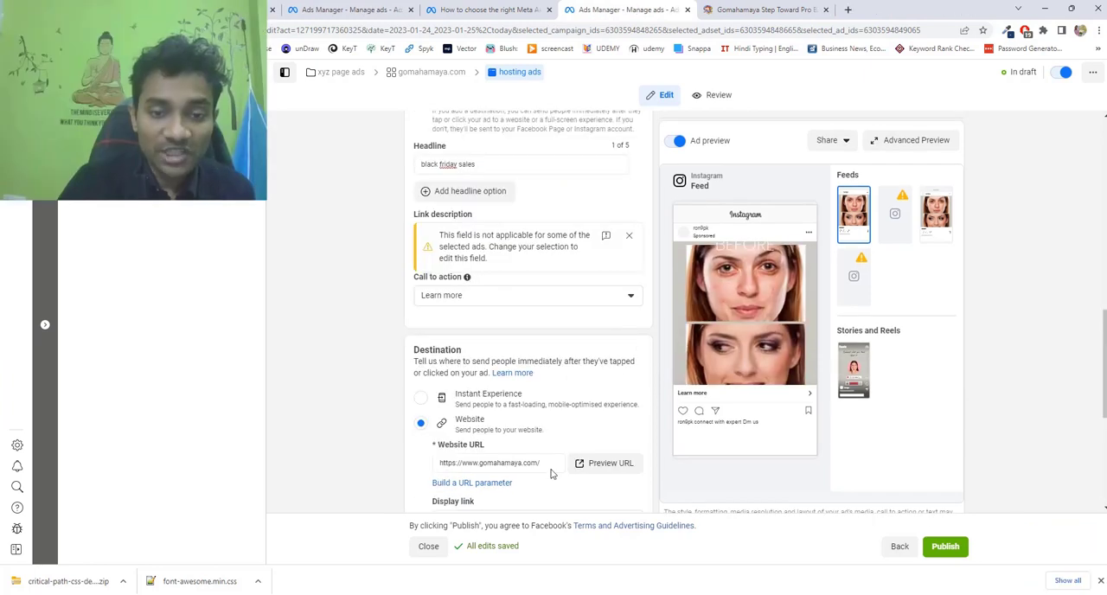
View the ad in the advanced preview across its Instagram feed, Explore and Reels placements, and close the preview.
scroll(553, 473, "down", 4)
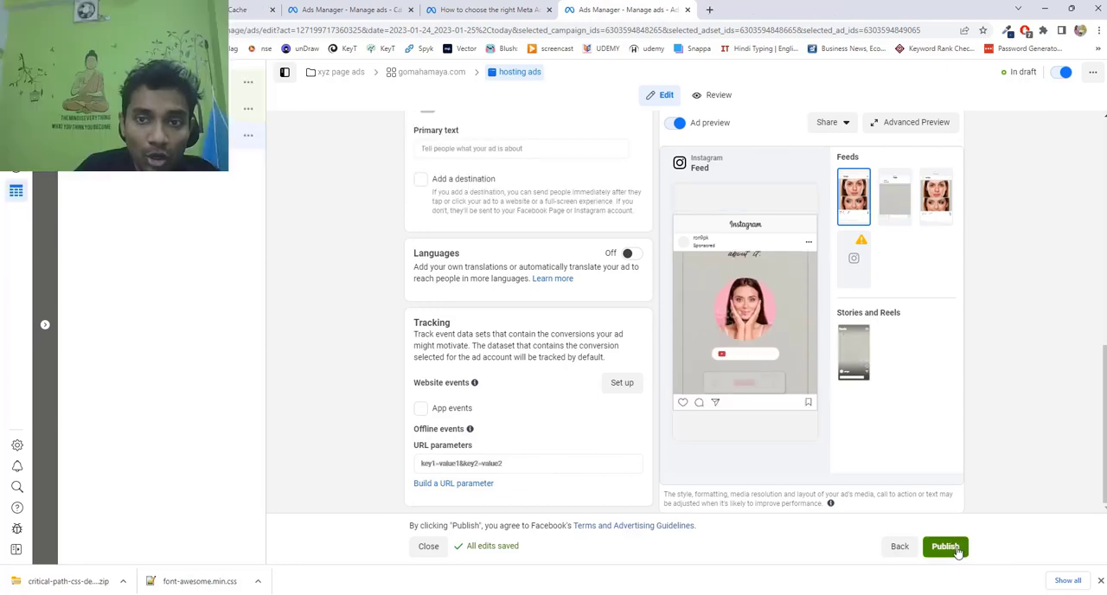
left_click(913, 124)
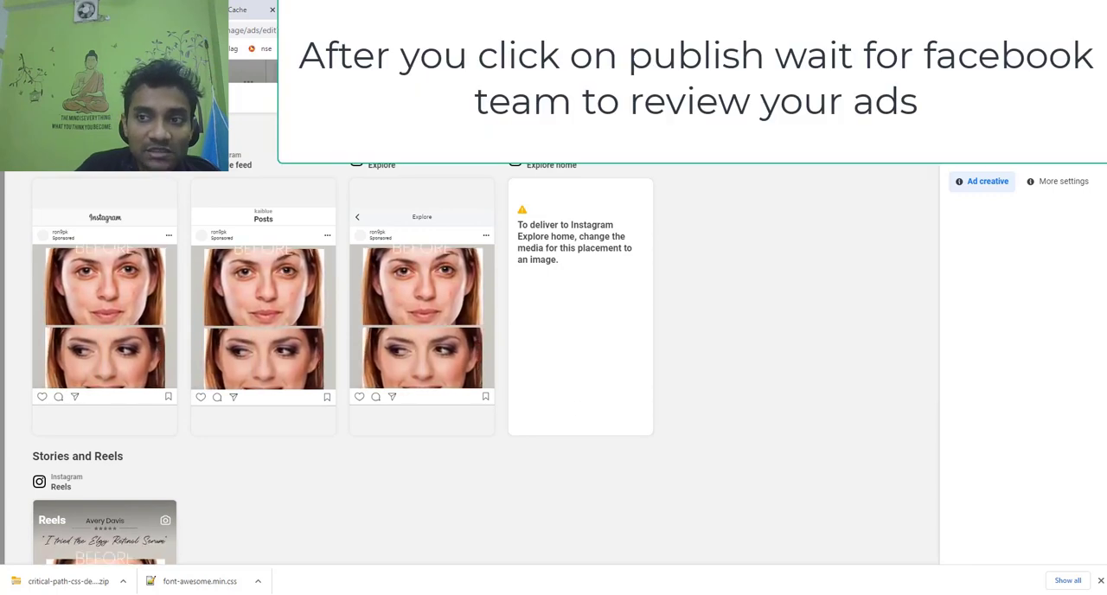
left_click(1087, 98)
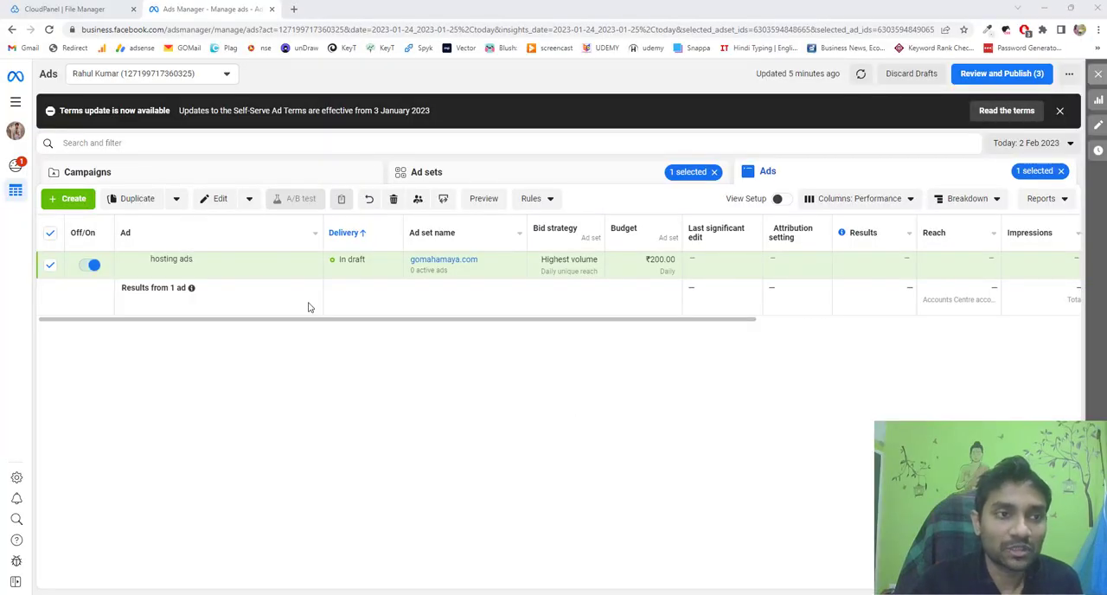
Go to the Audiences tool of the ad account.
left_click(16, 101)
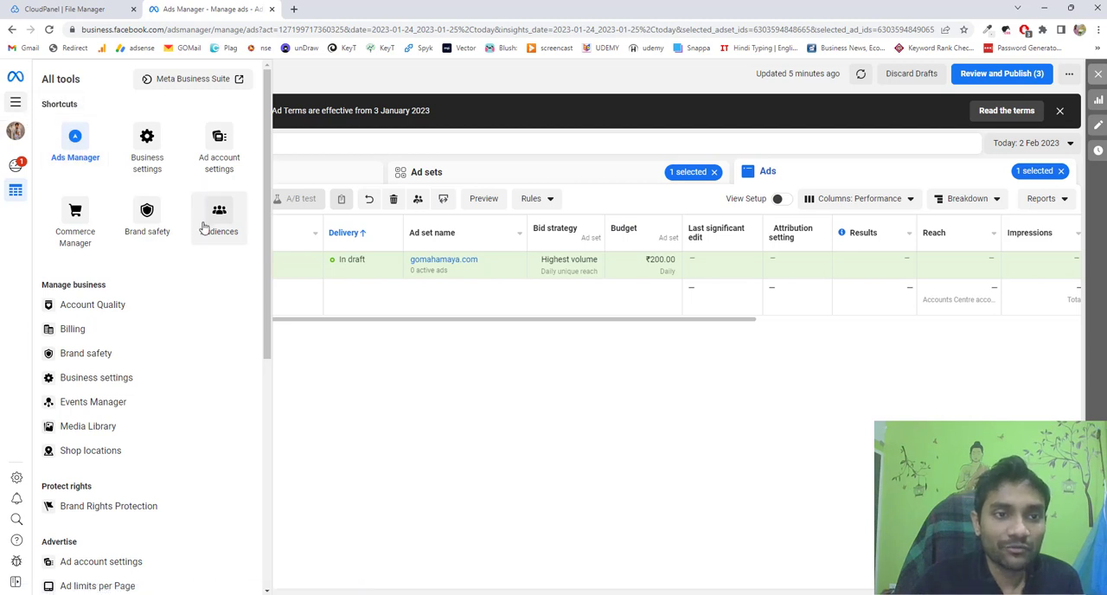
scroll(178, 338, "down", 2)
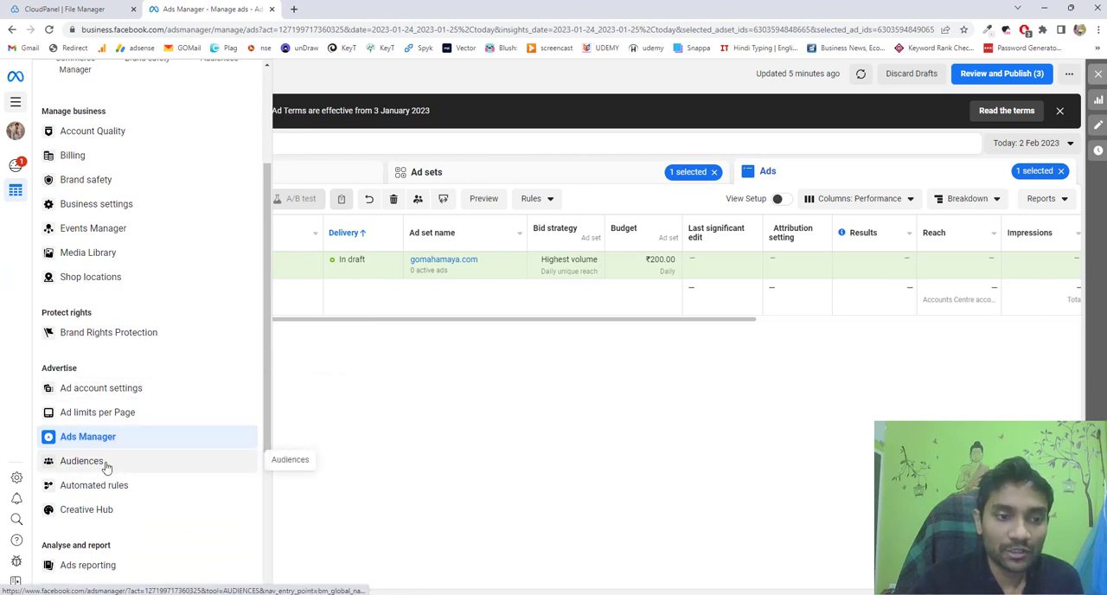
left_click(106, 467)
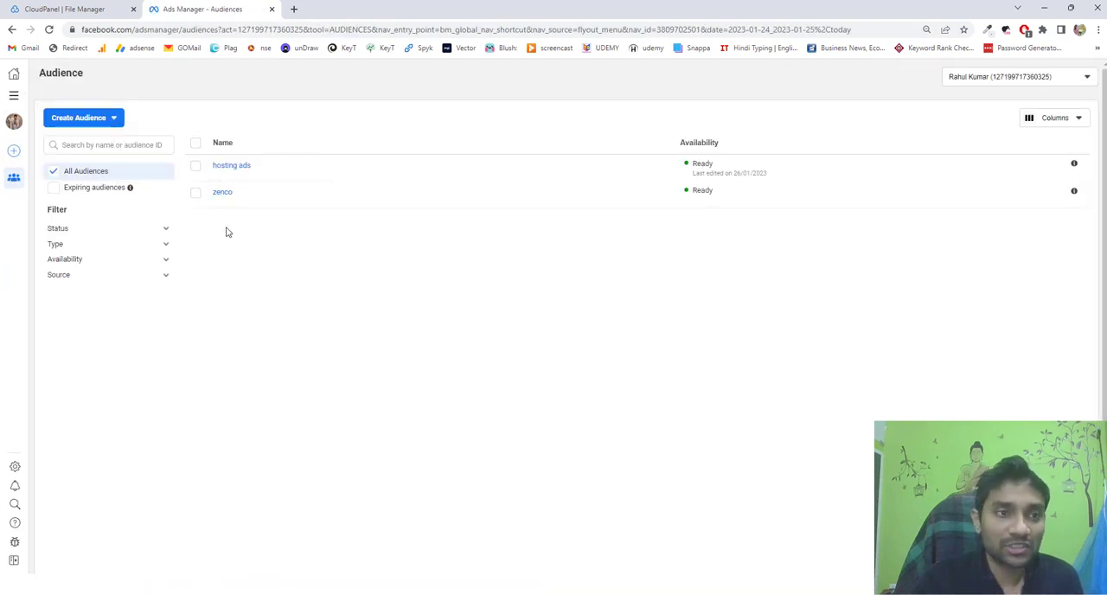
Review the "hosting ads" saved audience's summary, usage, history and available actions.
mouse_move(223, 198)
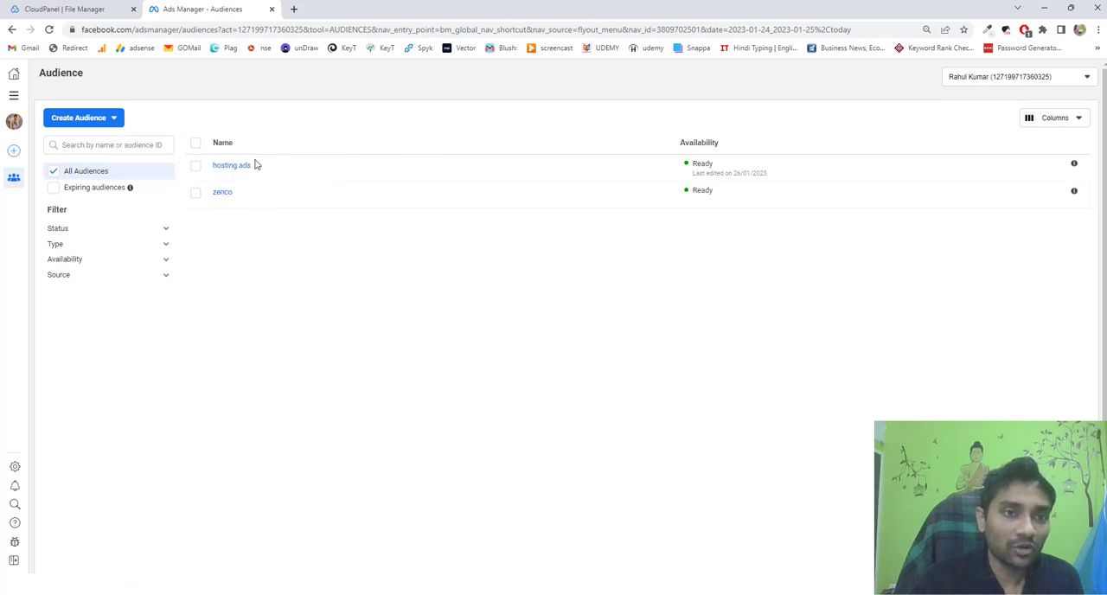
left_click(245, 171)
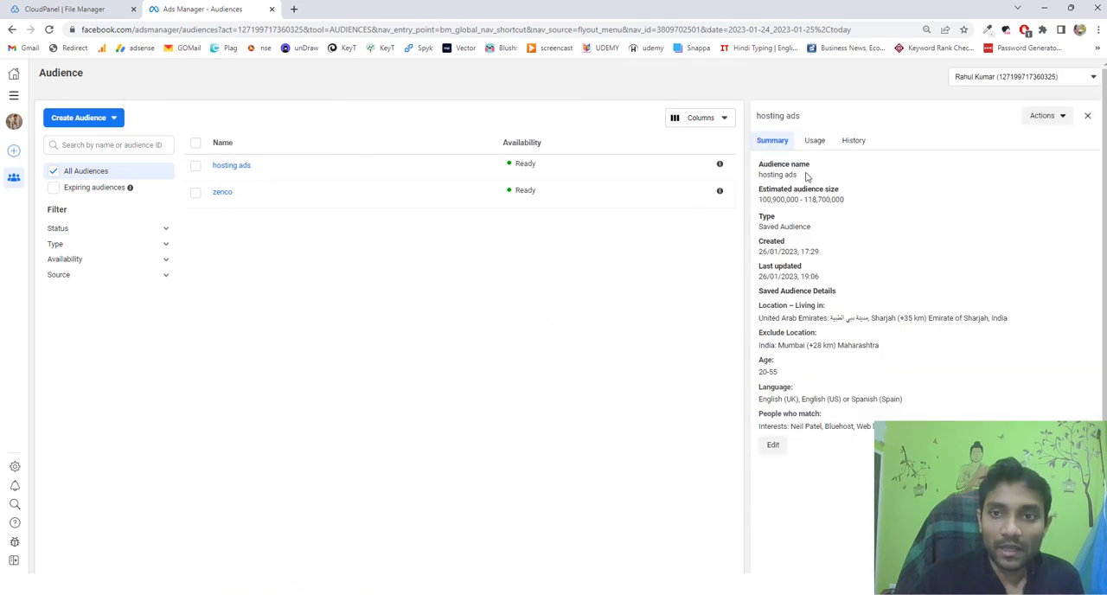
left_click(815, 143)
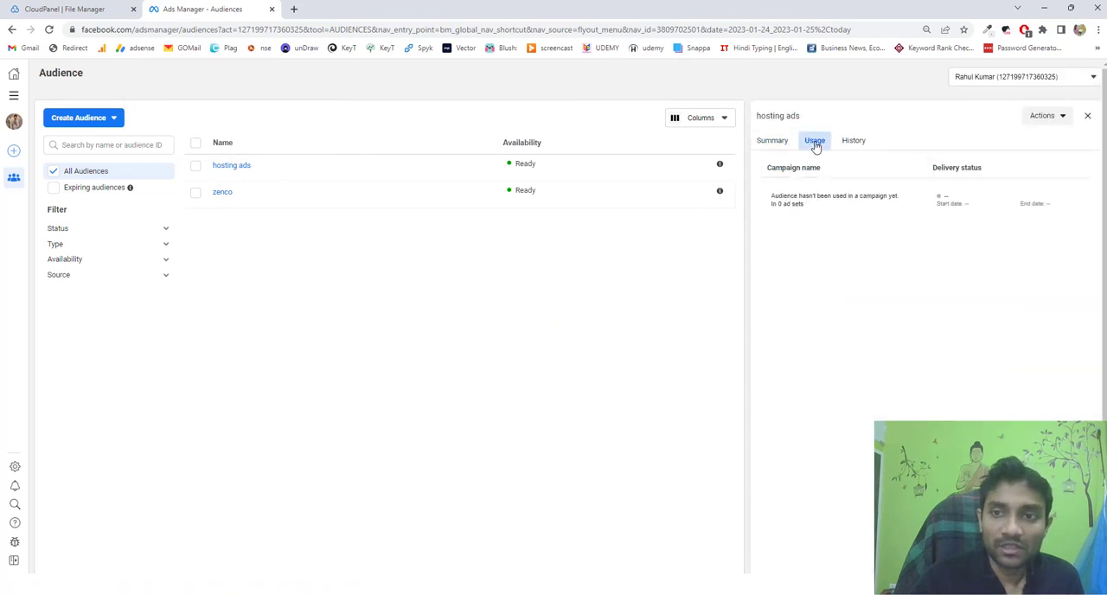
left_click(851, 144)
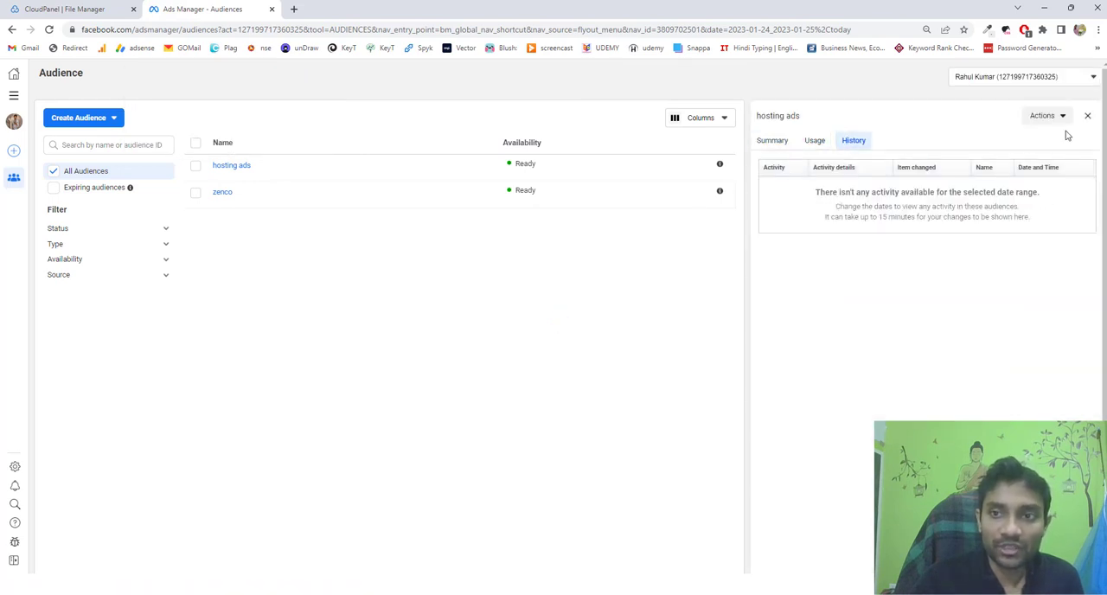
left_click(1063, 119)
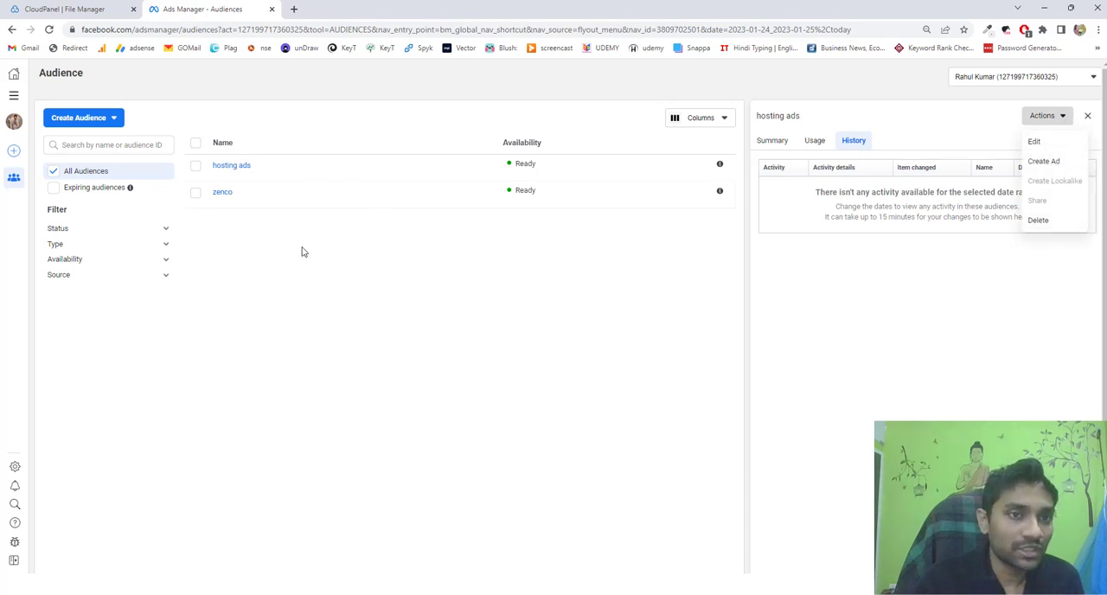
left_click(295, 280)
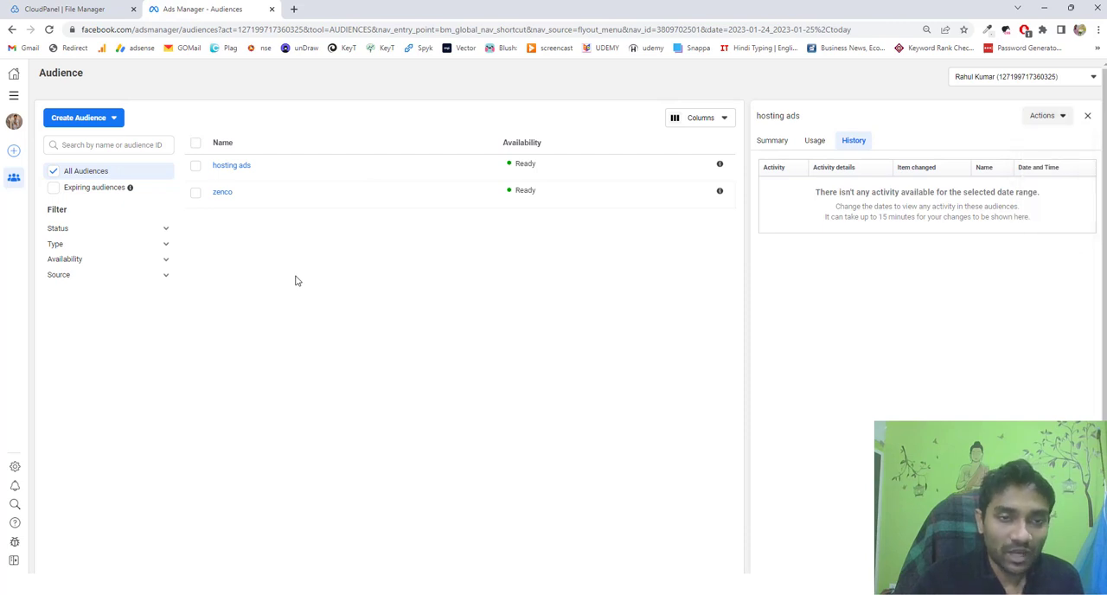